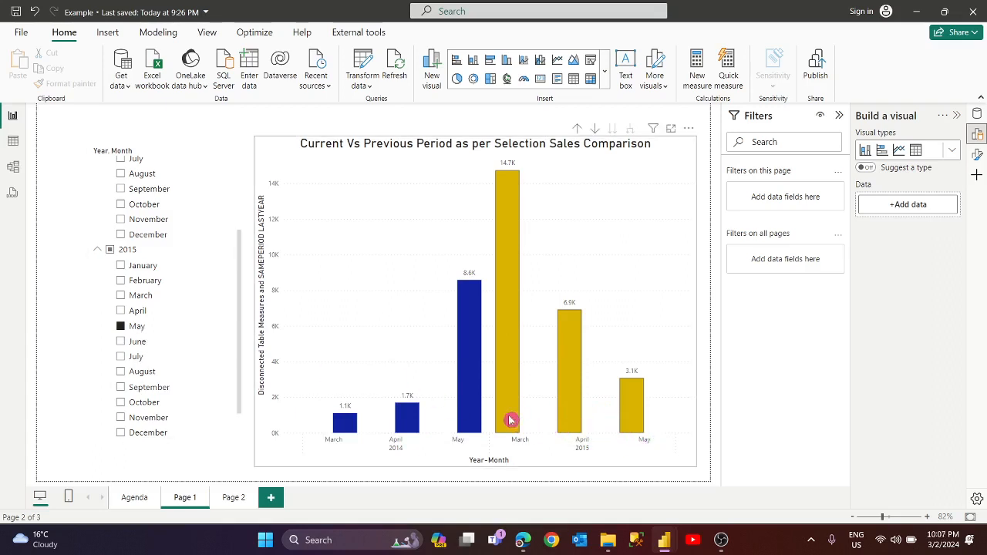
# Filter the current versus previous period sales chart to August 2015 using the Year, Month slicer.
pyautogui.moveTo(511, 419)
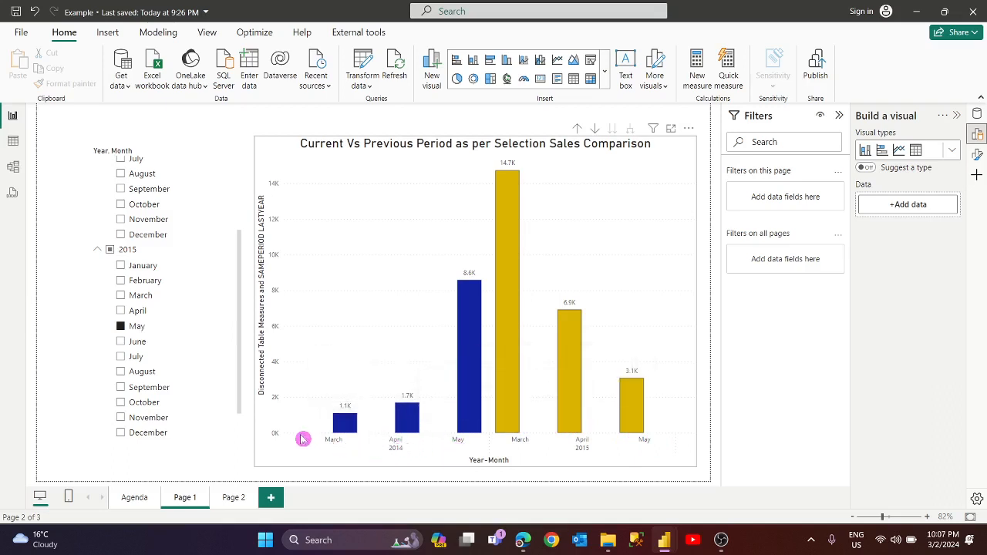
pyautogui.click(137, 374)
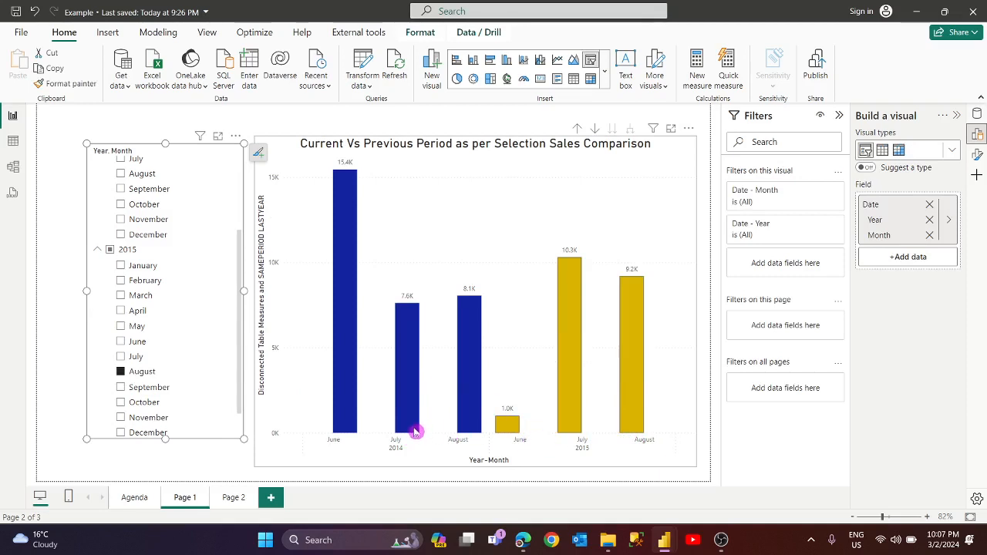
pyautogui.moveTo(415, 432)
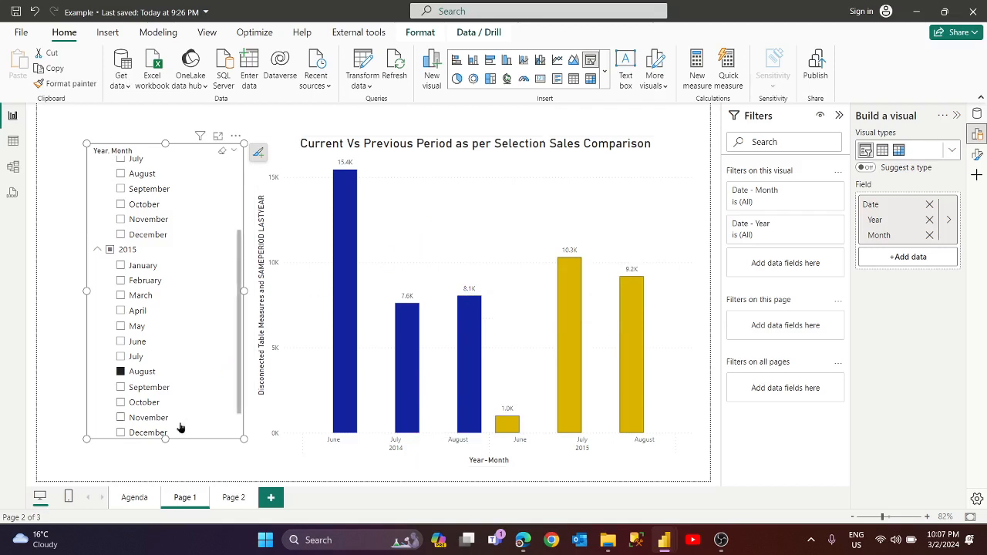
# Review the Agenda page, highlighting the words "Disconnected Table" and "Measures".
pyautogui.click(141, 501)
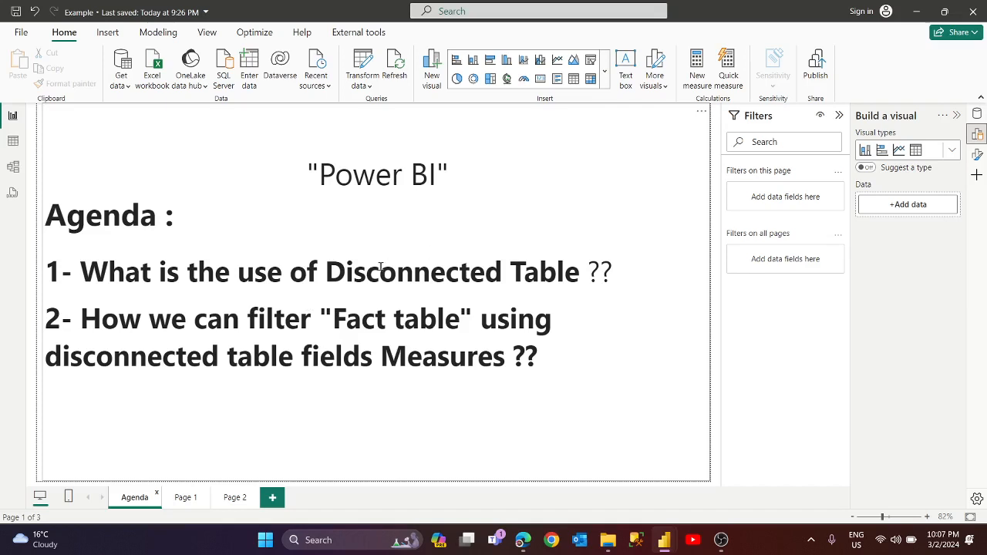
pyautogui.moveTo(329, 273); pyautogui.dragTo(578, 276)
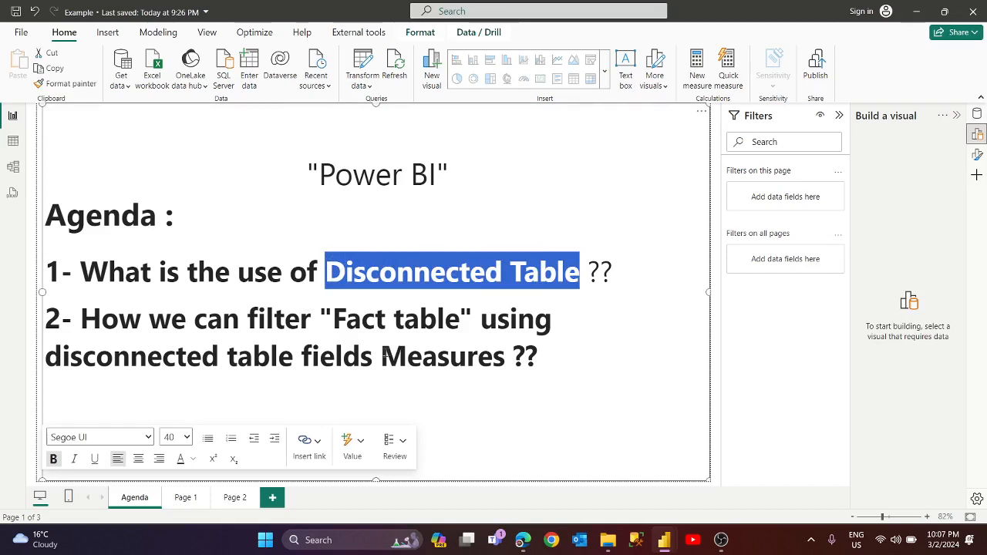
pyautogui.moveTo(384, 356); pyautogui.dragTo(506, 357)
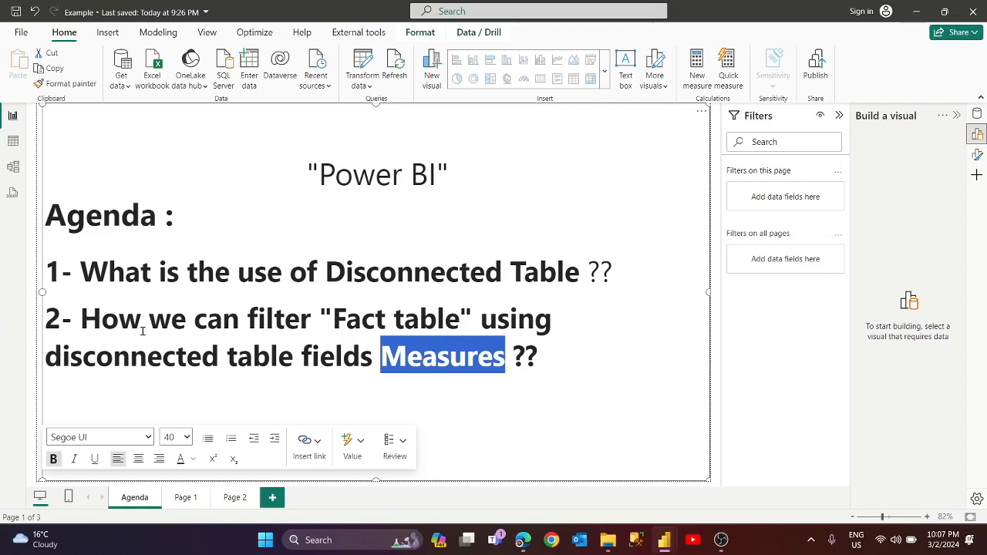
# Move the Table card farther away from the sss card in the model diagram, and return to the report.
pyautogui.click(13, 167)
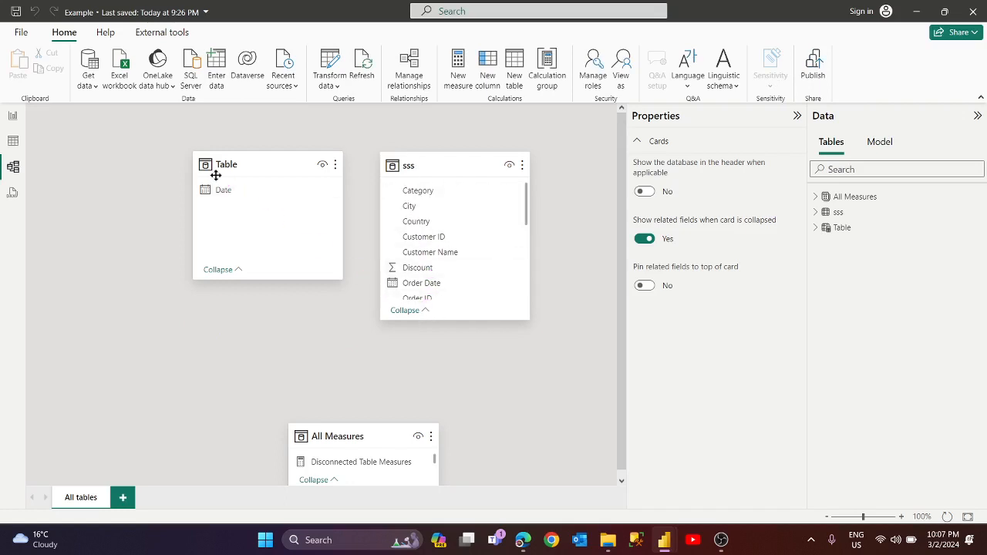
pyautogui.moveTo(255, 165); pyautogui.dragTo(221, 164)
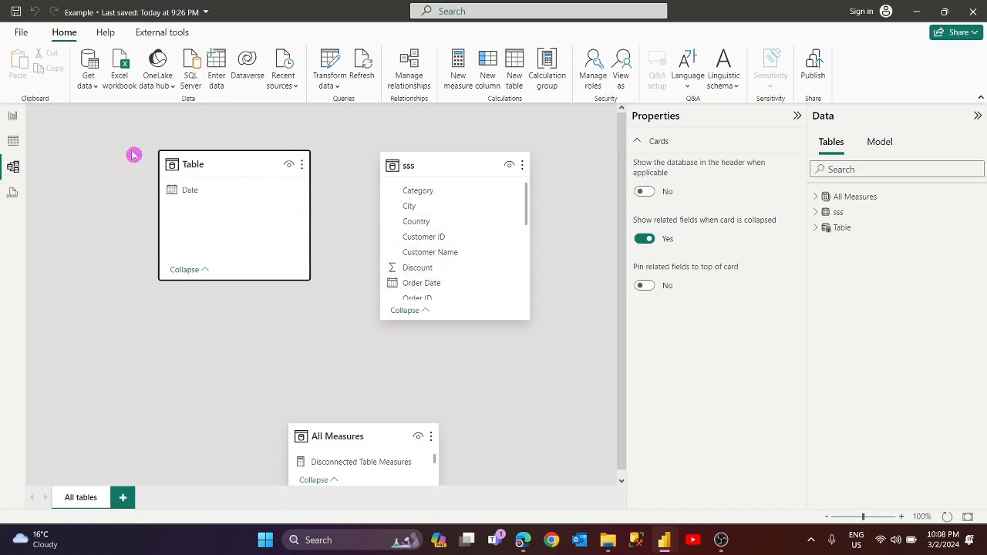
pyautogui.click(13, 116)
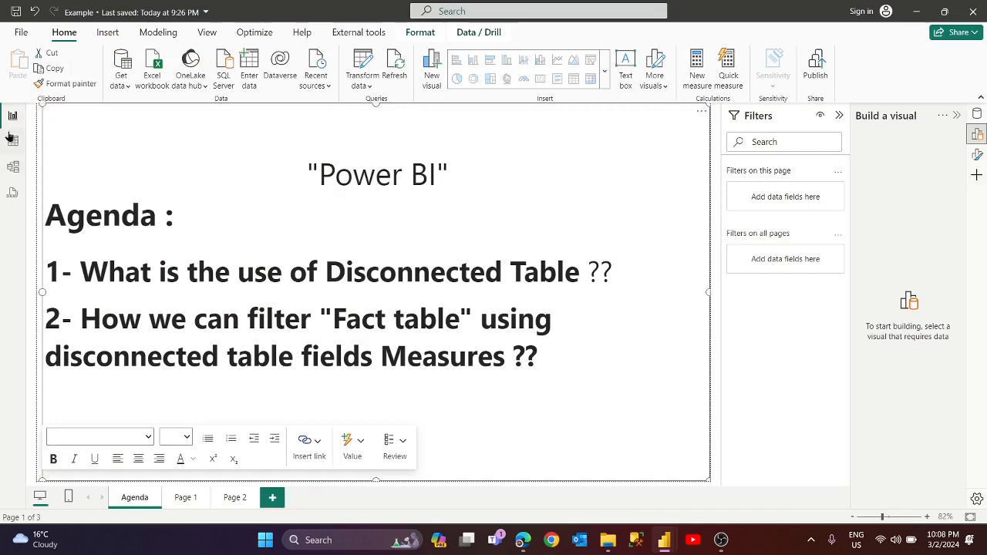
# Inspect the fields behind the comparison chart and the date slicer on Page 1, and list the fields of the sss table.
pyautogui.click(193, 498)
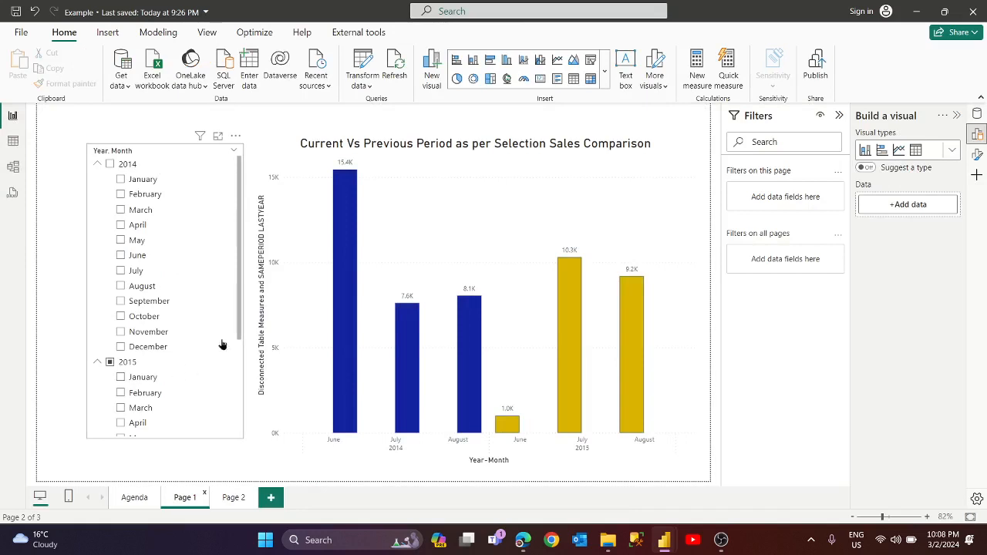
pyautogui.click(598, 208)
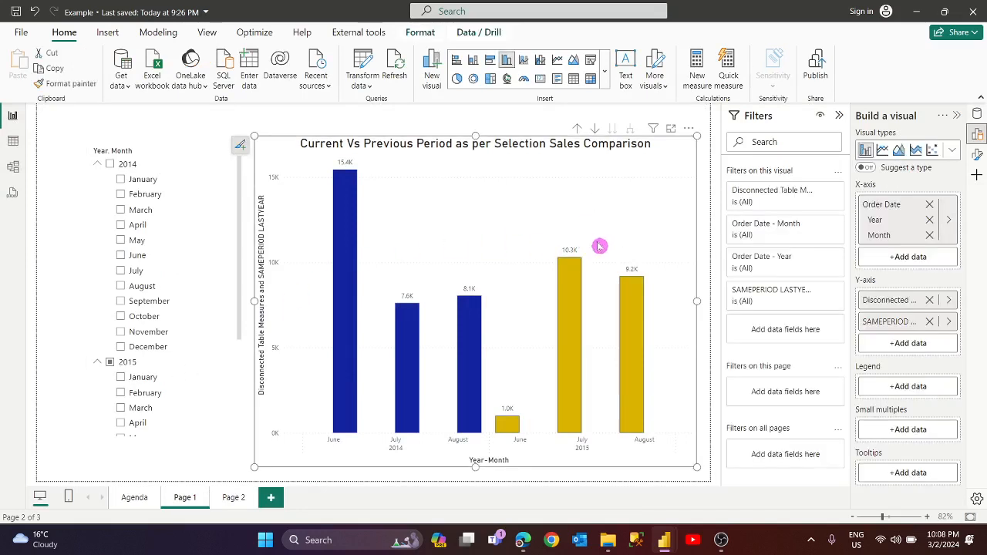
pyautogui.click(600, 282)
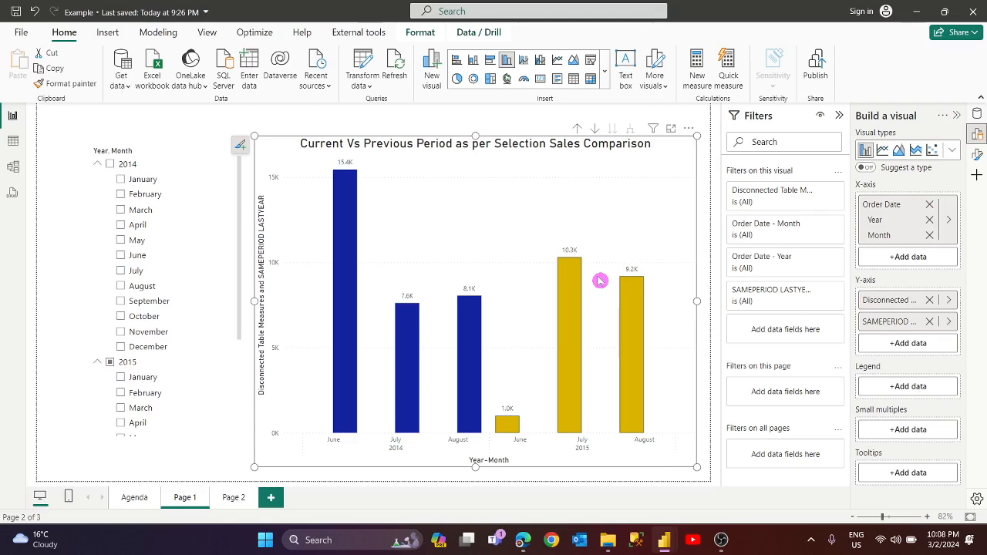
pyautogui.click(188, 157)
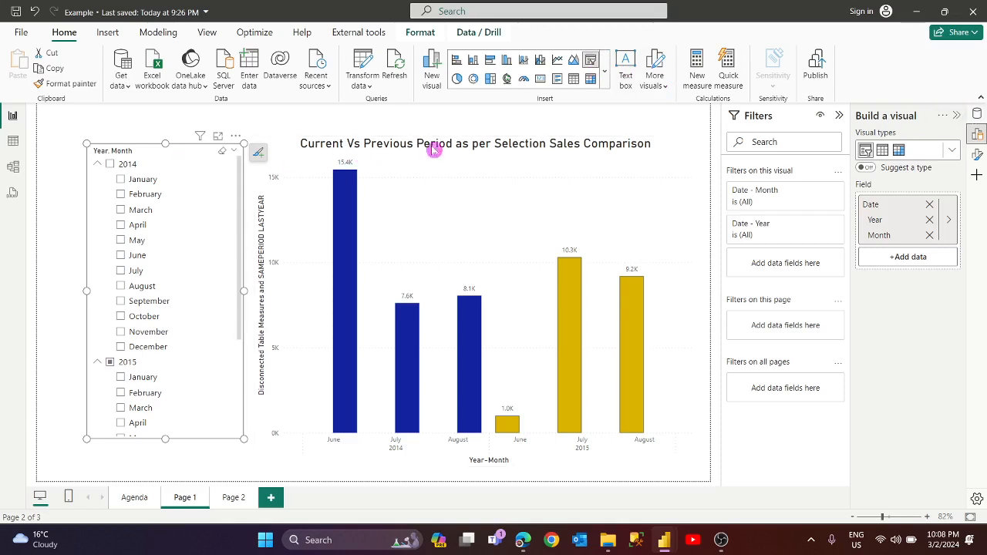
pyautogui.click(977, 113)
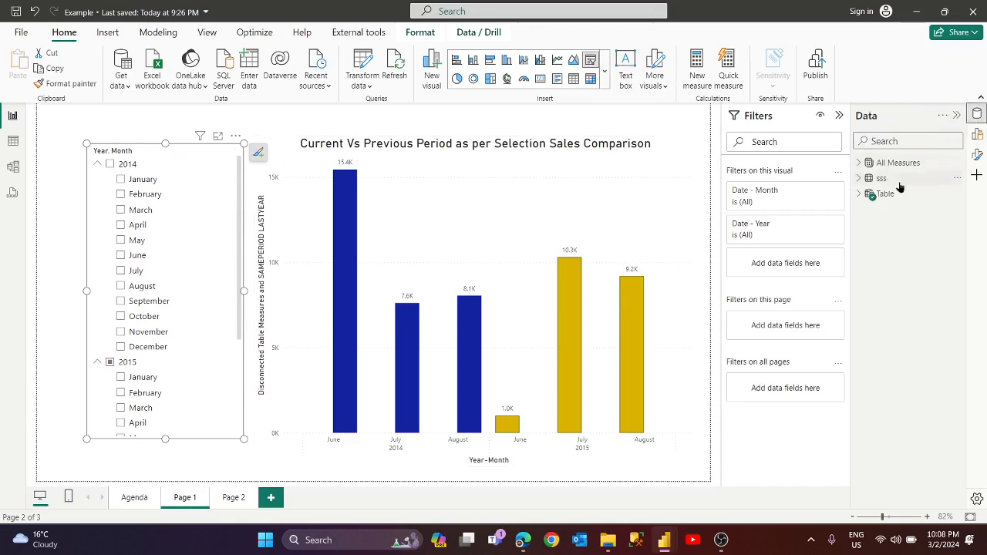
pyautogui.click(859, 179)
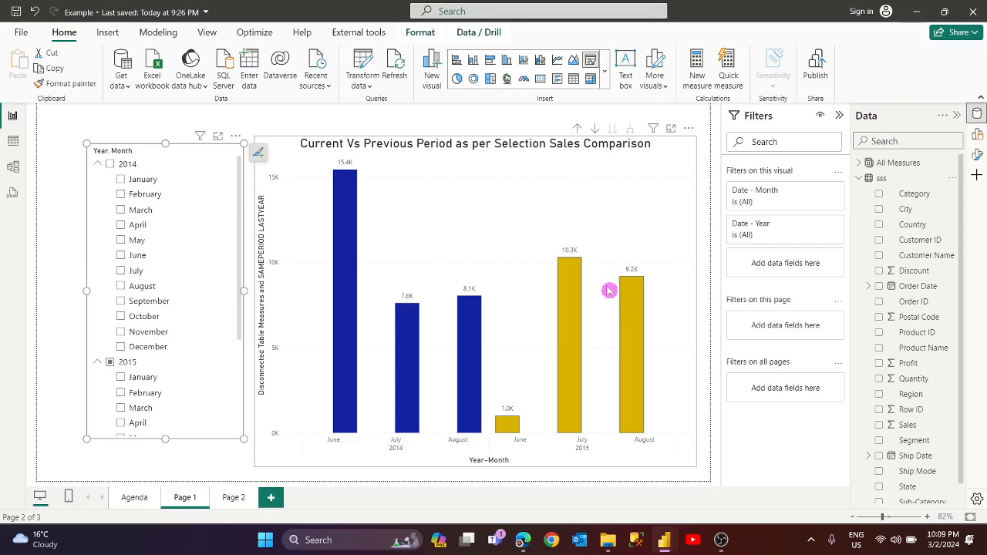
# Create a new blank report.
pyautogui.click(23, 33)
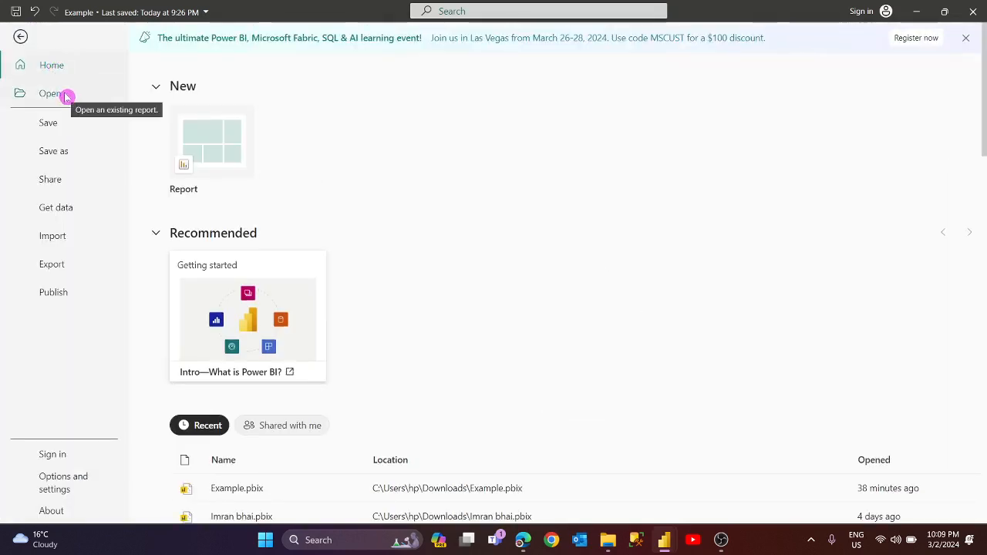
pyautogui.click(220, 154)
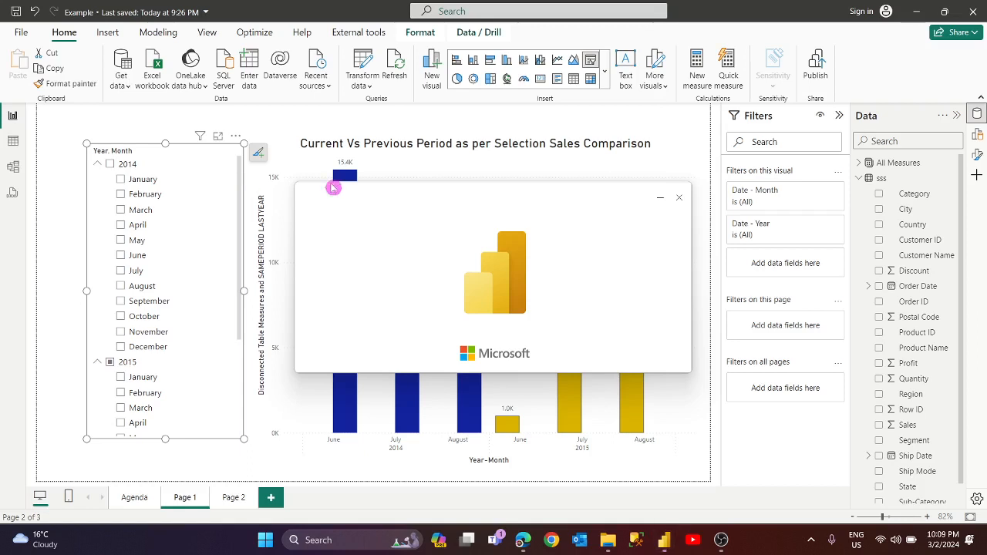
pyautogui.click(660, 201)
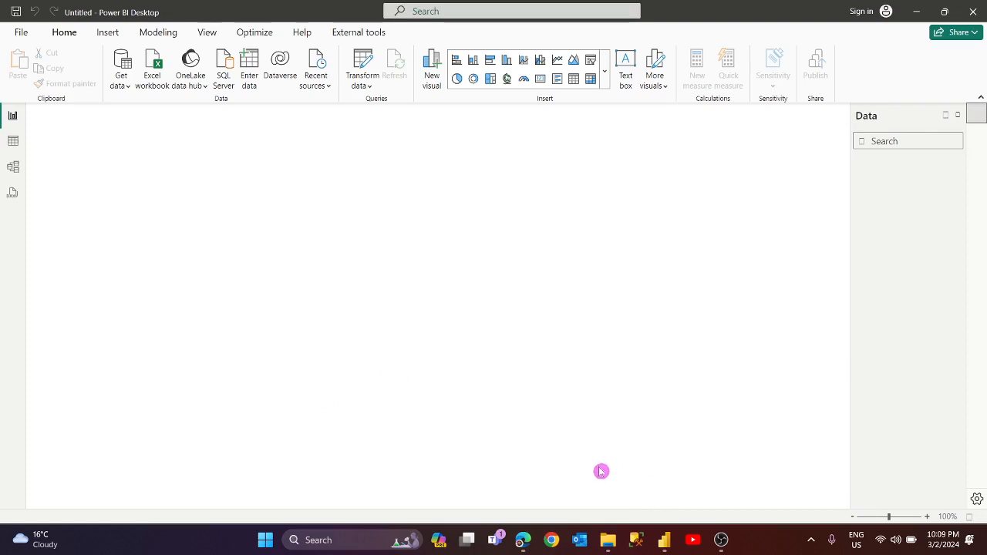
# Switch back to the Example report and review the "Dax Covered" list of functions on Page 2.
pyautogui.hotkey('alt', 'Tab')
pyautogui.click(234, 497)
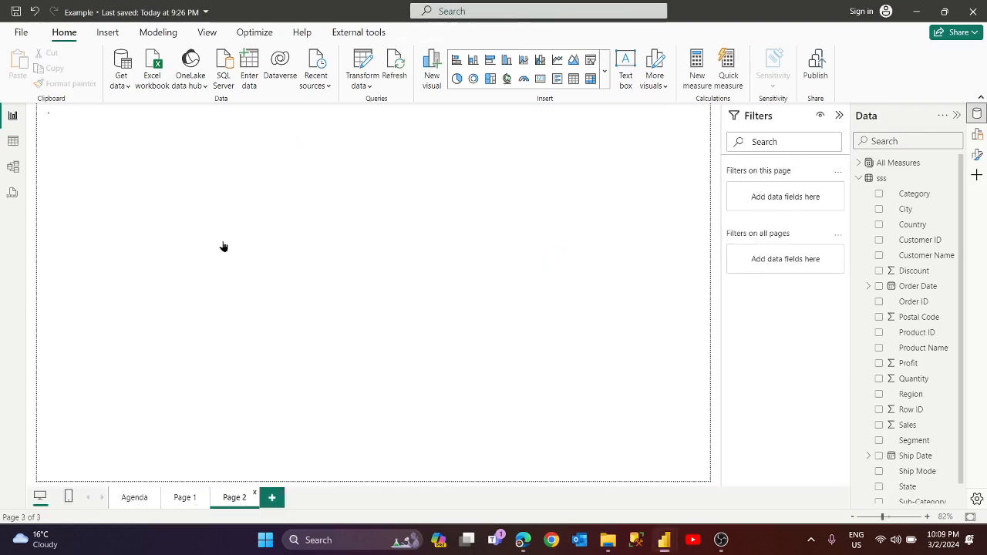
pyautogui.moveTo(192, 179); pyautogui.dragTo(72, 177)
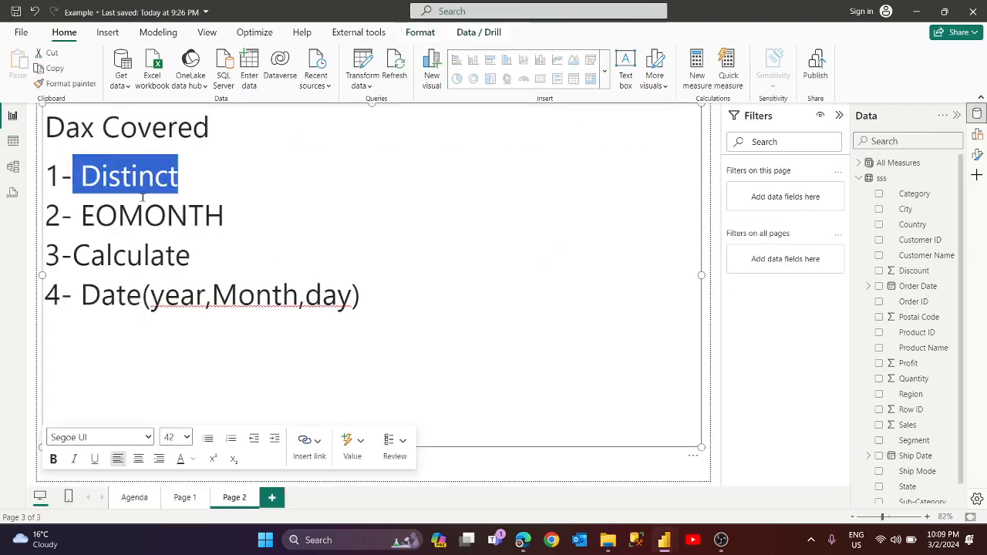
pyautogui.moveTo(230, 216); pyautogui.dragTo(81, 216)
pyautogui.moveTo(204, 258); pyautogui.dragTo(100, 260)
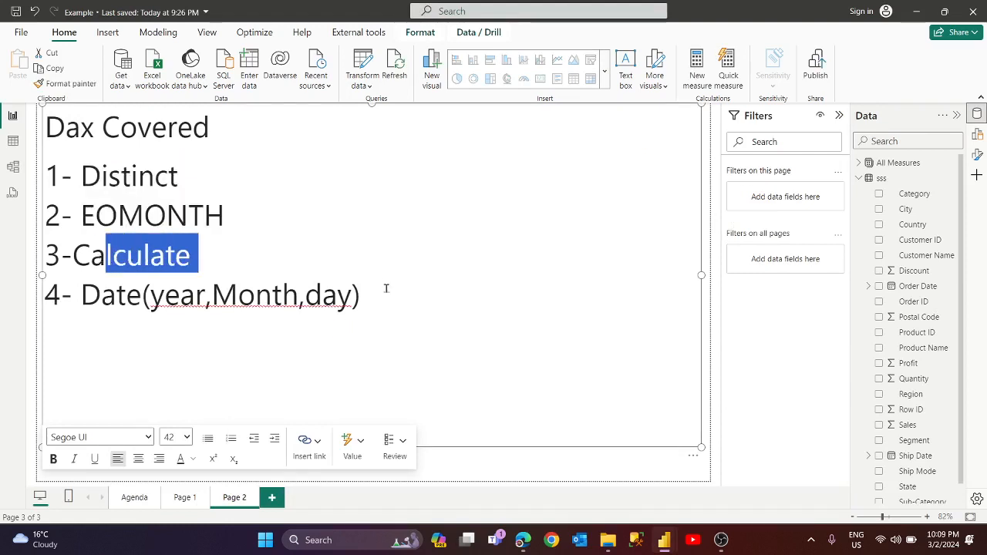
# Switch to the untitled report and load the SSS.CSV file into it with the default import settings.
pyautogui.moveTo(657, 534)
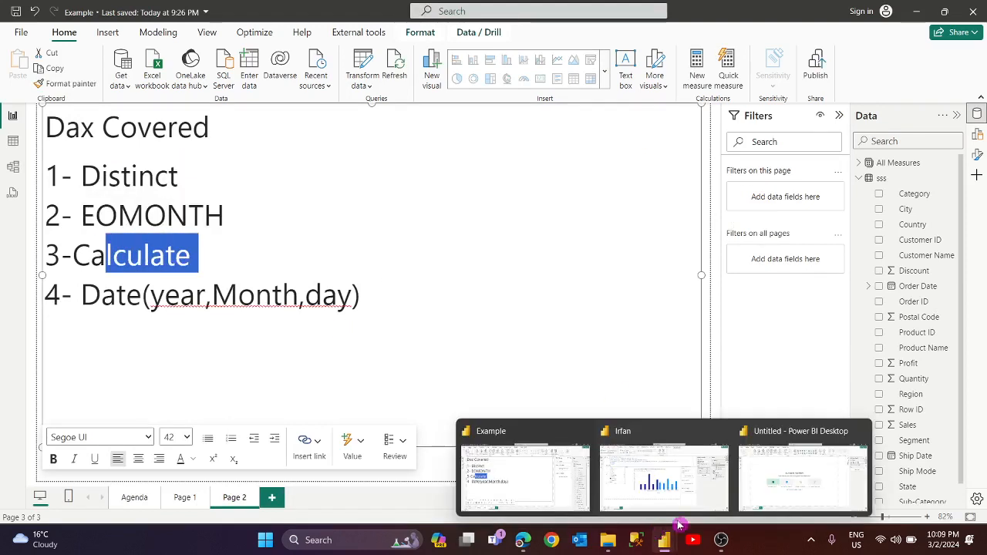
pyautogui.click(765, 478)
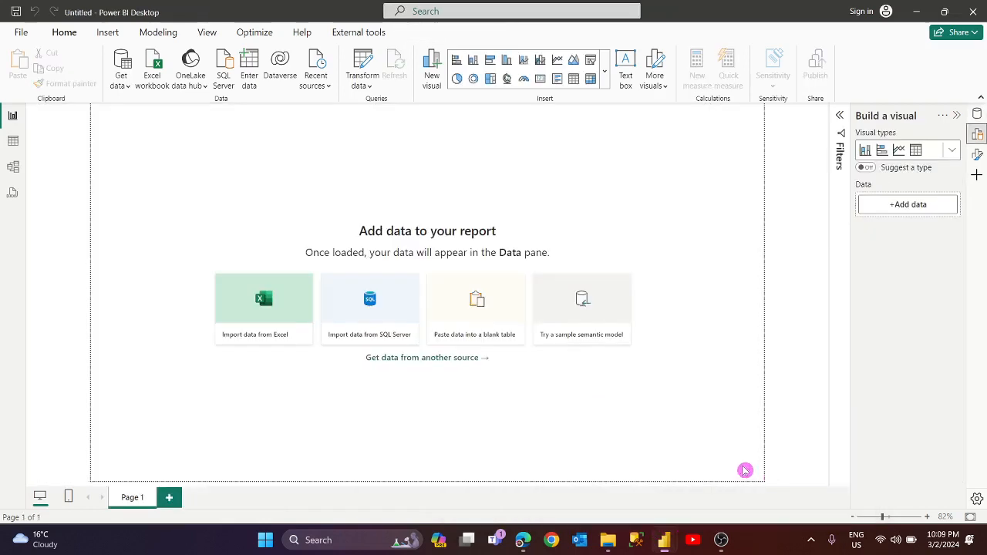
pyautogui.click(125, 82)
pyautogui.click(167, 250)
pyautogui.doubleClick(247, 188)
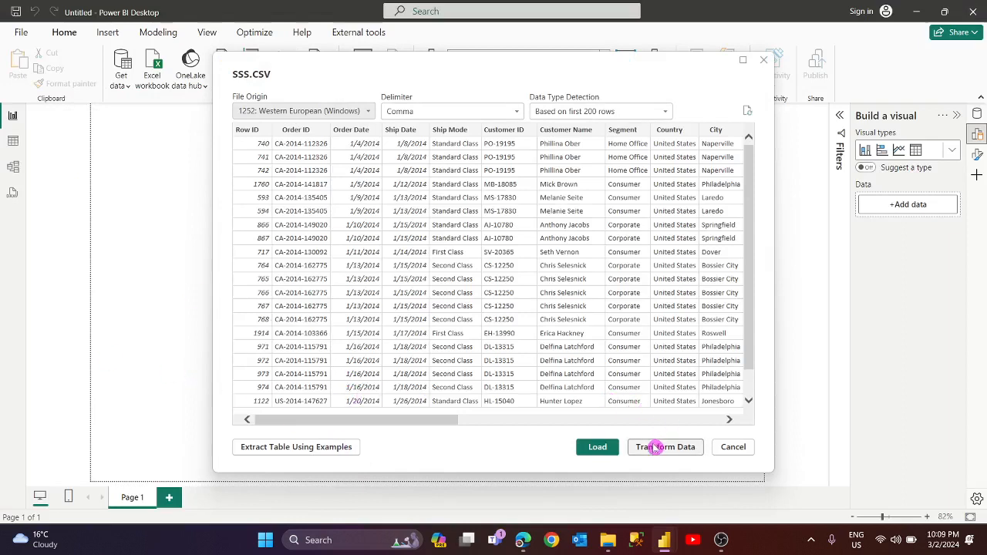
pyautogui.click(598, 447)
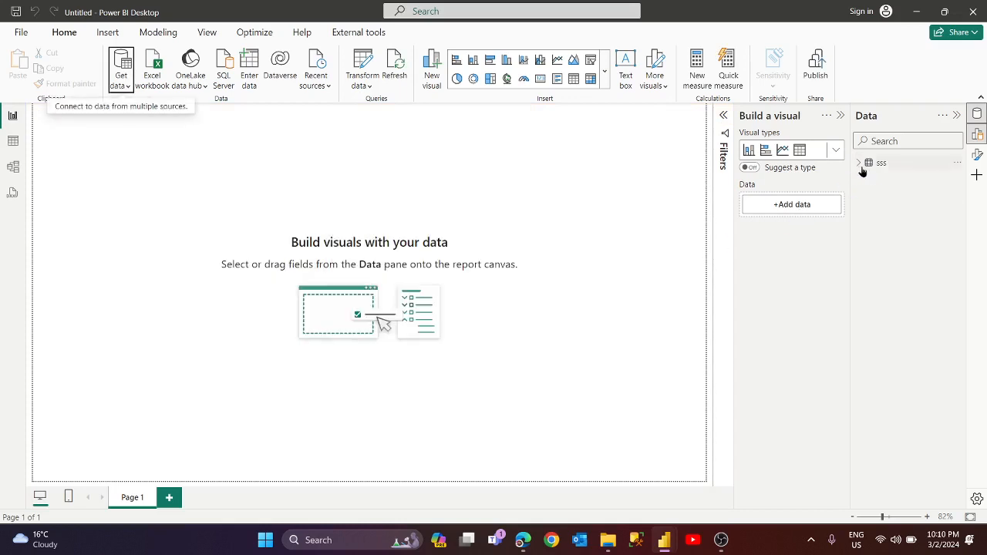
# Add an Order Date slicer from the sss table, keeping only the Year and Month levels.
pyautogui.click(858, 164)
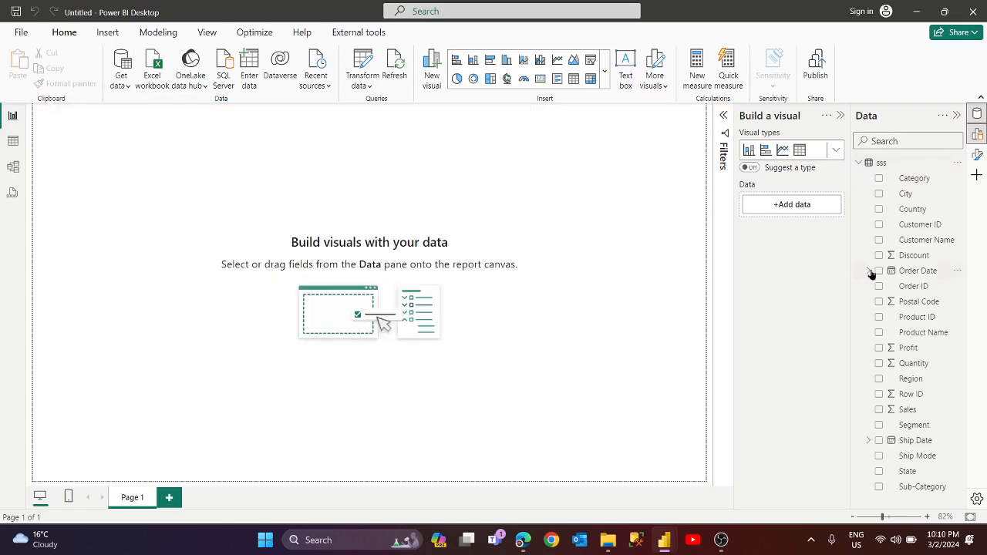
pyautogui.moveTo(907, 275); pyautogui.dragTo(193, 232)
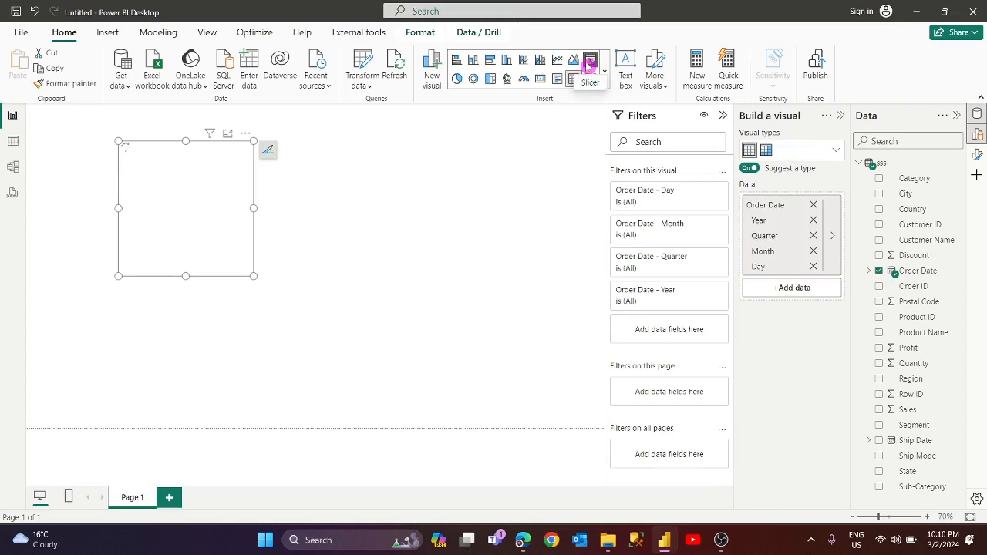
pyautogui.click(590, 65)
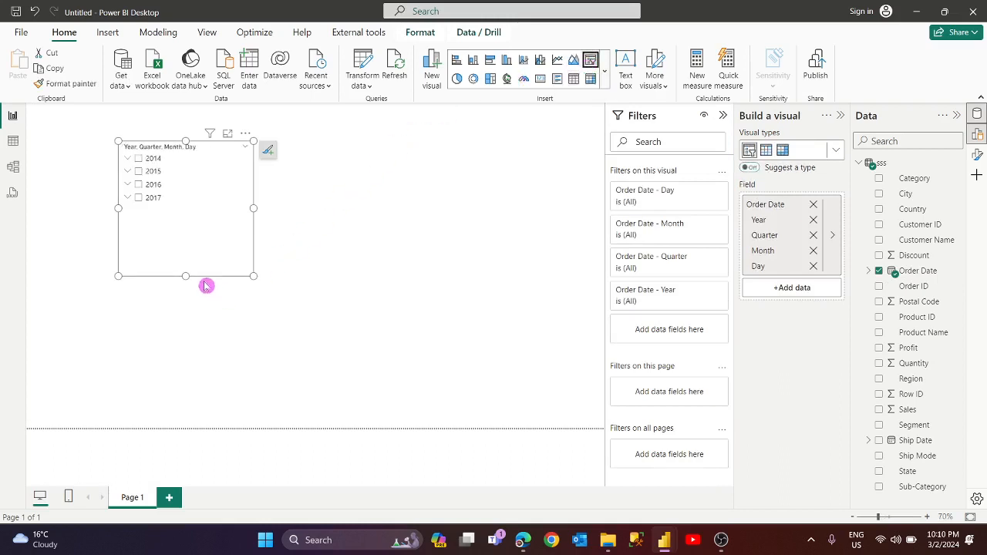
pyautogui.click(813, 235)
pyautogui.click(813, 250)
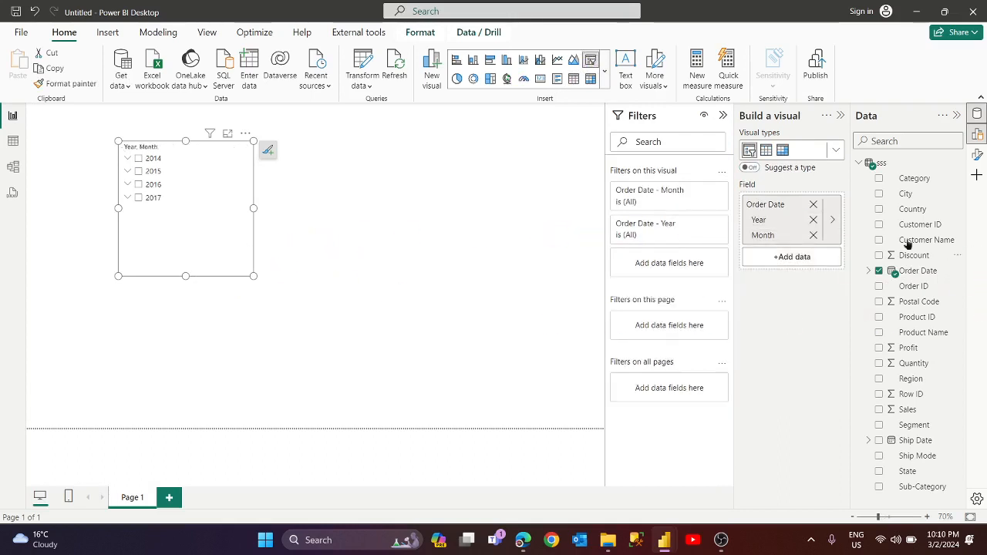
# Add a clustered column chart of Sales by Order Date beside the slicer and widen it.
pyautogui.click(435, 226)
pyautogui.click(507, 60)
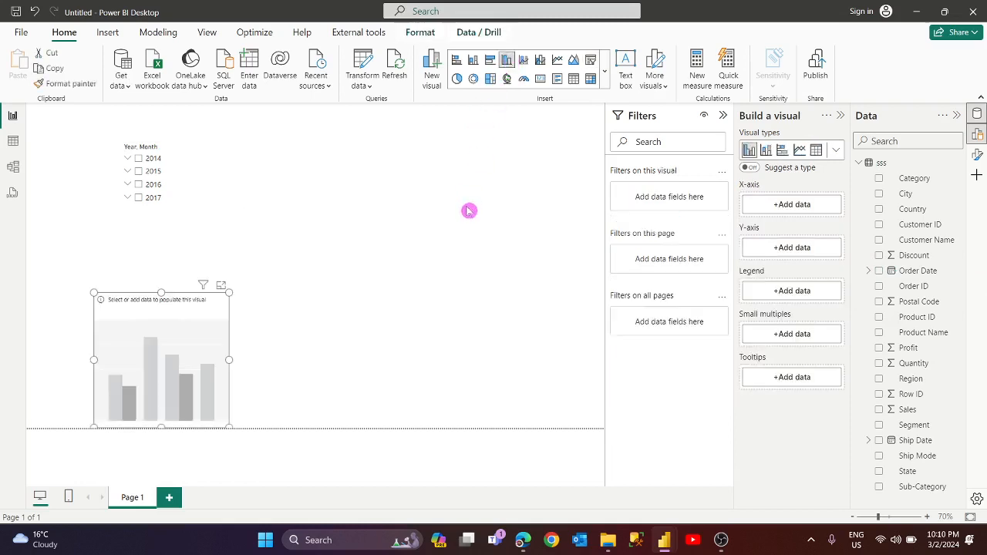
pyautogui.moveTo(193, 329); pyautogui.dragTo(485, 206)
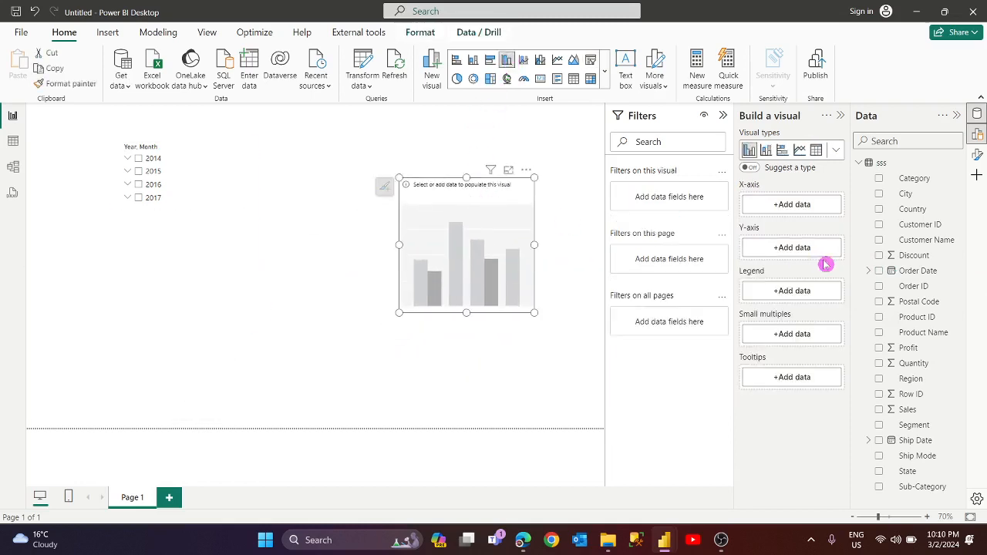
pyautogui.click(879, 271)
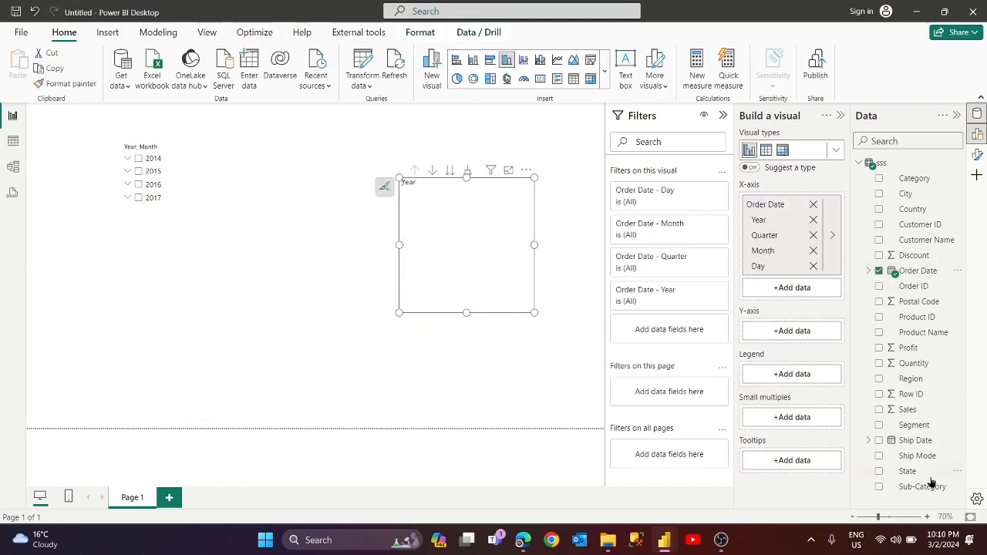
pyautogui.click(879, 410)
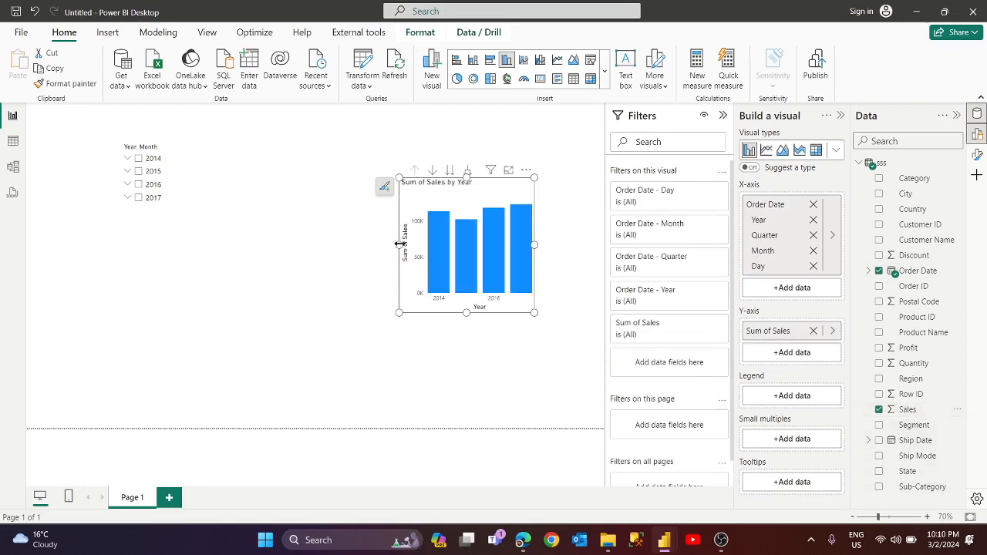
pyautogui.moveTo(399, 244); pyautogui.dragTo(306, 245)
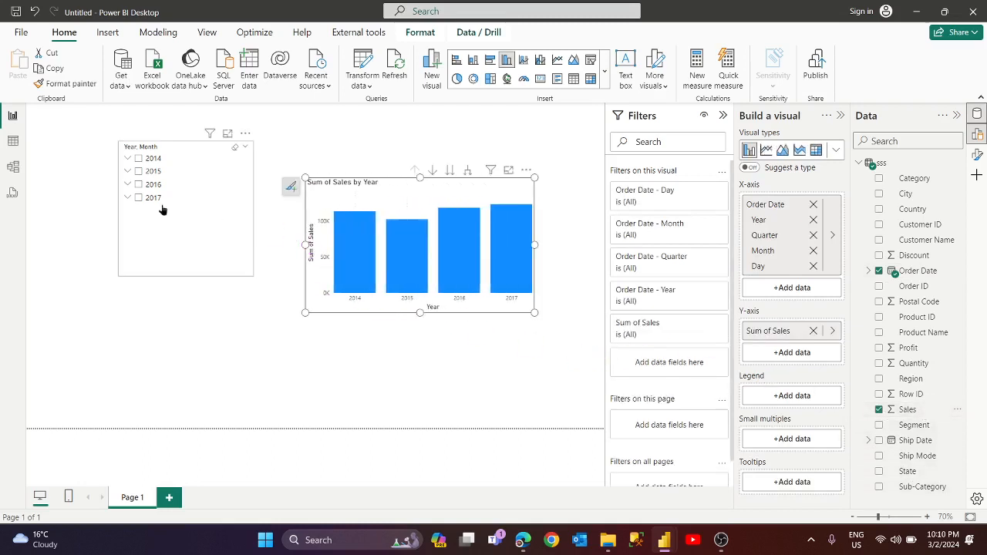
# Expand 2016 in the Order Date slicer and filter the chart by April, then by May.
pyautogui.click(128, 185)
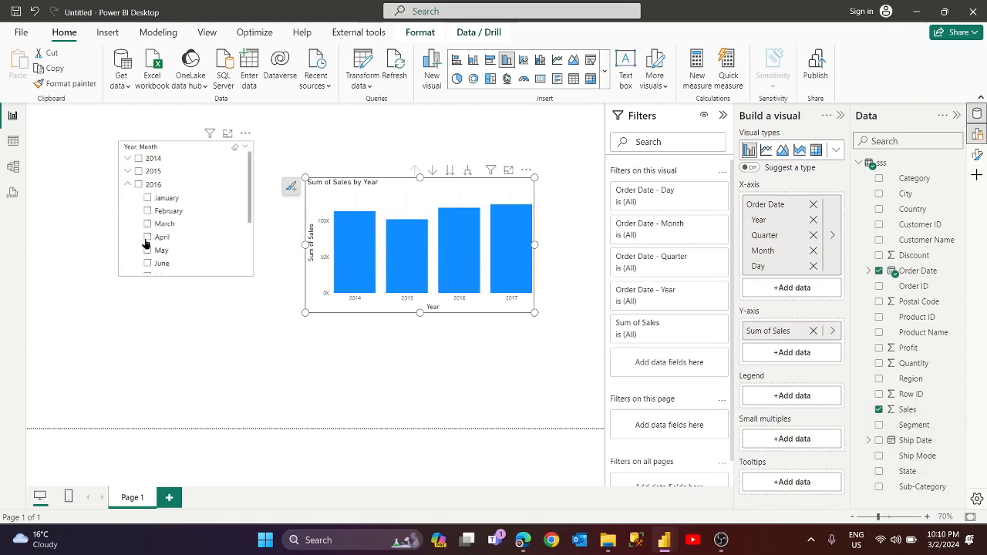
pyautogui.click(146, 238)
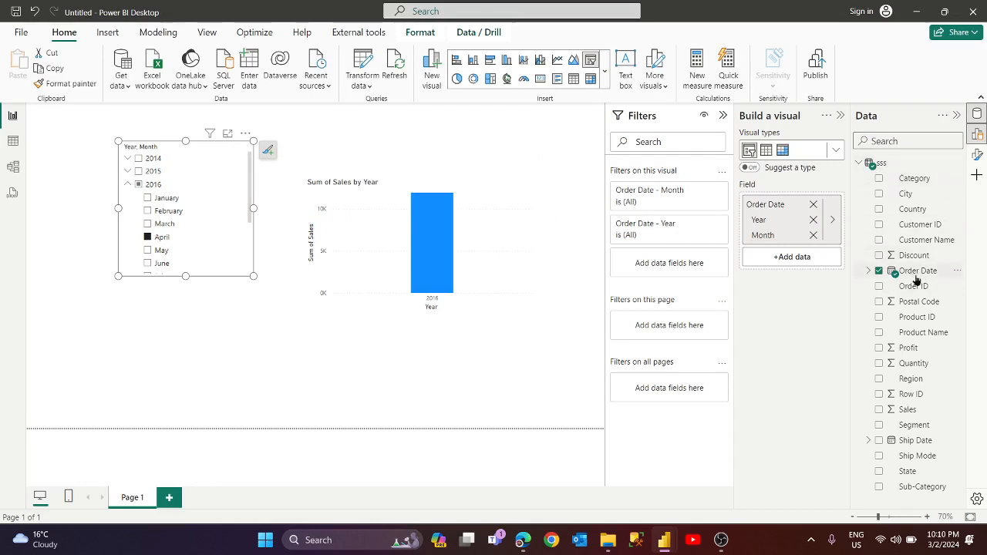
pyautogui.click(159, 251)
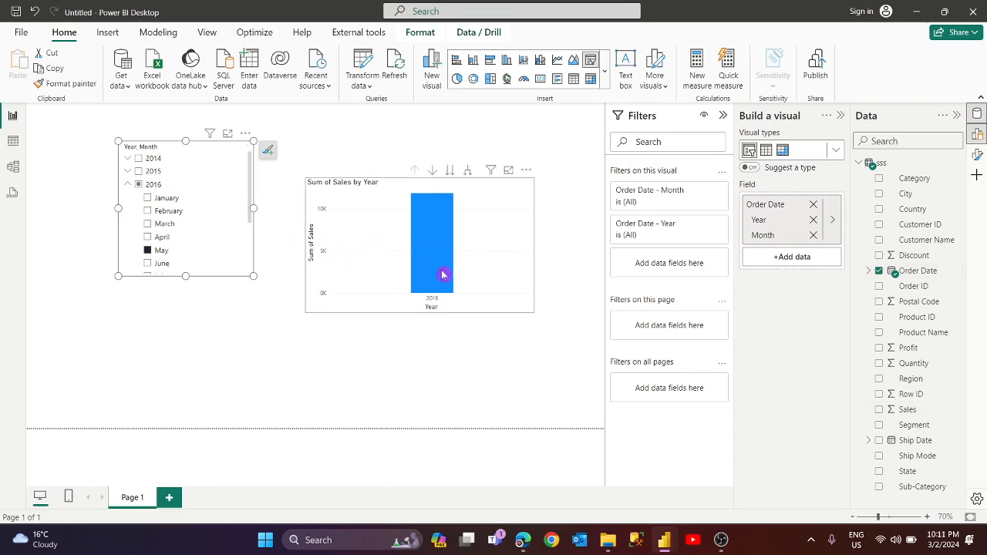
# Remove Quarter and Day from the column chart's X-axis and expand the date hierarchy down to the month level.
pyautogui.click(467, 170)
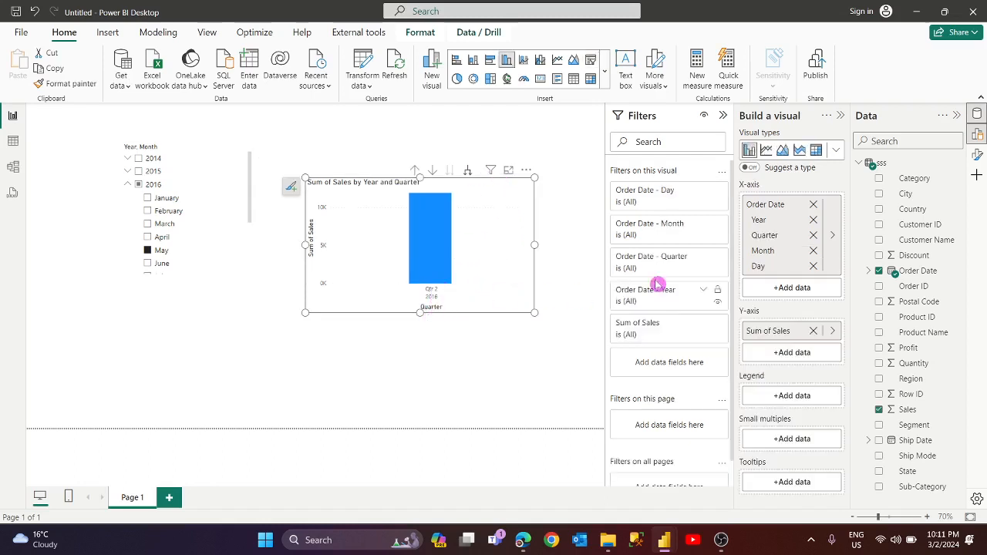
pyautogui.click(813, 235)
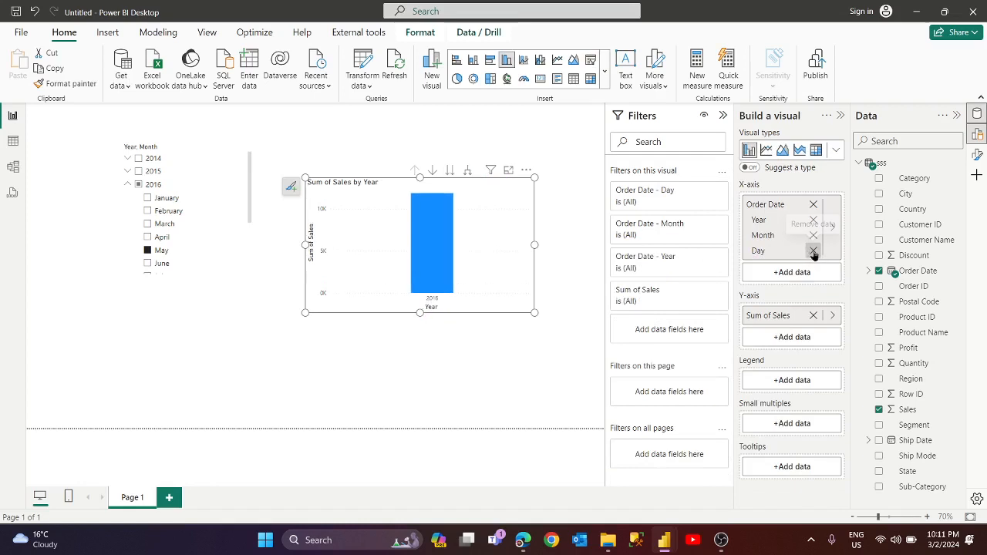
pyautogui.click(813, 252)
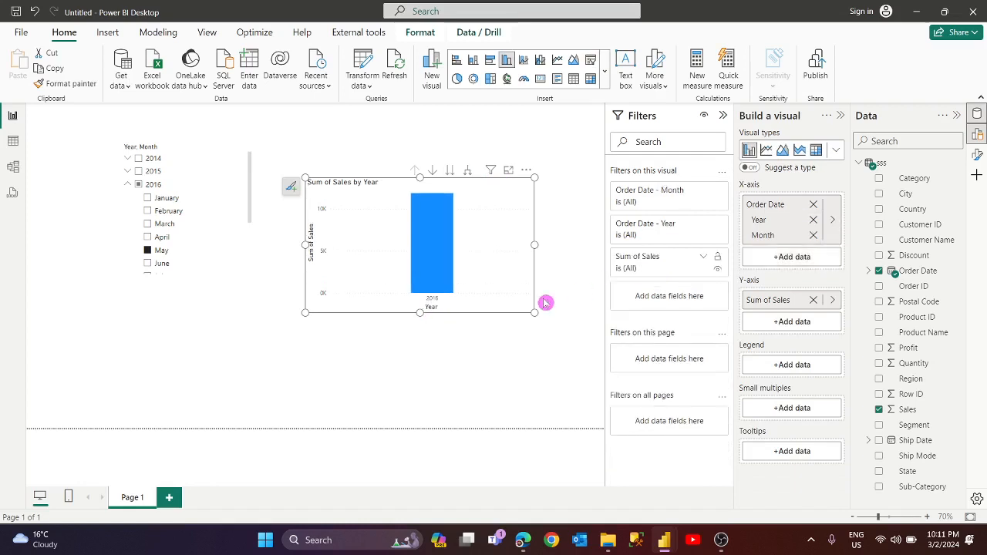
pyautogui.click(469, 172)
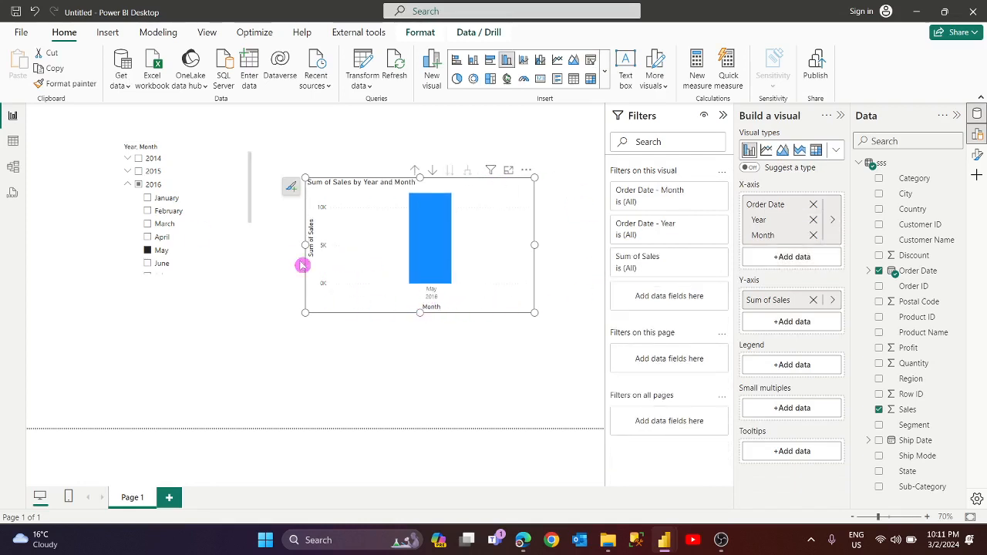
# Filter the column chart to June 2016 with the slicer.
pyautogui.click(154, 263)
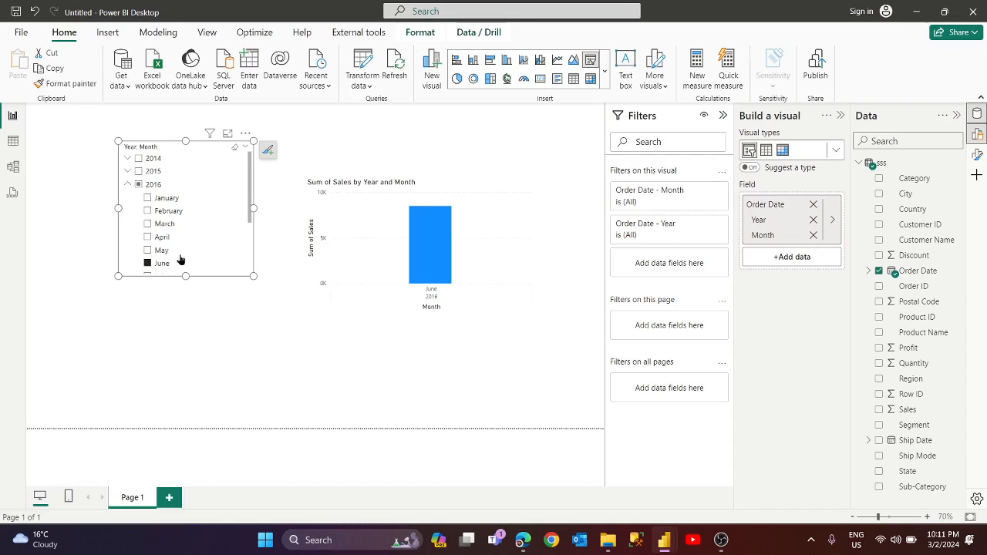
pyautogui.click(408, 255)
# Create a calculated table with the formula DT = DISTINCT(sss[Order Date]).
pyautogui.click(884, 164)
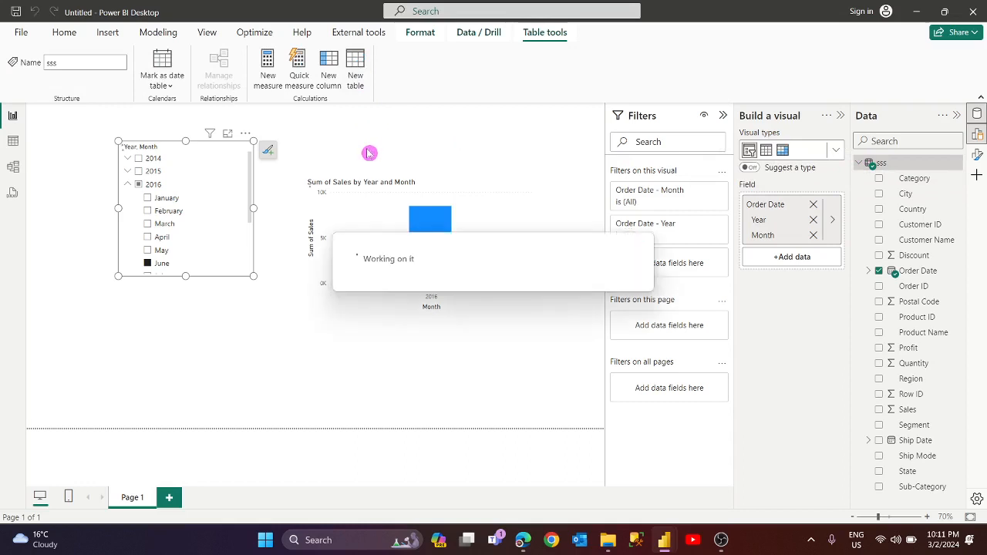
pyautogui.write('DT')
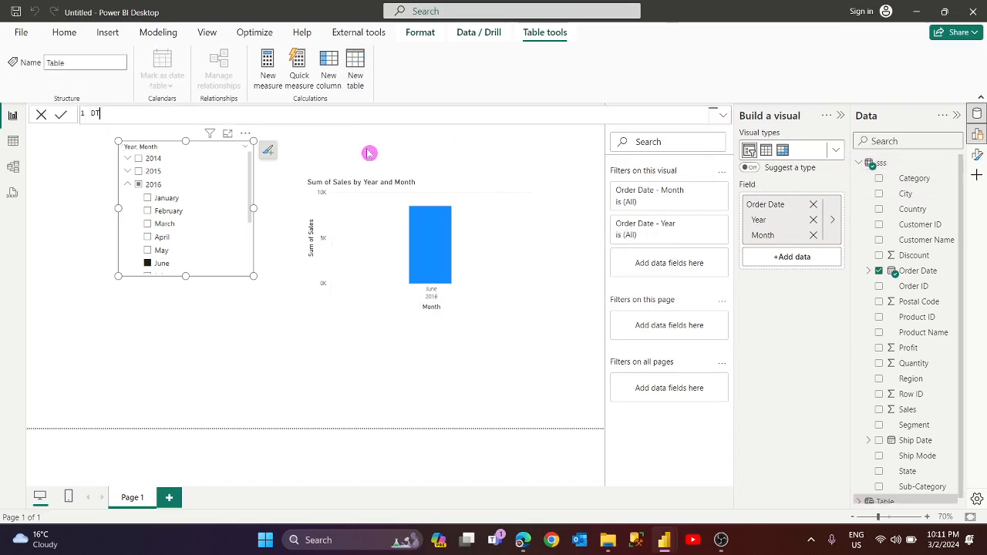
pyautogui.write(' = dist')
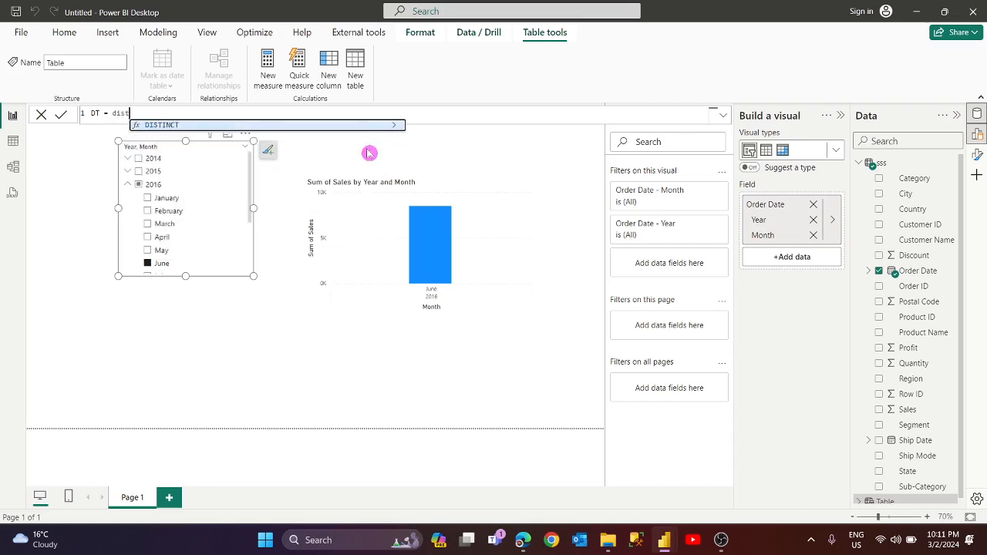
pyautogui.press('Tab')
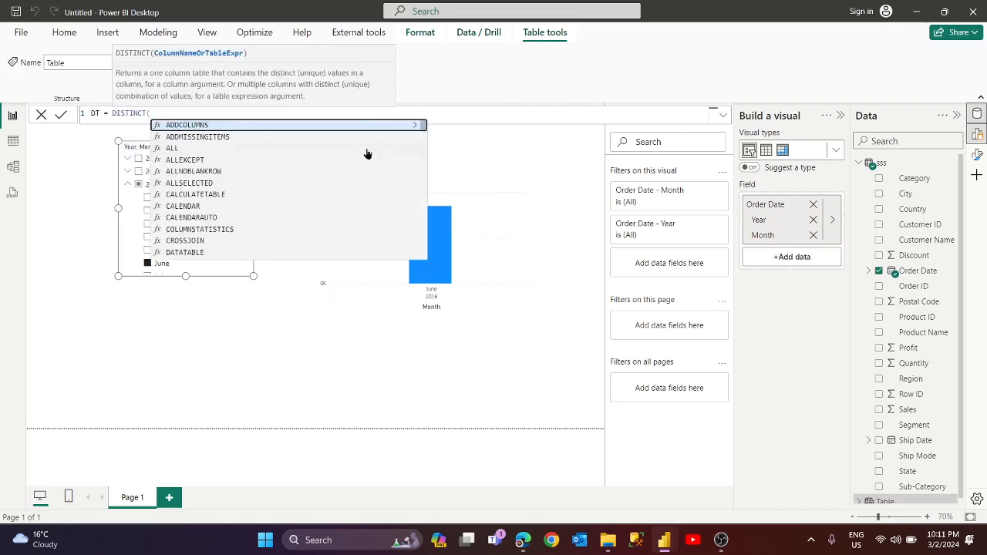
pyautogui.write('sss[Or')
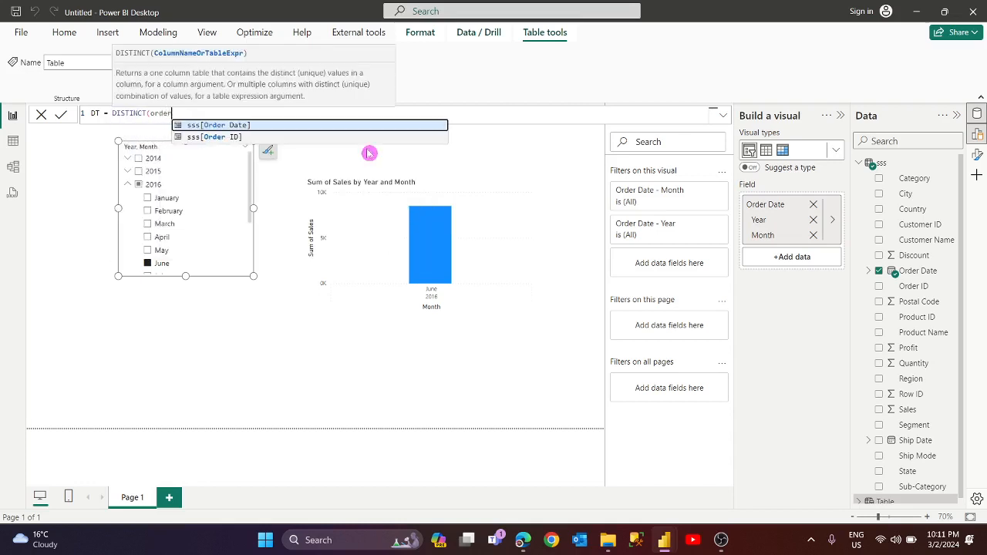
pyautogui.press('Tab')
pyautogui.press('Escape')
pyautogui.write('))')
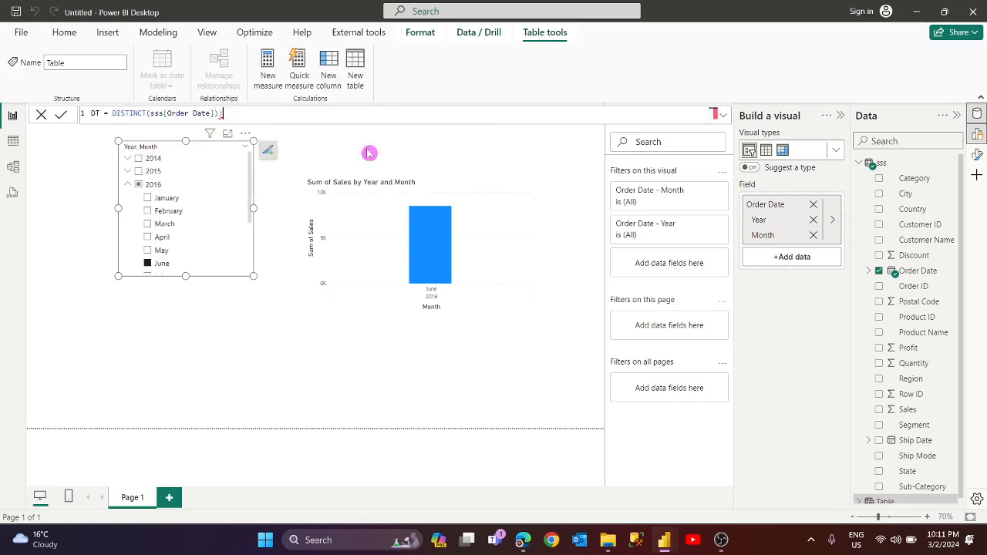
pyautogui.click(369, 153)
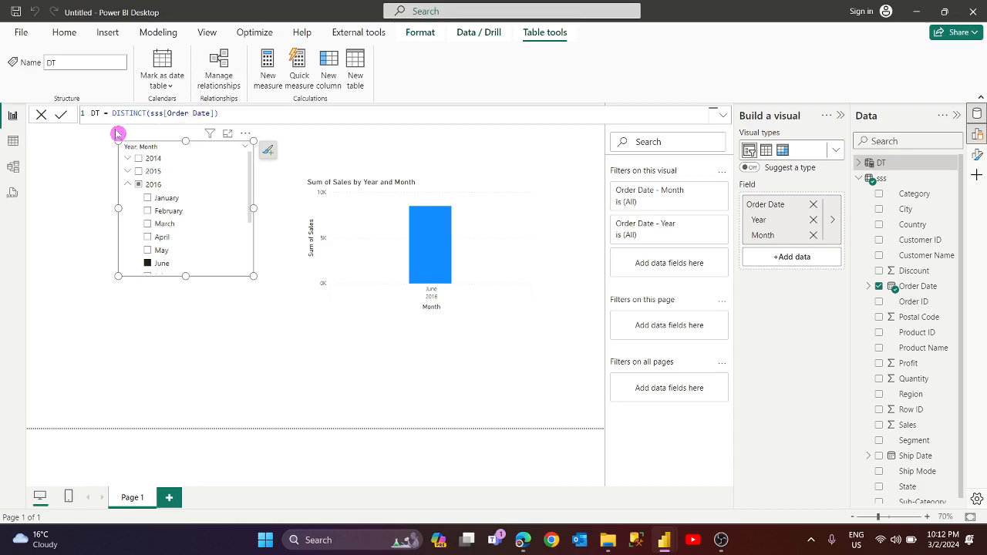
# Format the DT table's Order Date column as Short Date and set its data type to Date.
pyautogui.click(13, 140)
pyautogui.click(73, 134)
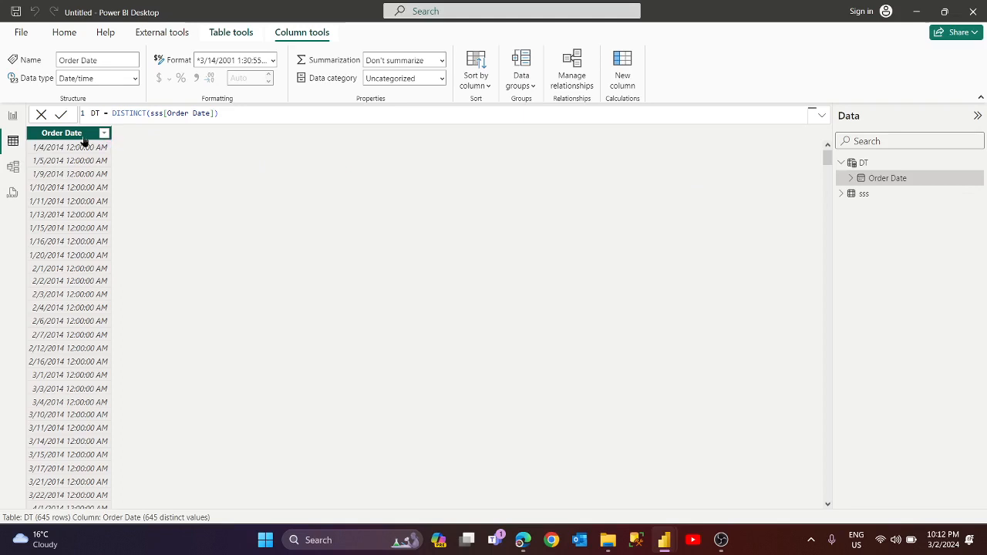
pyautogui.click(275, 62)
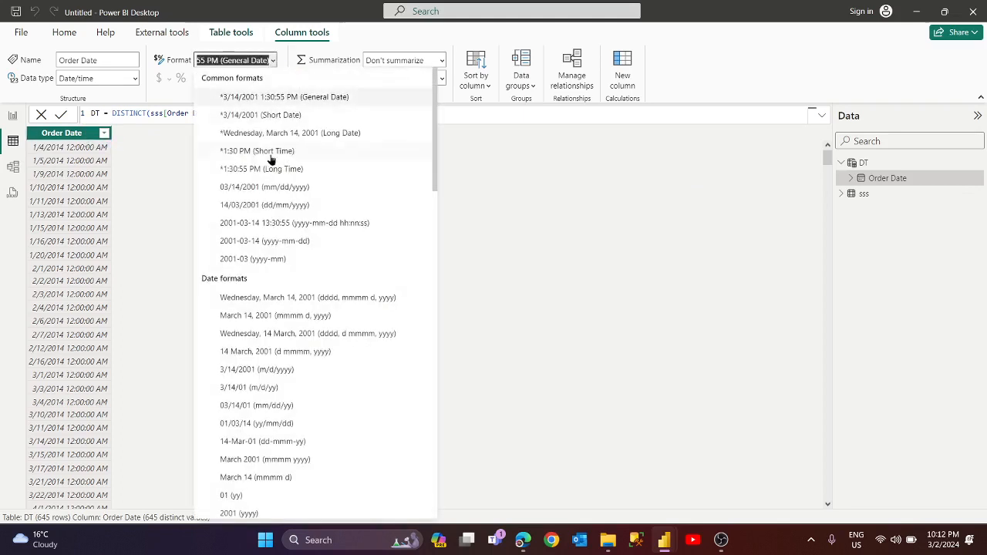
pyautogui.press('Escape')
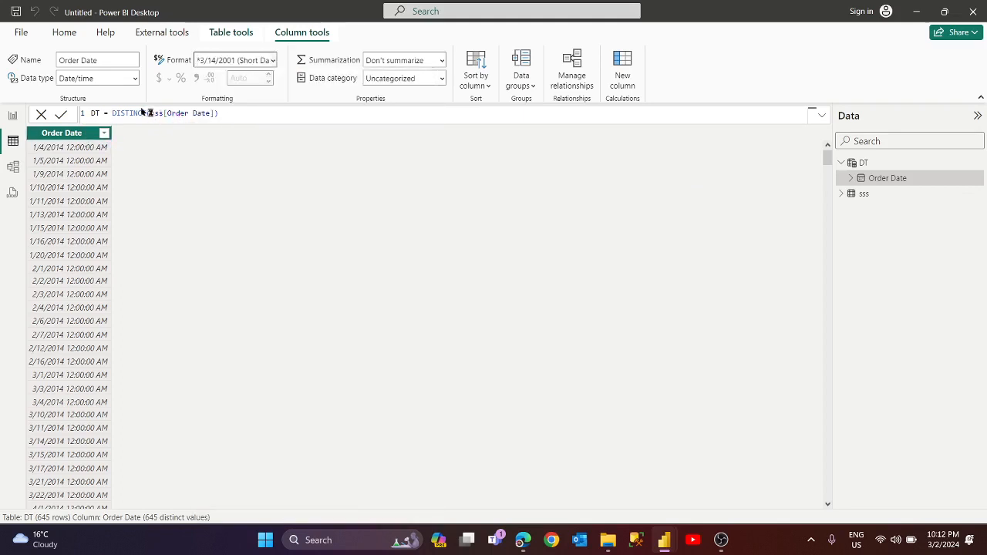
pyautogui.click(136, 80)
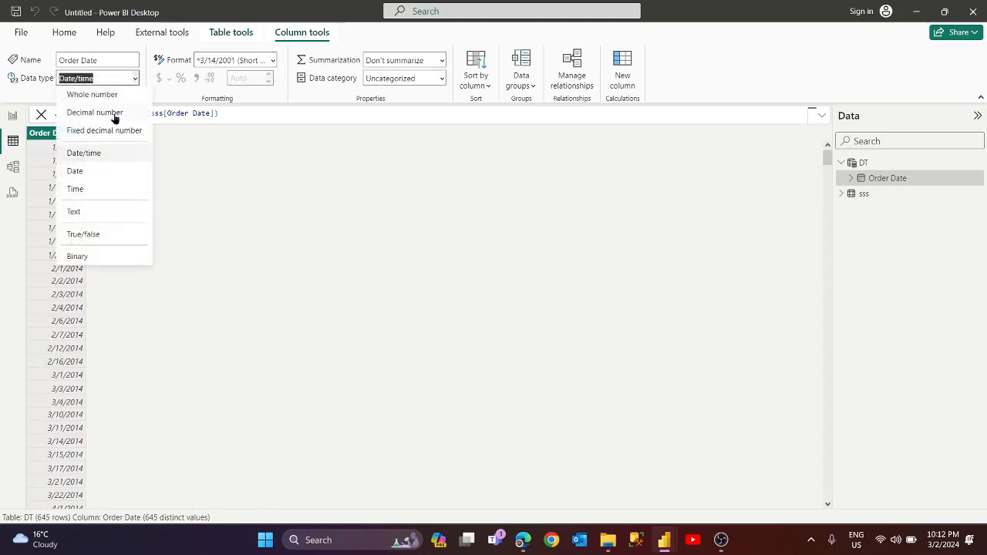
pyautogui.click(89, 171)
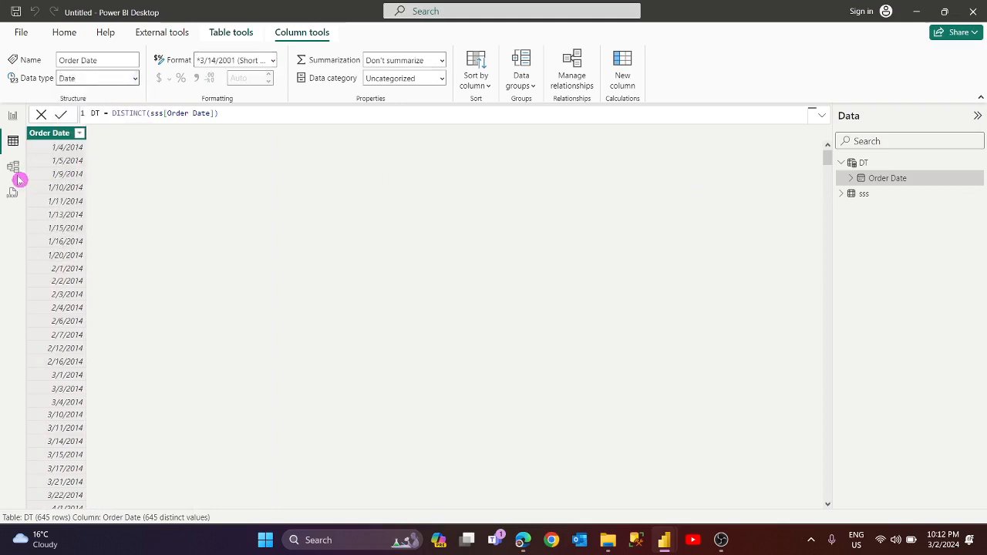
# Replace the report slicer's fields with Year and Month from the DT table's Order Date hierarchy.
pyautogui.click(13, 118)
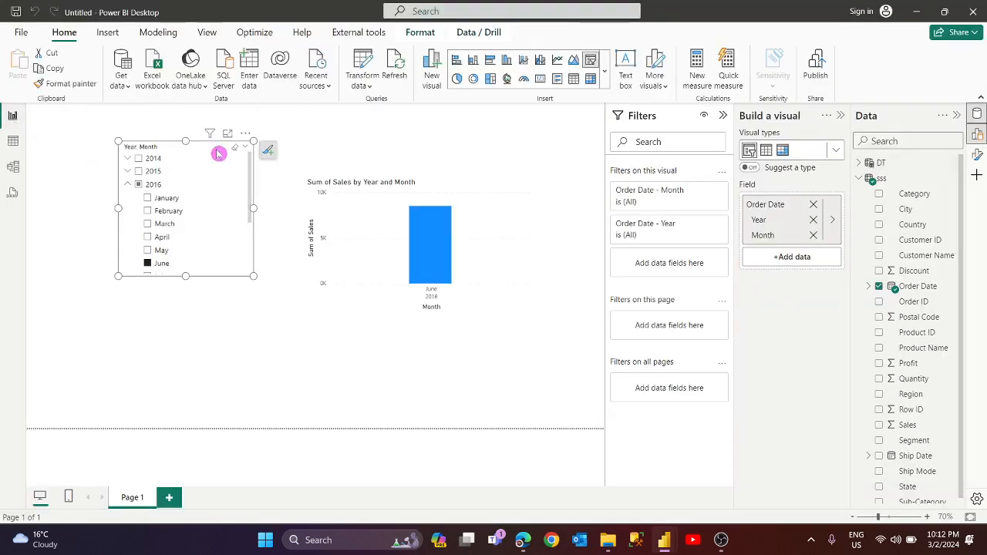
pyautogui.click(815, 235)
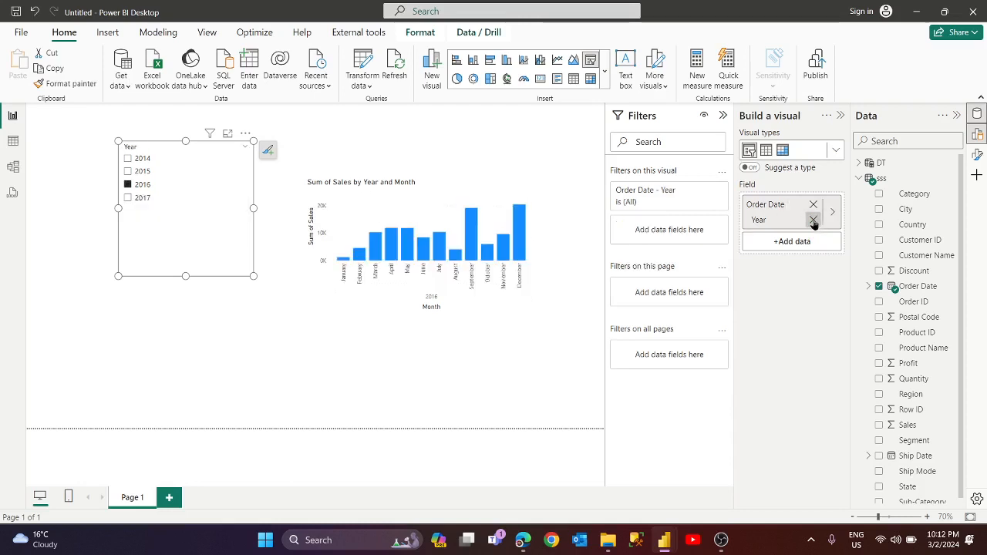
pyautogui.click(814, 219)
pyautogui.click(794, 205)
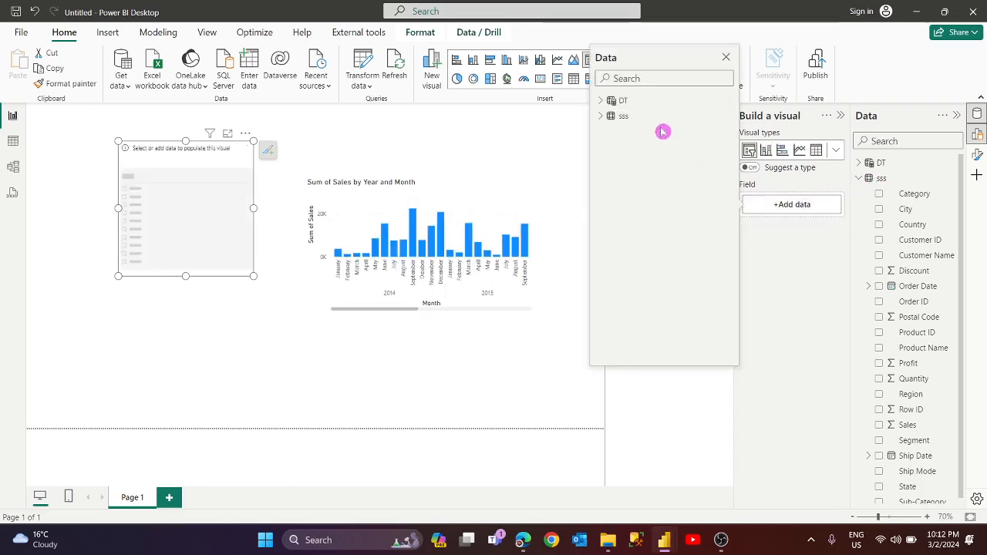
pyautogui.click(601, 100)
pyautogui.click(610, 115)
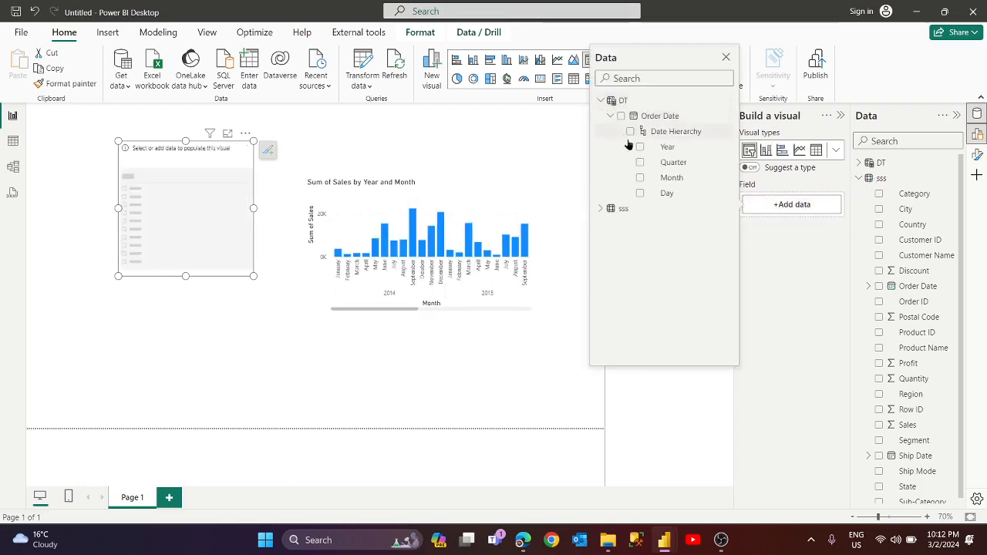
pyautogui.click(640, 146)
pyautogui.click(640, 178)
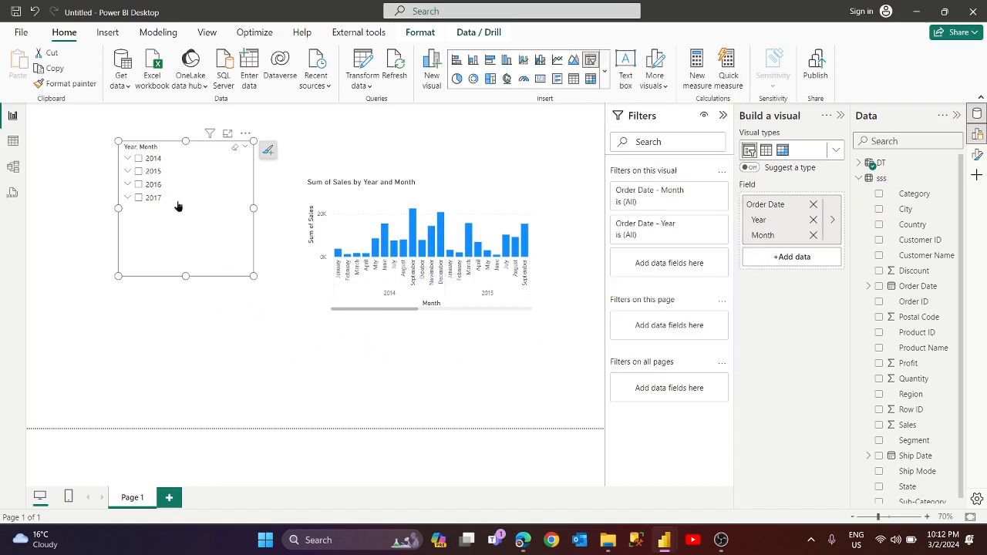
# Select May 2016 in the DT-based slicer and widen the column chart toward the page edge.
pyautogui.click(128, 185)
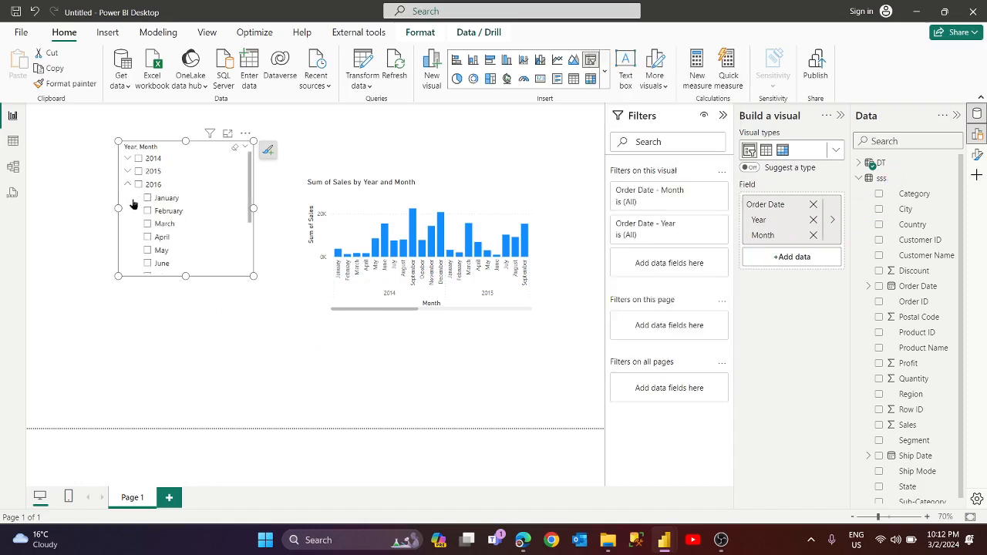
pyautogui.click(148, 251)
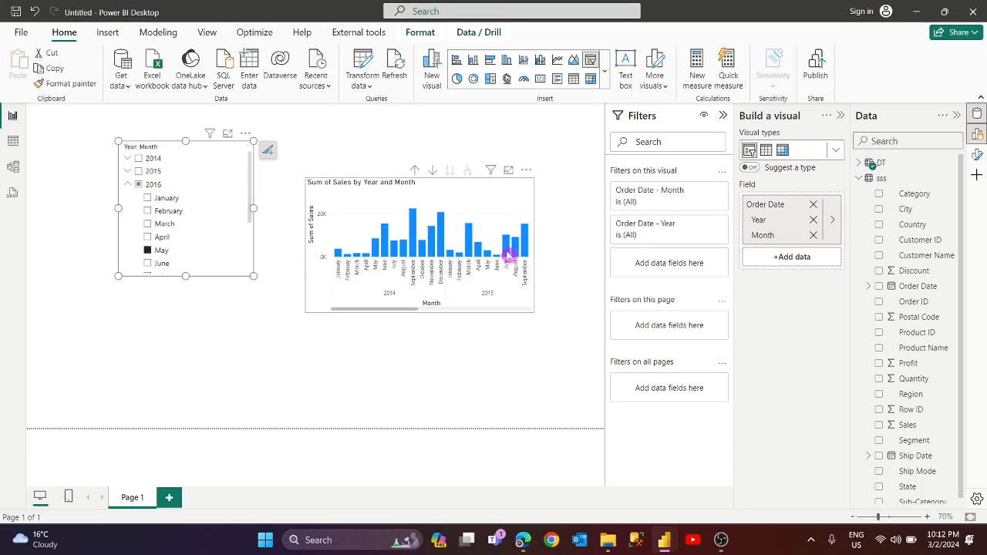
pyautogui.click(517, 190)
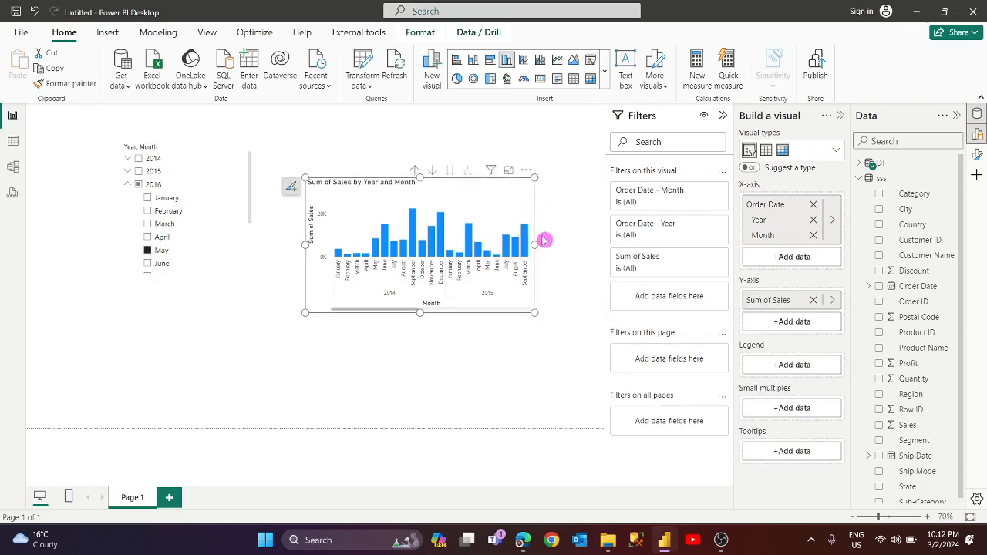
pyautogui.moveTo(534, 247); pyautogui.dragTo(595, 246)
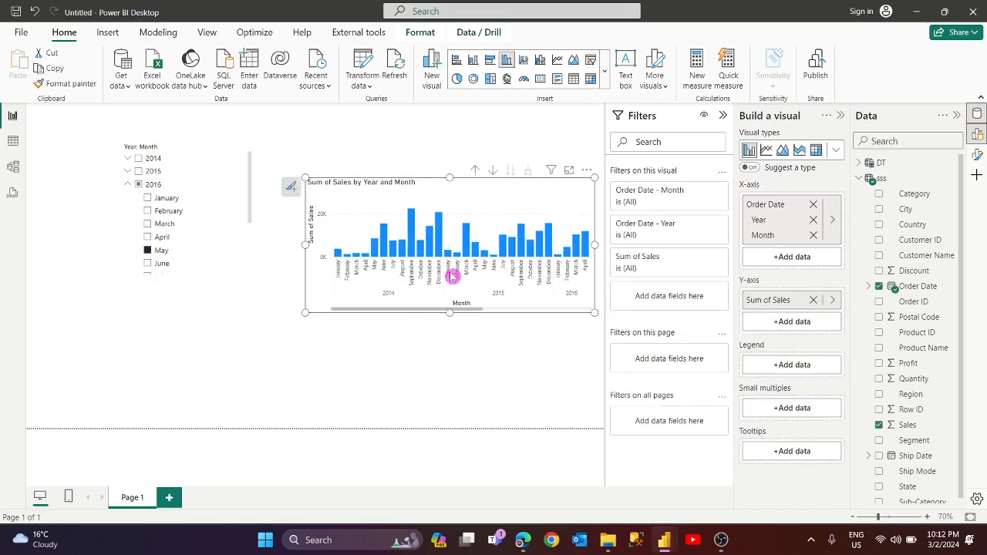
# Place the sss table card to the right of the DT card in the model diagram and return to the report.
pyautogui.click(17, 171)
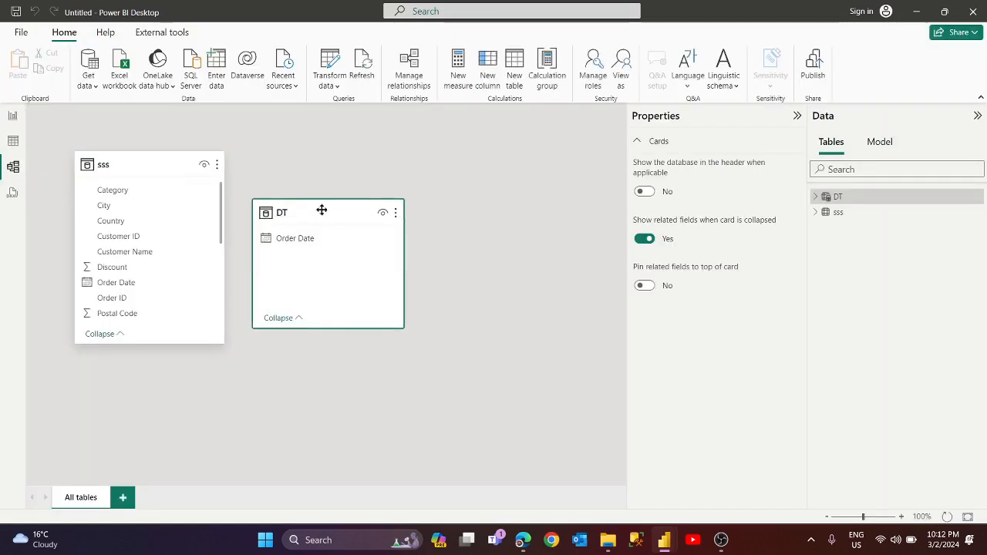
pyautogui.moveTo(135, 161); pyautogui.dragTo(498, 212)
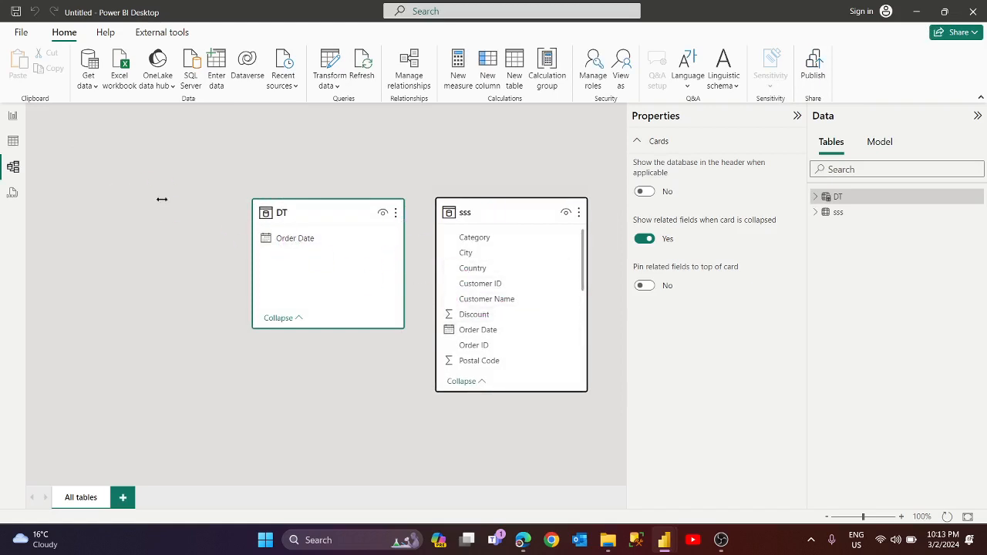
pyautogui.click(12, 116)
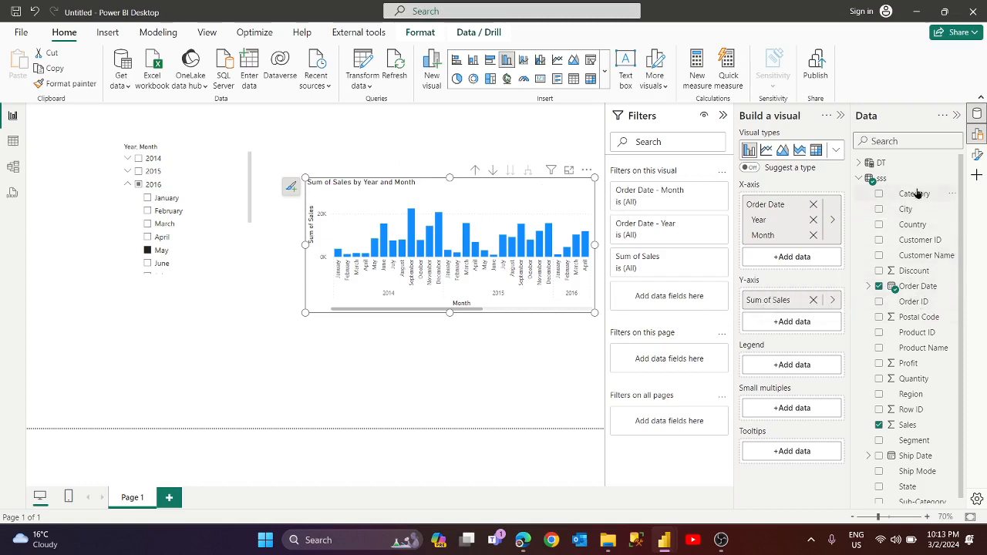
# Convert the column chart to a matrix, extend it down to the page's lower edge and narrow it.
pyautogui.click(529, 267)
pyautogui.click(591, 79)
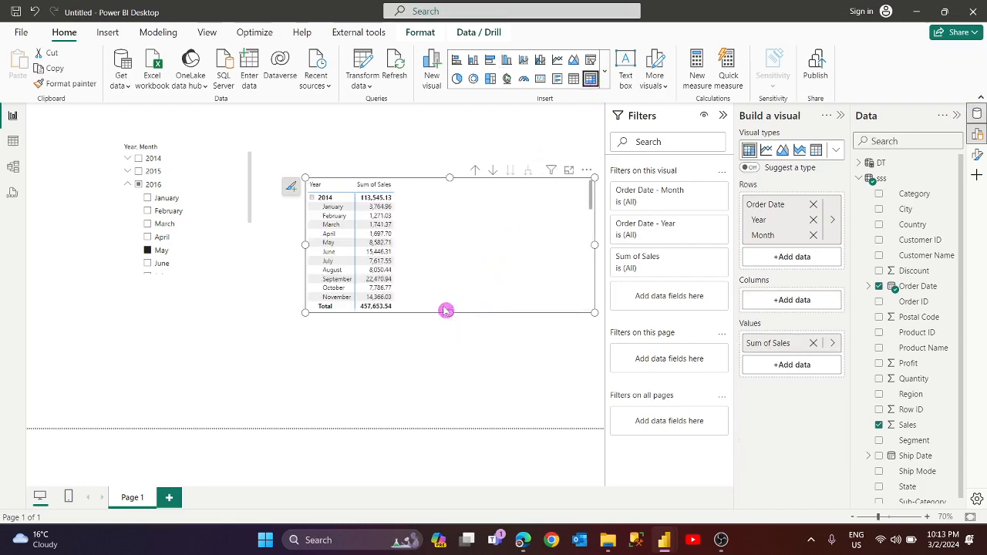
pyautogui.moveTo(449, 312); pyautogui.dragTo(452, 430)
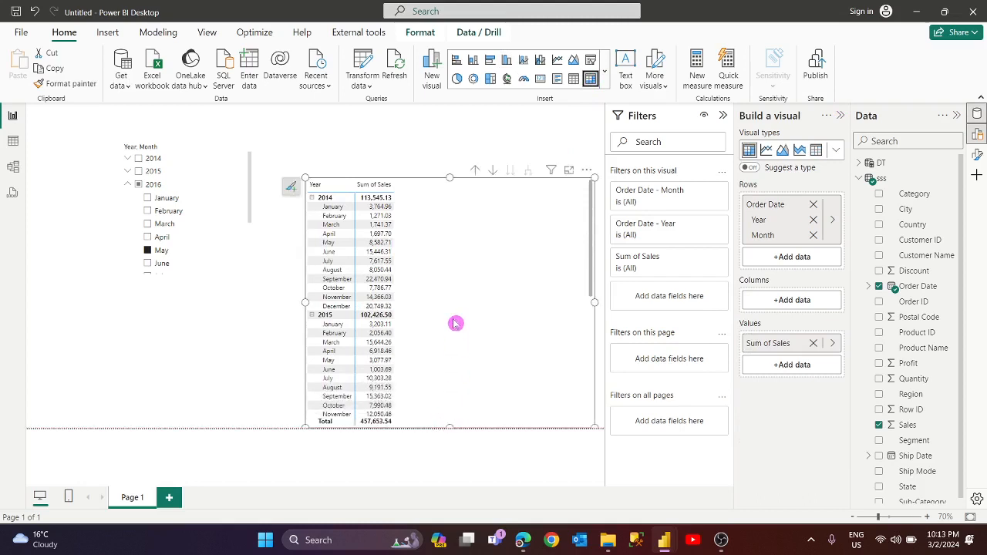
pyautogui.moveTo(590, 302); pyautogui.dragTo(483, 306)
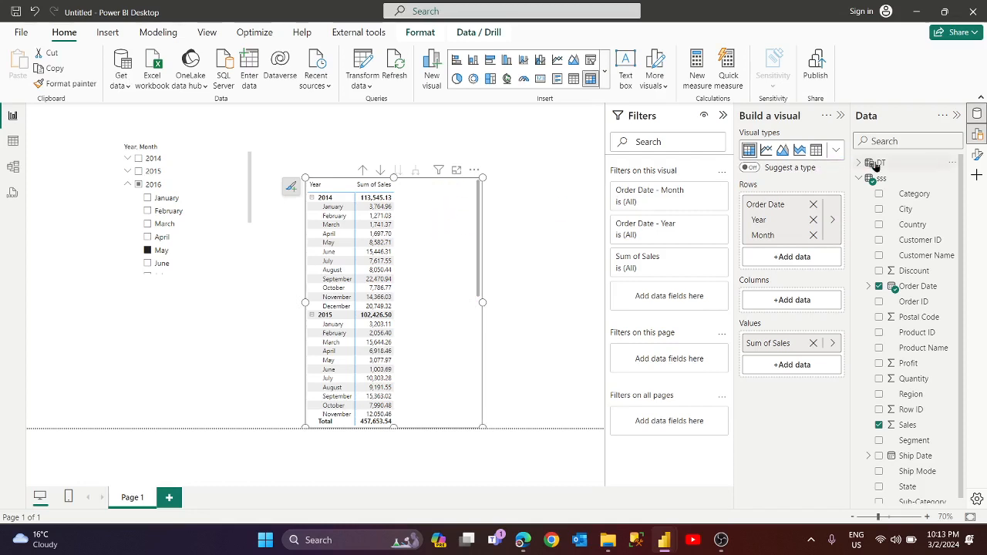
# Create and load a blank table named All_Measures to hold the report's measures.
pyautogui.click(254, 78)
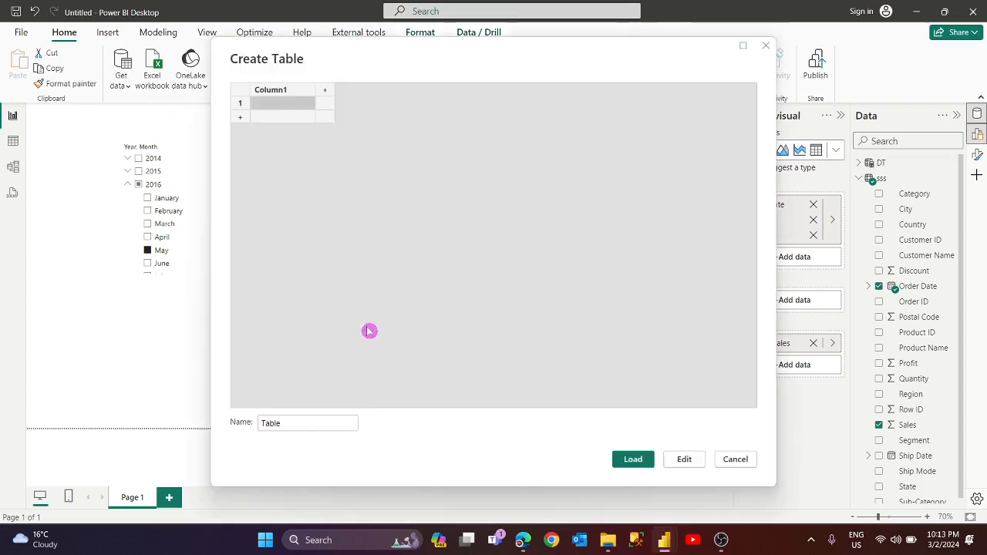
pyautogui.moveTo(300, 423); pyautogui.dragTo(238, 423)
pyautogui.write('All_<Measur')
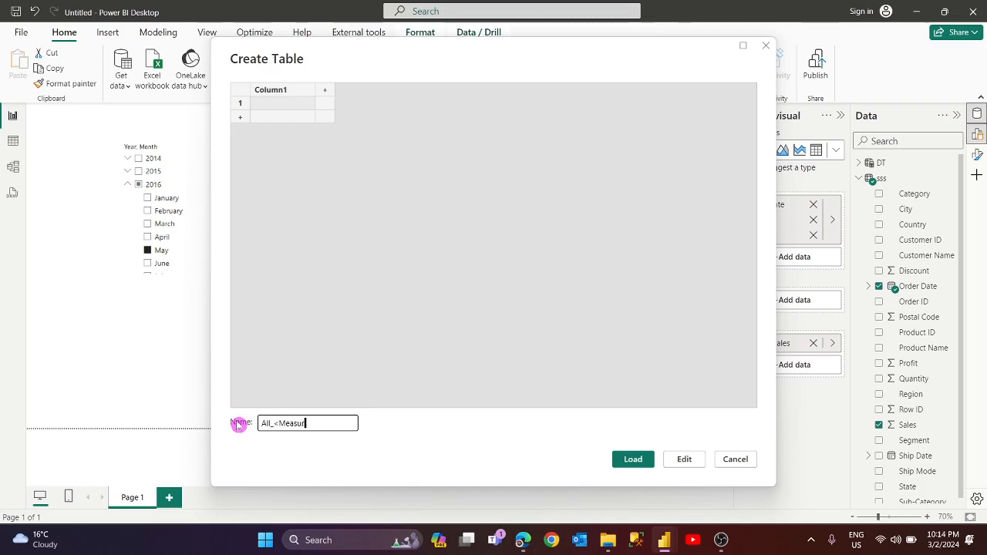
pyautogui.press('Return')
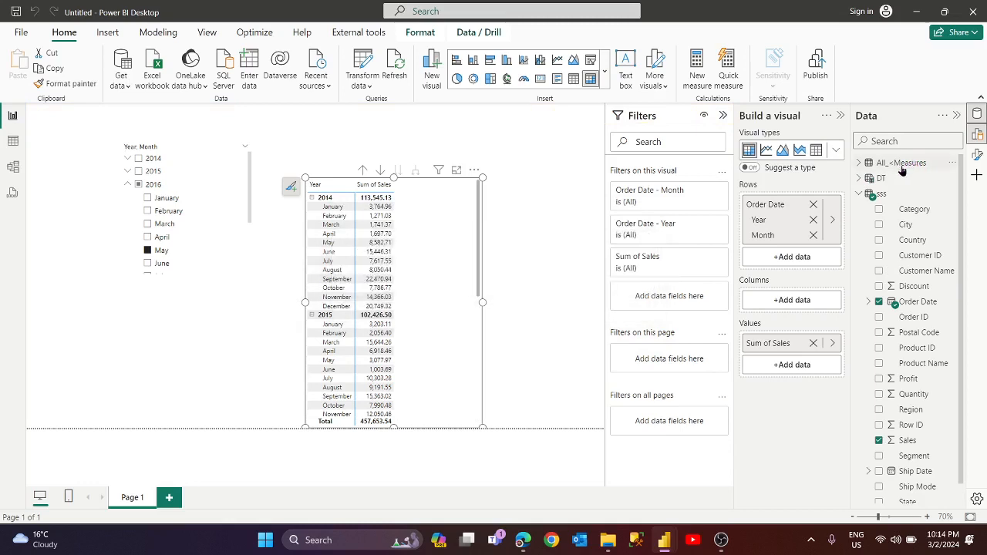
pyautogui.click(899, 165)
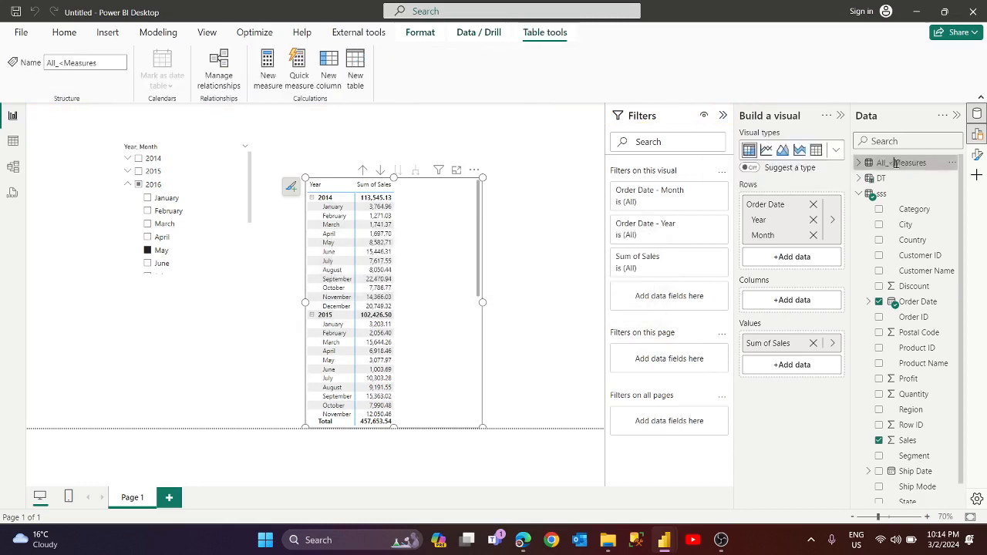
pyautogui.click(910, 205)
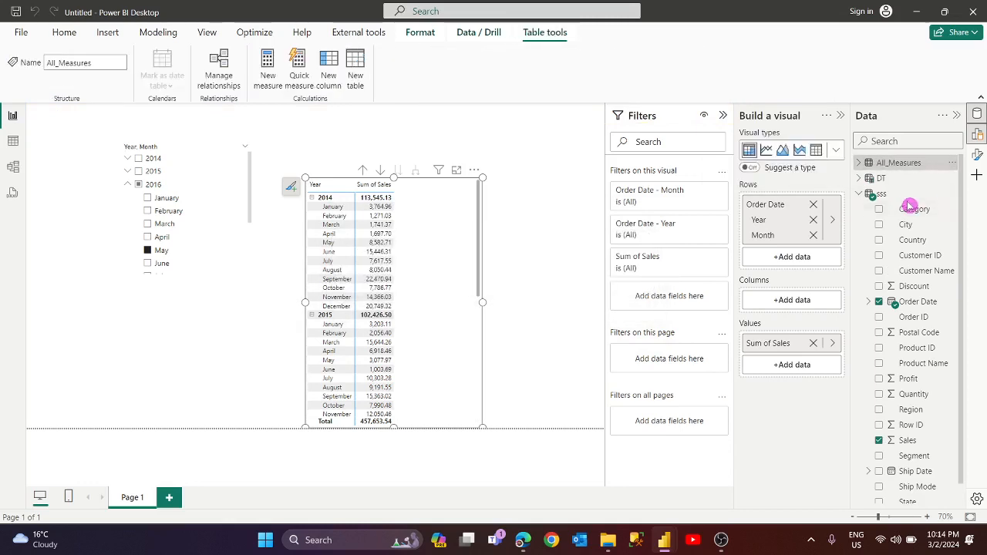
# Create a measure in the All_Measures table defined as Total Sales = SUM(sss[Sales]).
pyautogui.click(913, 164)
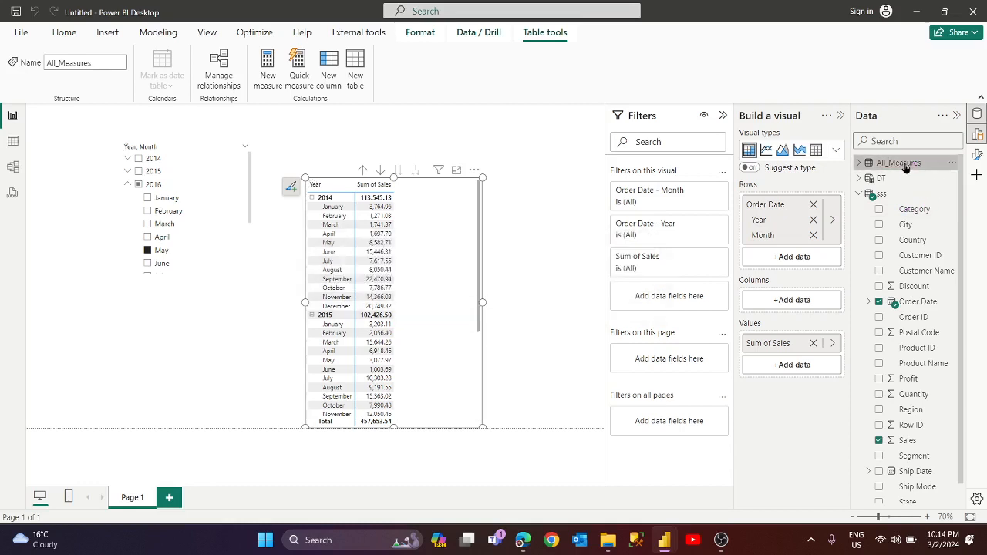
pyautogui.rightClick(901, 166)
pyautogui.click(818, 188)
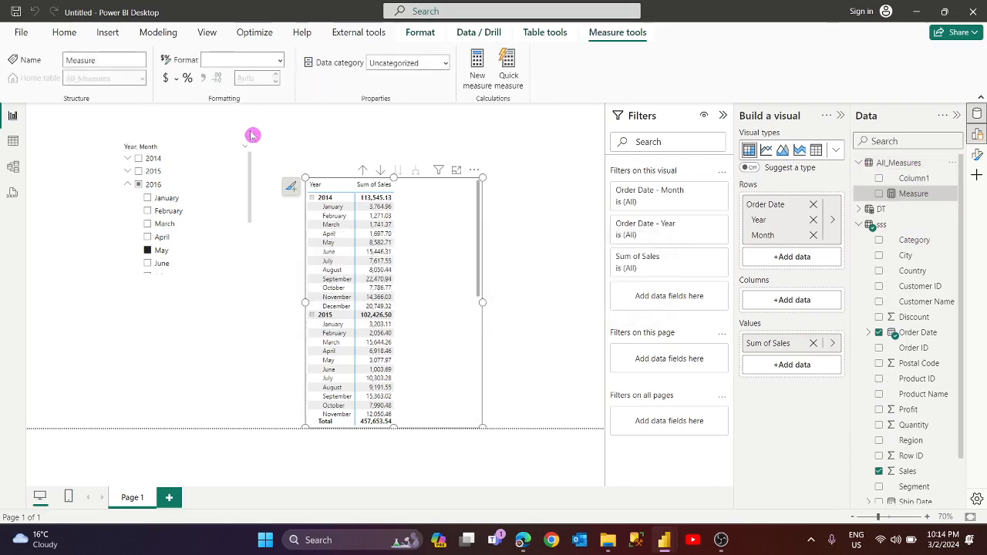
pyautogui.write('Total')
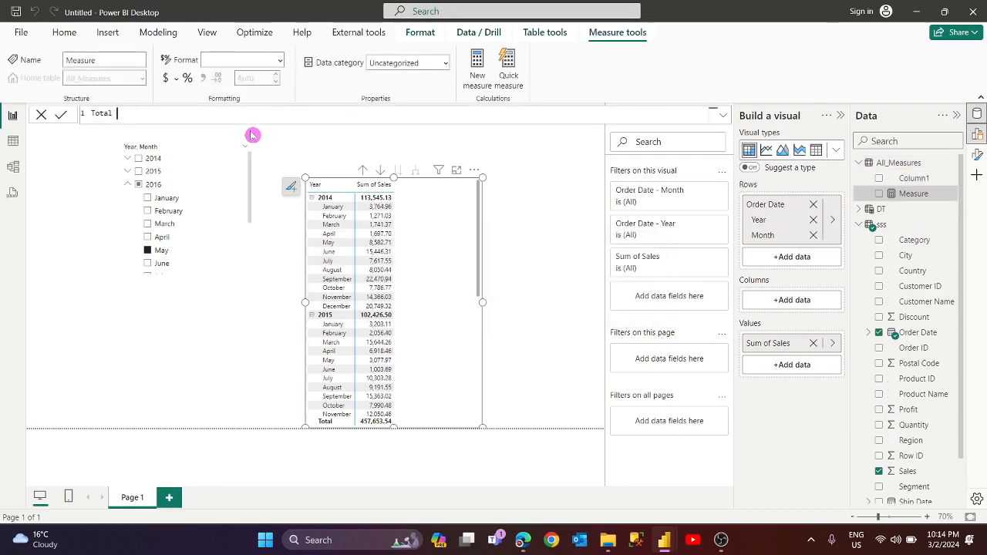
pyautogui.write(' Sales = SUM(sales')
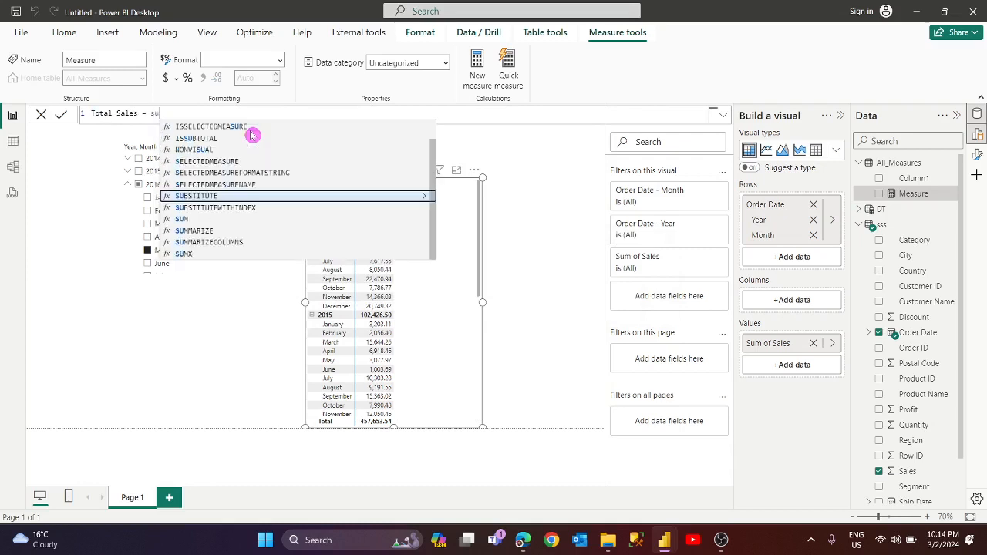
pyautogui.press('Tab')
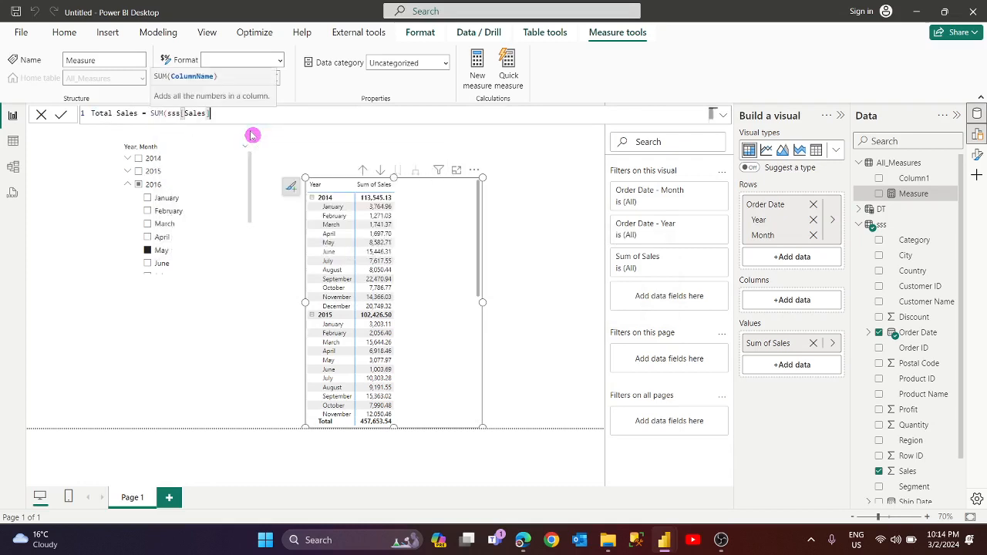
pyautogui.write(')')
pyautogui.press('Return')
pyautogui.click(256, 137)
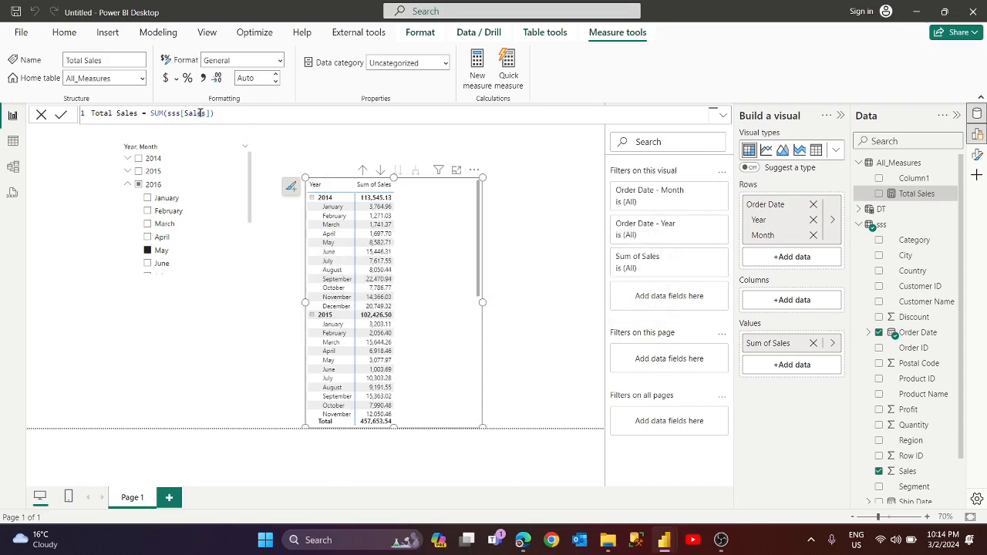
pyautogui.click(167, 113)
pyautogui.press('BackSpace')
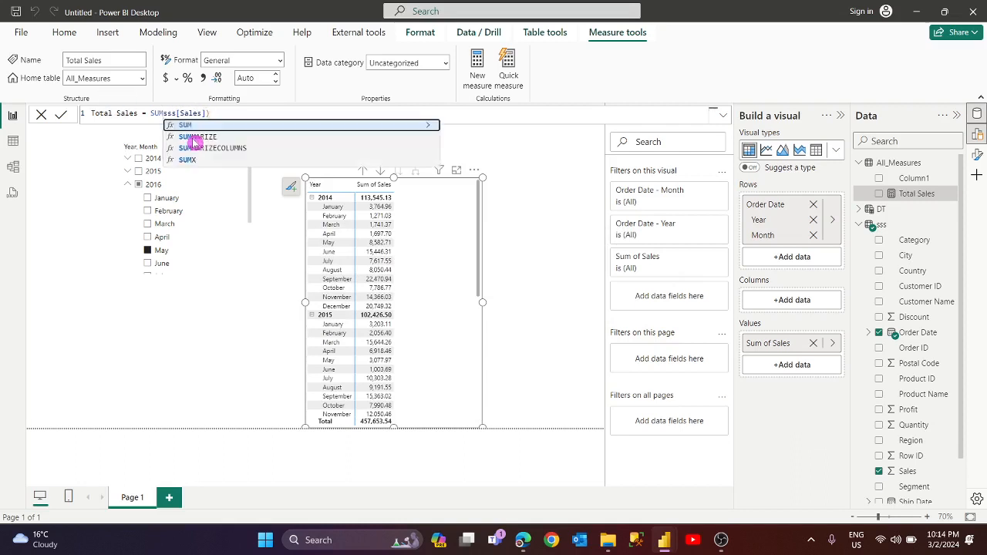
pyautogui.write('(')
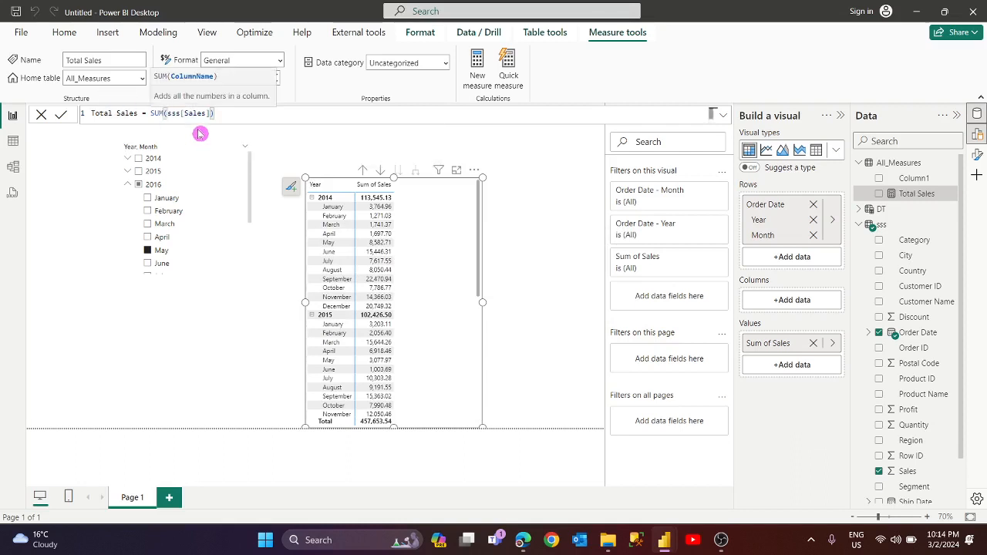
pyautogui.click(221, 109)
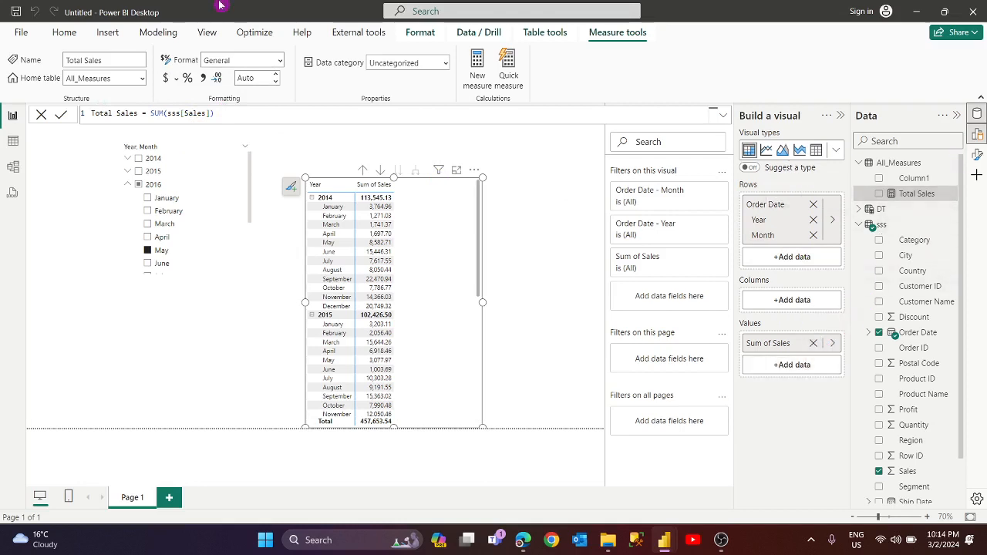
# Delete the placeholder Column1 from the All_Measures table and confirm the deletion.
pyautogui.click(953, 178)
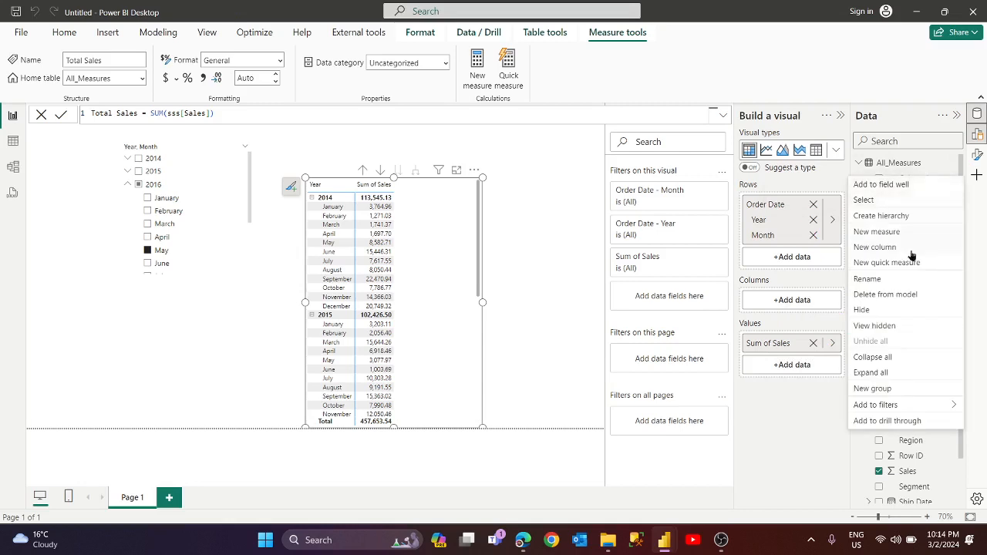
pyautogui.click(901, 301)
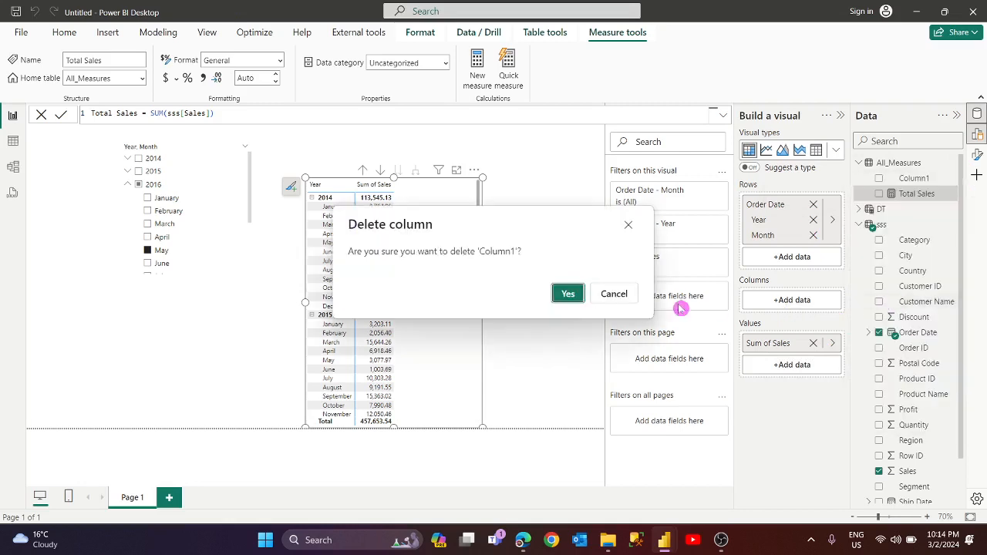
pyautogui.click(568, 294)
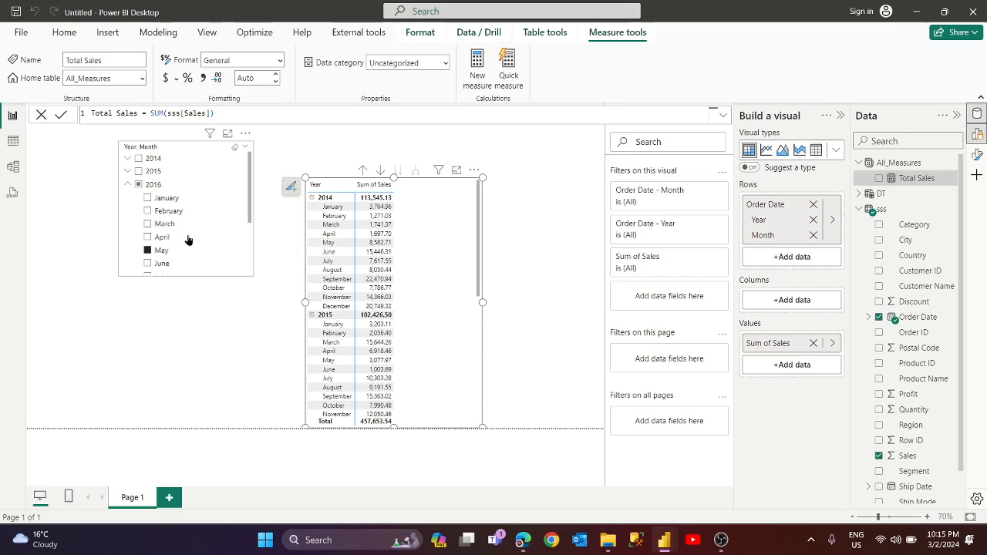
# Start a new measure in the All_Measures table named Last 3 months Sales.
pyautogui.click(388, 220)
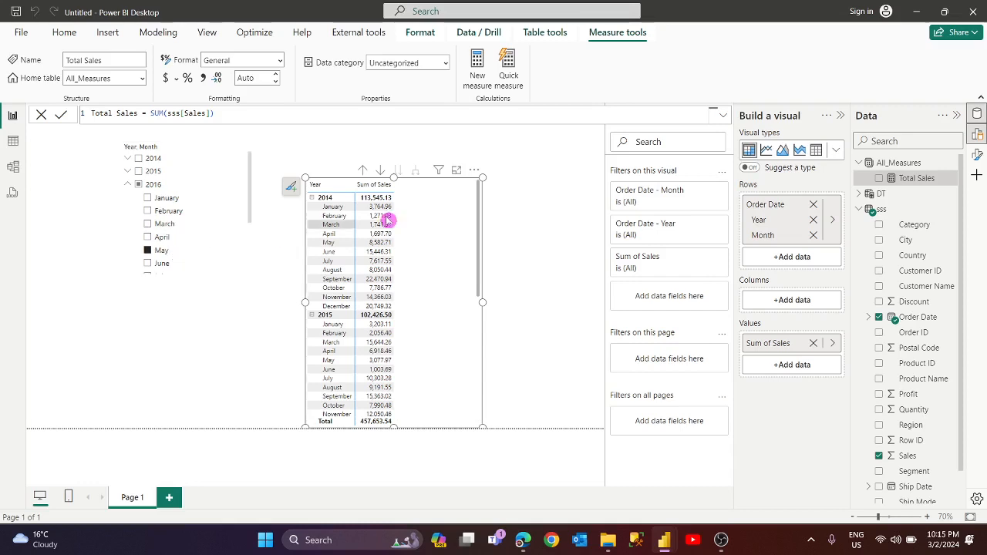
pyautogui.rightClick(914, 163)
pyautogui.click(786, 180)
pyautogui.click(242, 122)
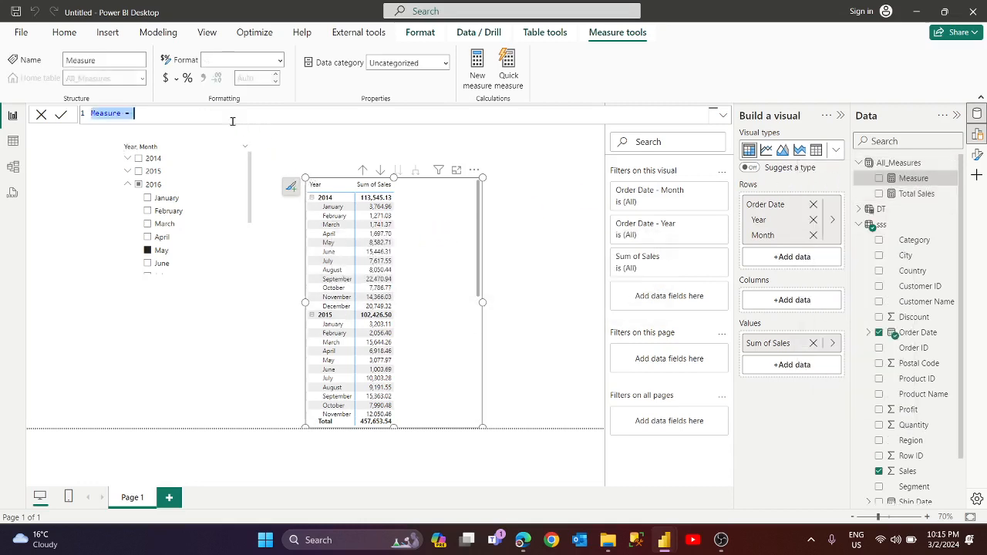
pyautogui.write('Last 3 months Sales')
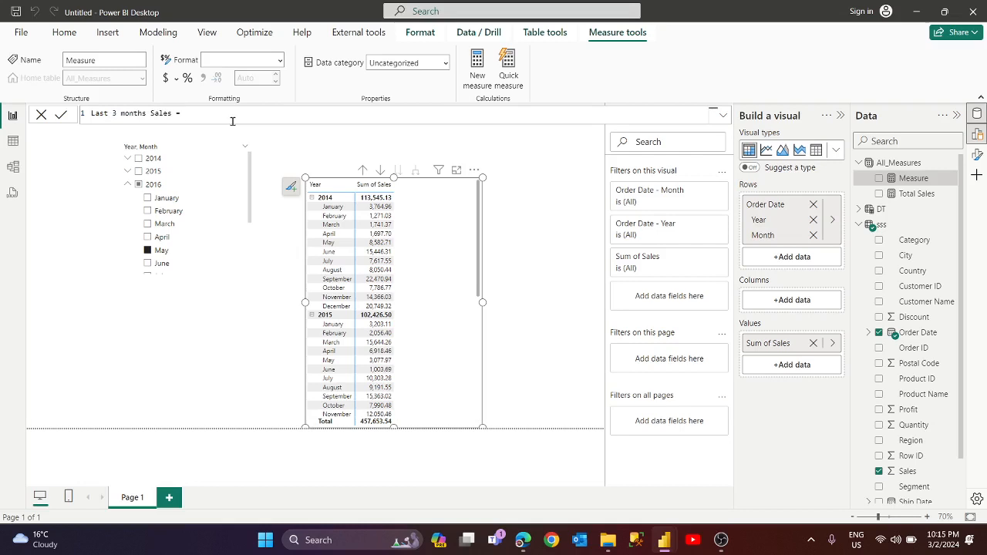
pyautogui.write(' =')
pyautogui.hotkey('shift', 'Return')
pyautogui.hotkey('shift', 'Return')
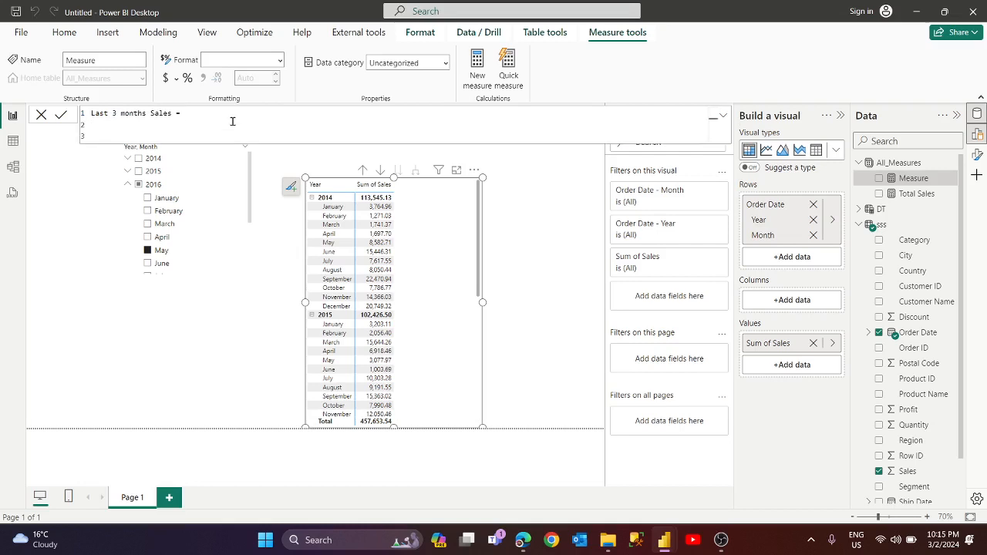
# Define the variable Currentdate as MAX(DT[Order Date]) in the Last 3 months Sales measure, return Currentdate and commit the formula.
pyautogui.write('Var Currentdate = MAX(')
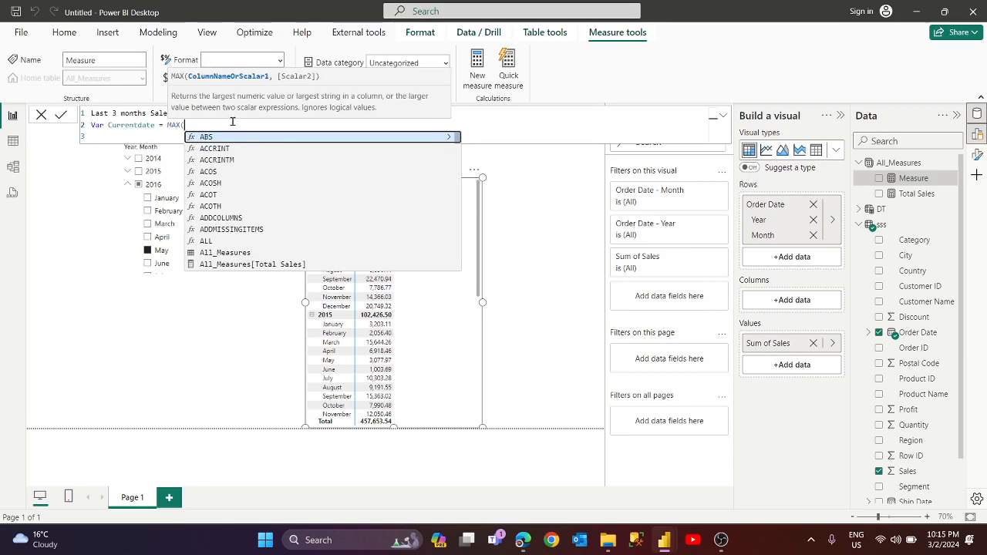
pyautogui.write('DT[Order Date]')
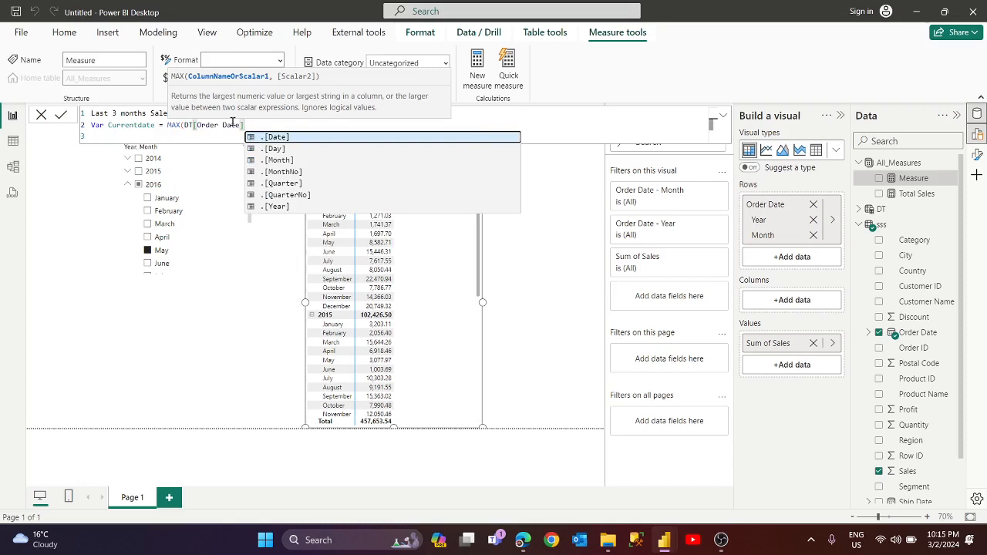
pyautogui.write(')')
pyautogui.hotkey('shift', 'Return')
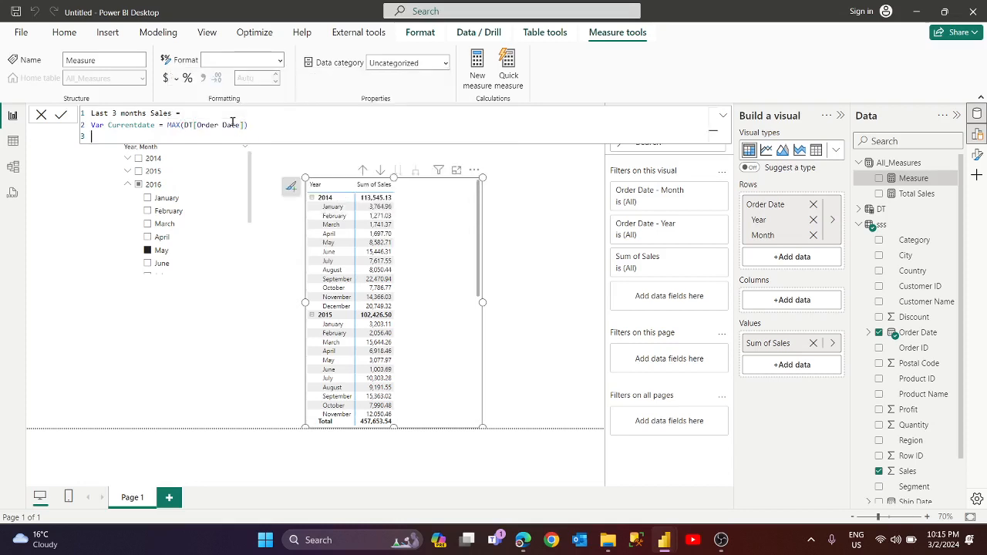
pyautogui.write('Return')
pyautogui.hotkey('shift', 'Return')
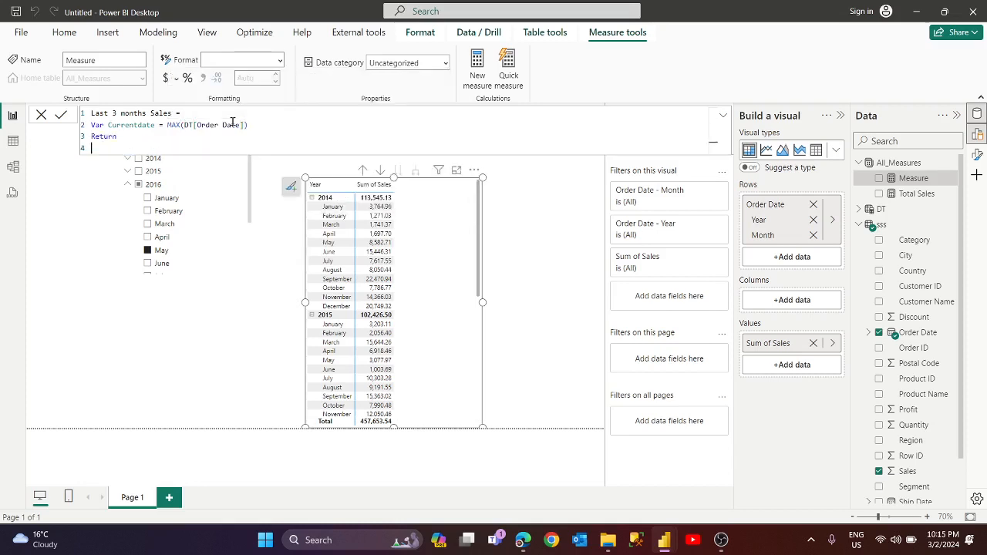
pyautogui.write('curren')
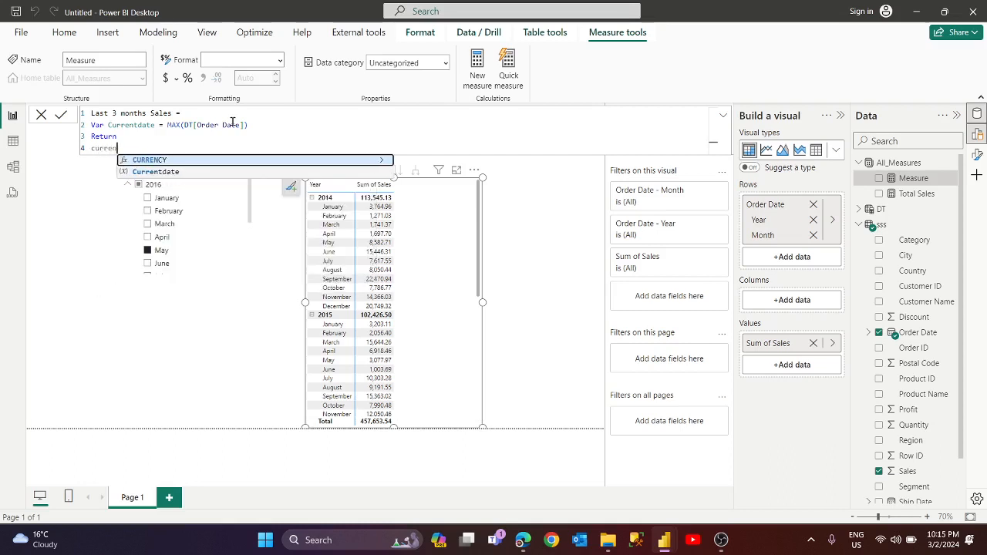
pyautogui.write('t')
pyautogui.press('Tab')
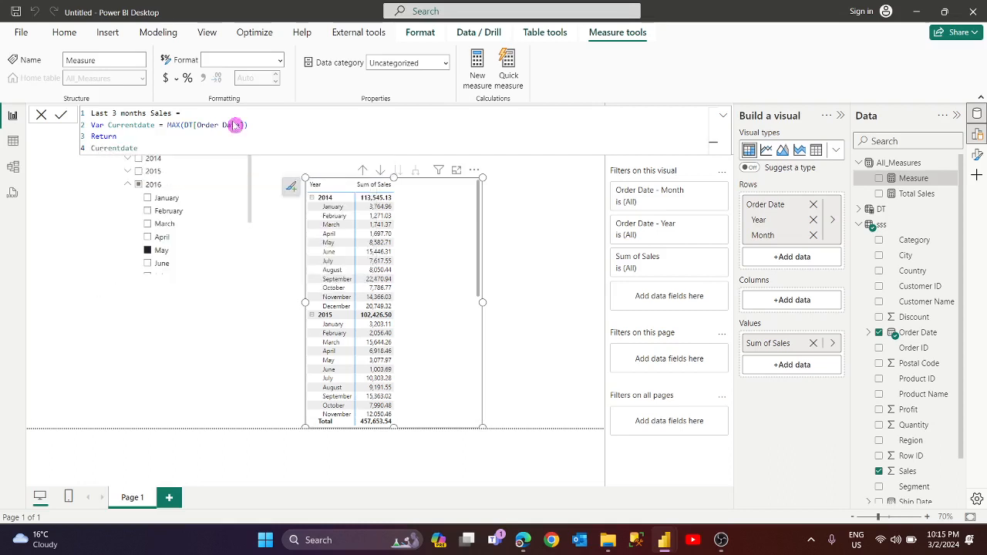
pyautogui.press('Return')
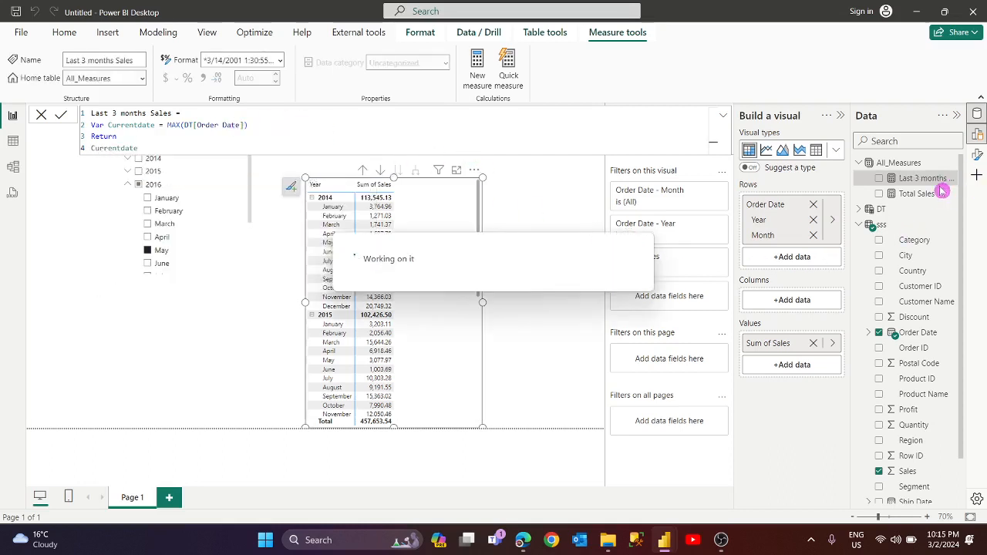
# Add the Last 3 months Sales measure to the matrix values and widen the matrix to fit it.
pyautogui.moveTo(925, 178); pyautogui.dragTo(534, 302)
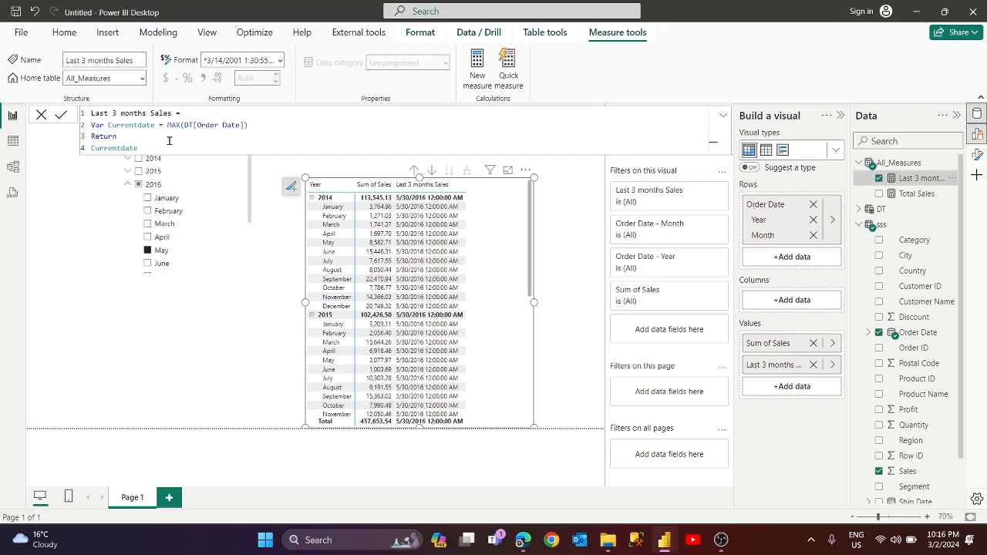
# Check the measure's returned date by selecting April, March and February 2016 one after another in the slicer.
pyautogui.click(161, 239)
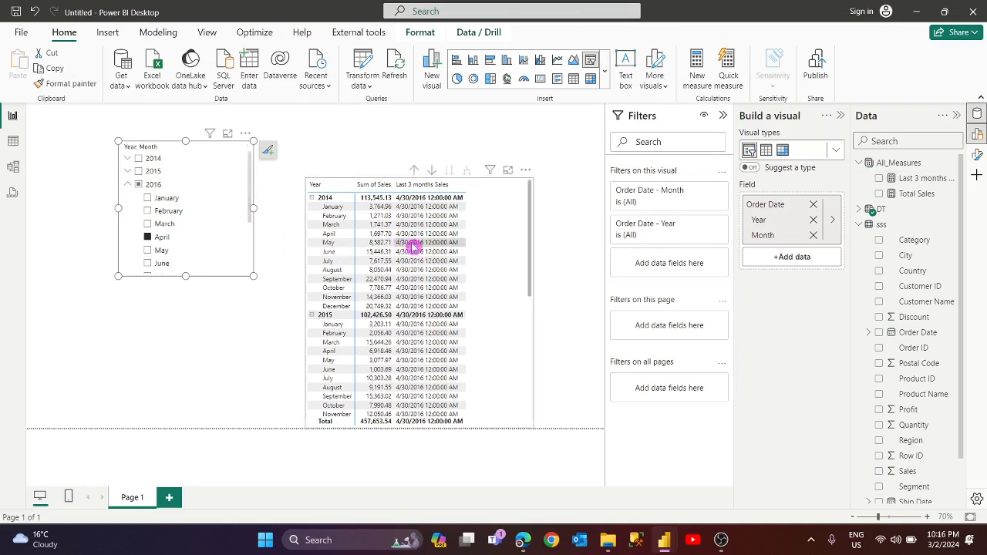
pyautogui.click(163, 224)
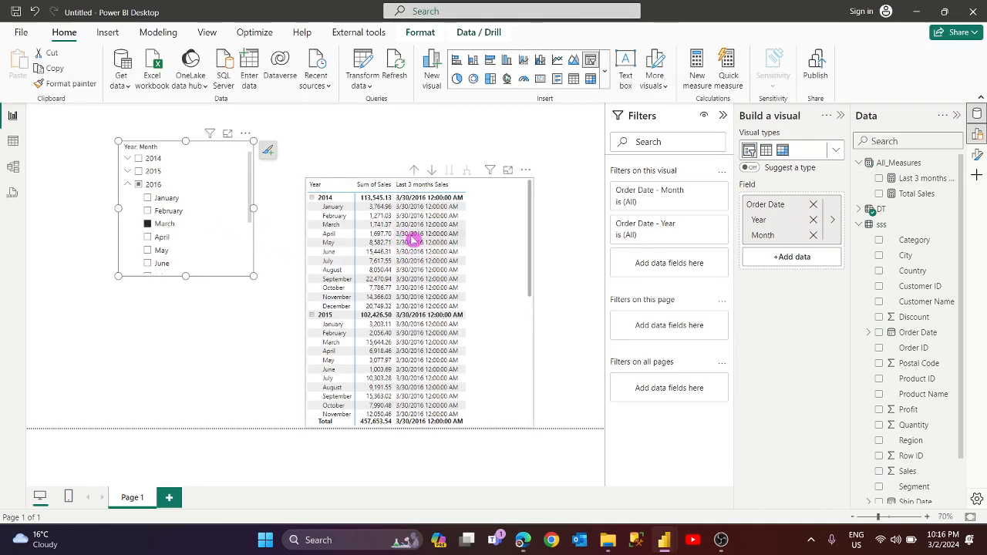
pyautogui.click(165, 211)
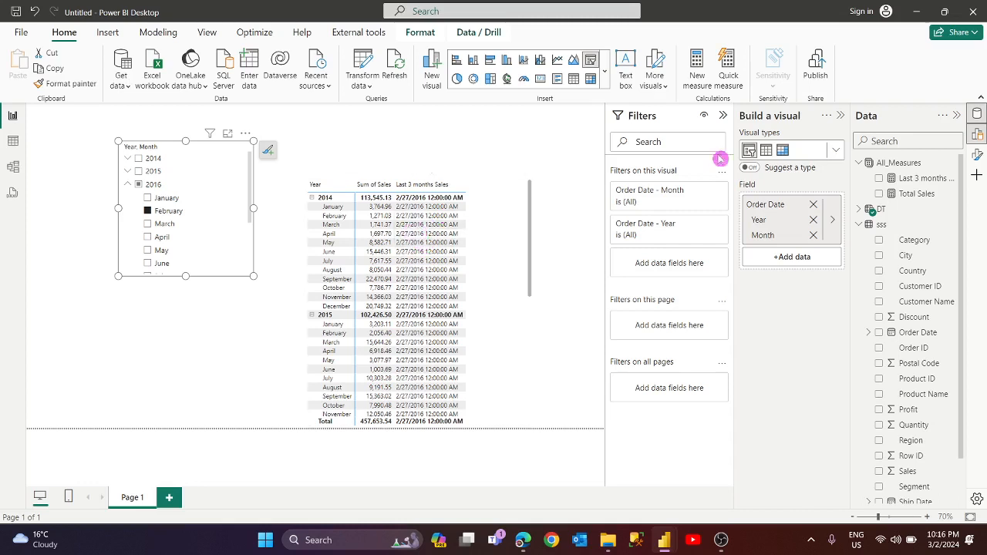
# Redefine Currentdate in the Last 3 months Sales measure as EOMONTH(MAX(DT[Order Date]),0) and commit the formula.
pyautogui.click(908, 184)
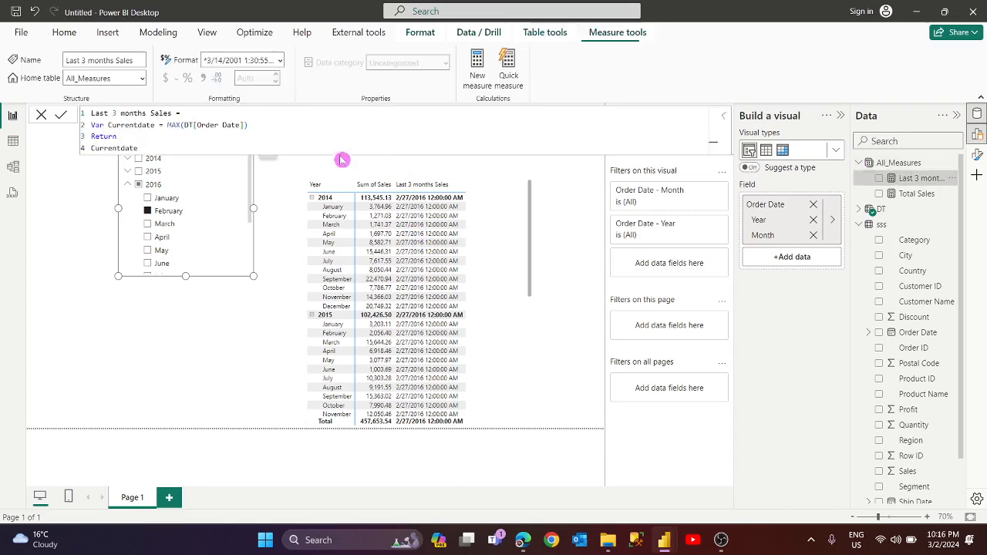
pyautogui.click(162, 124)
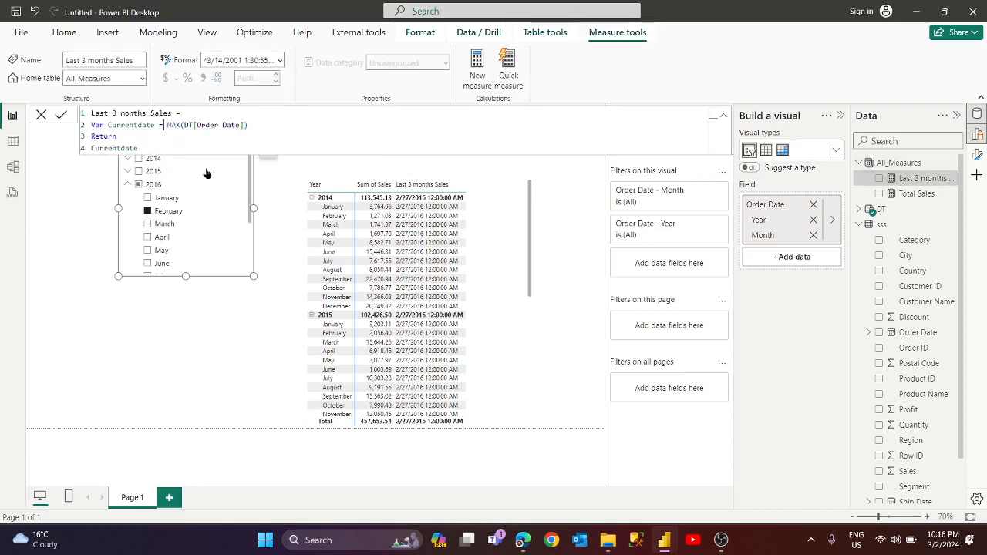
pyautogui.write('eo')
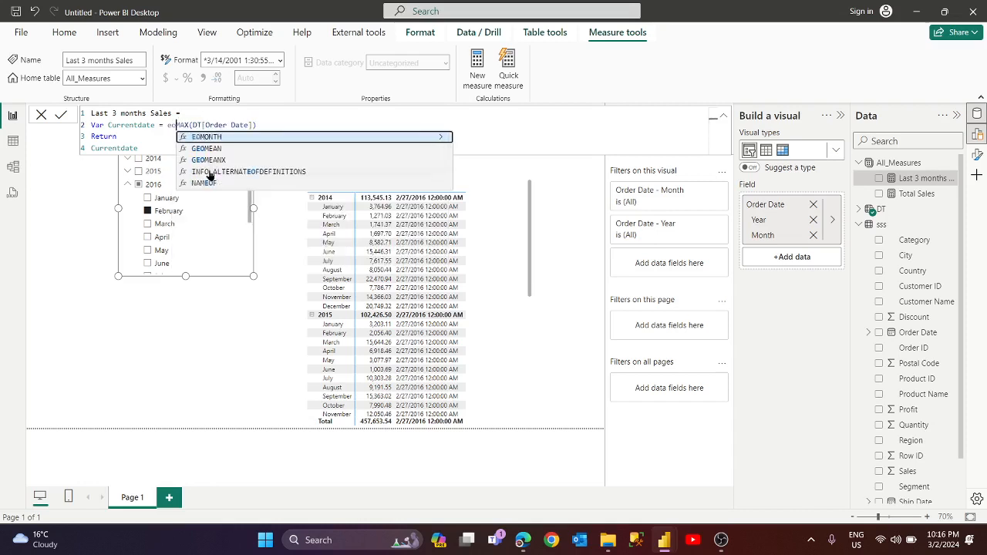
pyautogui.write('m')
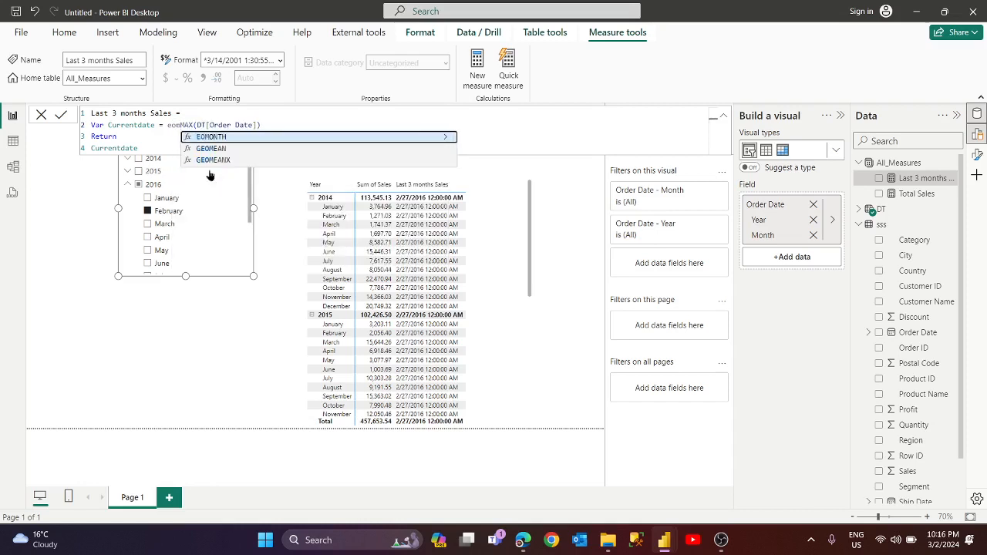
pyautogui.press('Tab')
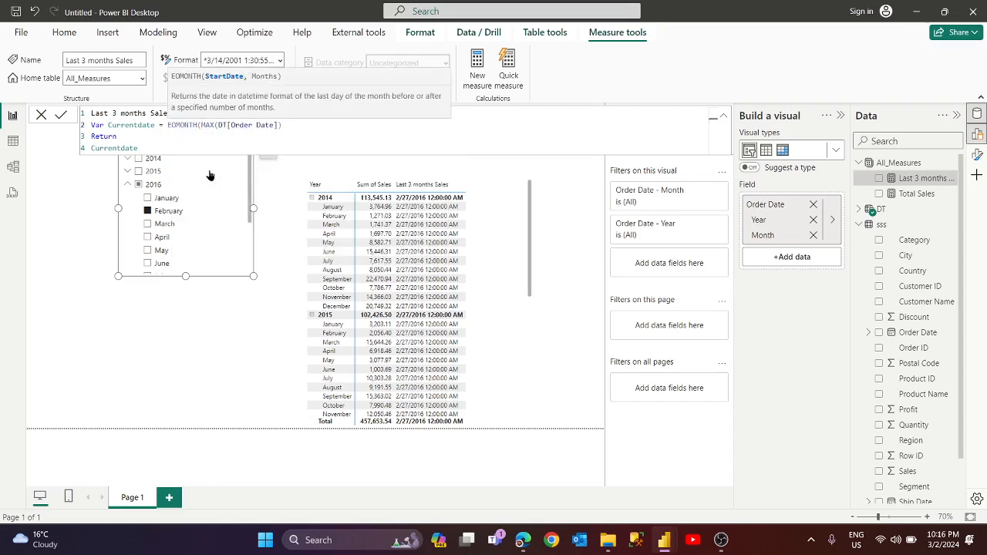
pyautogui.click(323, 124)
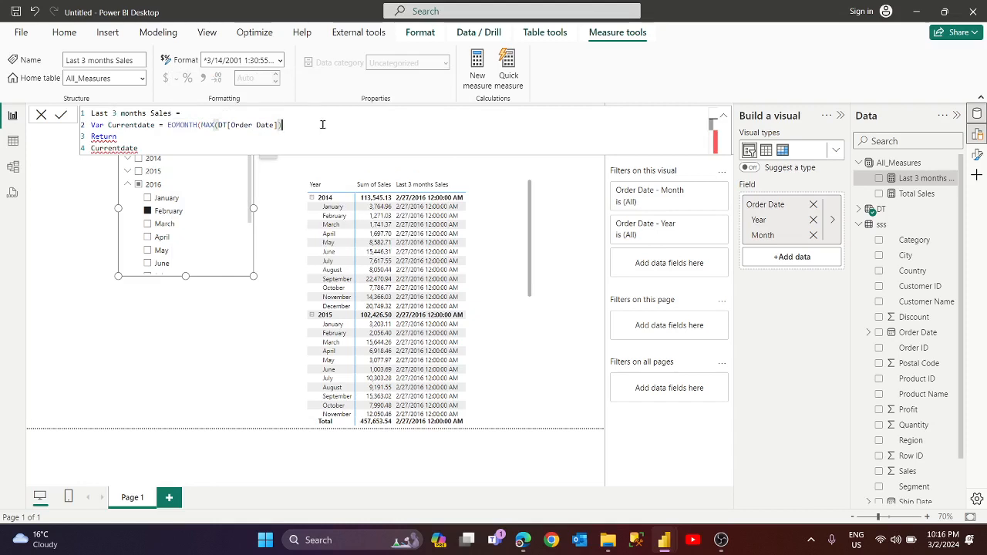
pyautogui.write(',0')
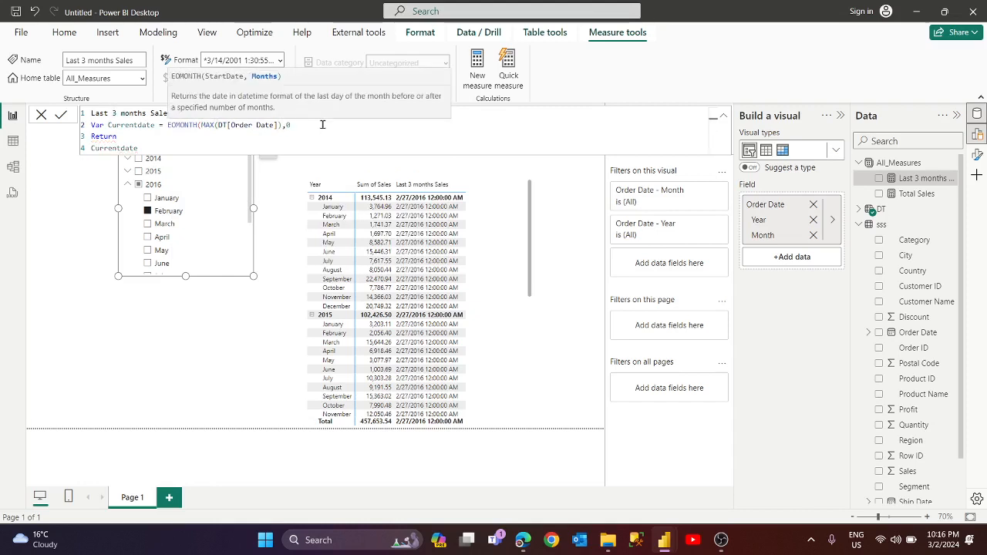
pyautogui.write(')')
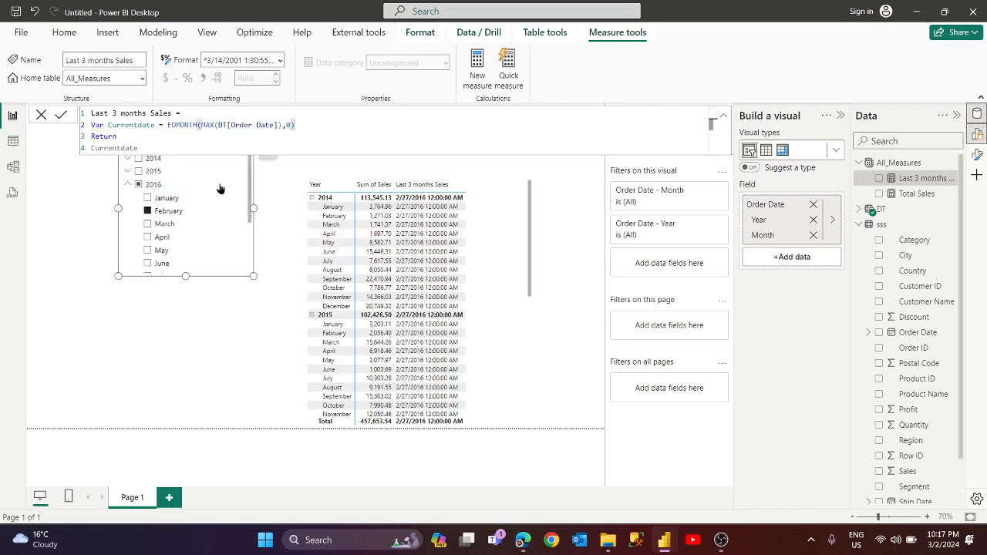
pyautogui.click(171, 147)
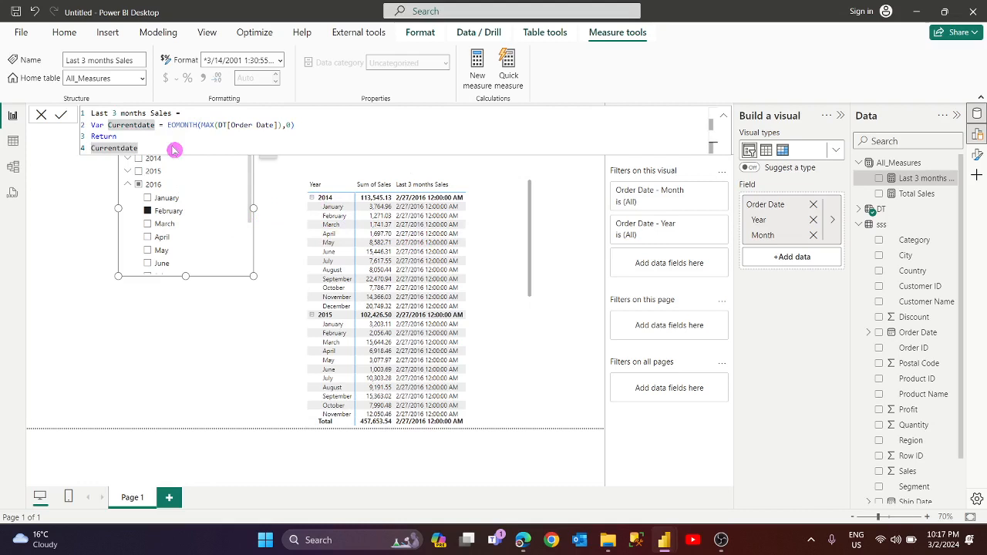
pyautogui.click(367, 244)
# Check the month-end date returned in the matrix by selecting May and then July 2016 in the slicer.
pyautogui.click(161, 251)
pyautogui.click(382, 254)
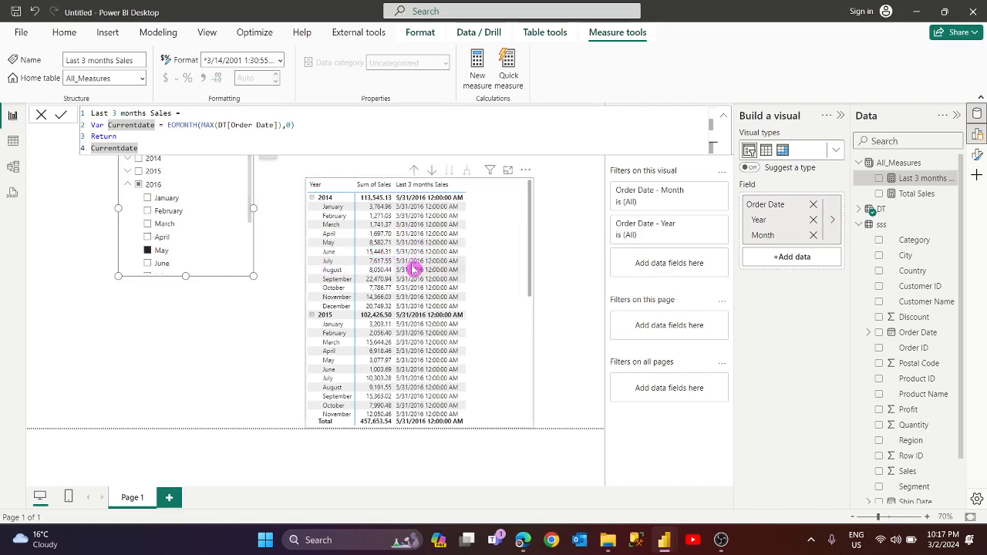
pyautogui.scroll(-1, 171, 249)
pyautogui.click(162, 253)
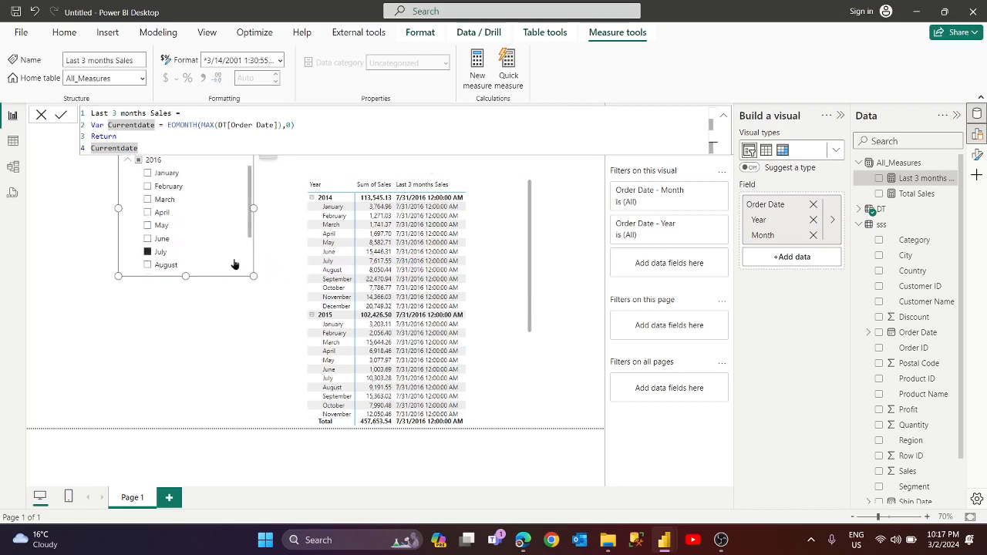
pyautogui.click(412, 261)
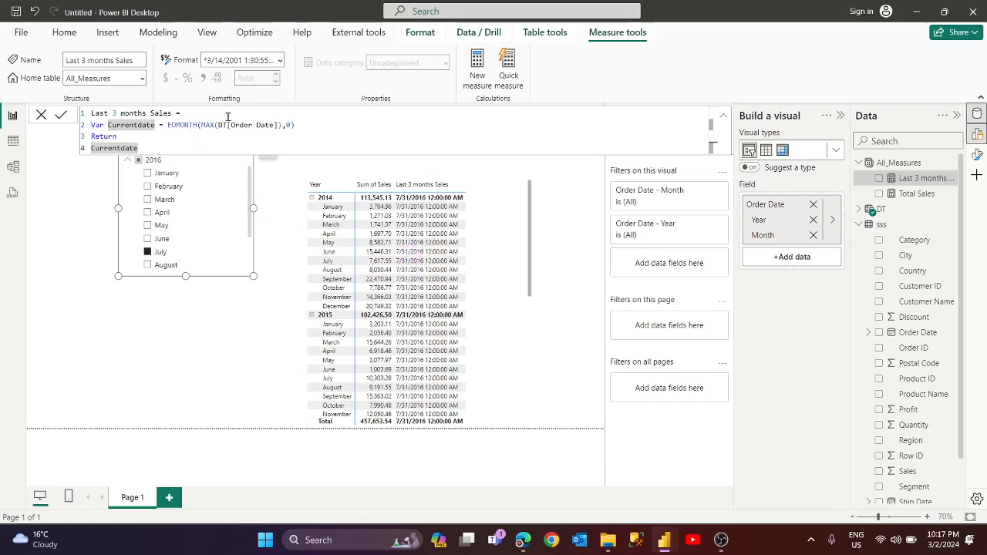
# Add a variable Previousdate defined as EOMONTH(Currentdate,-3) below Currentdate in the Last 3 months Sales measure.
pyautogui.click(295, 126)
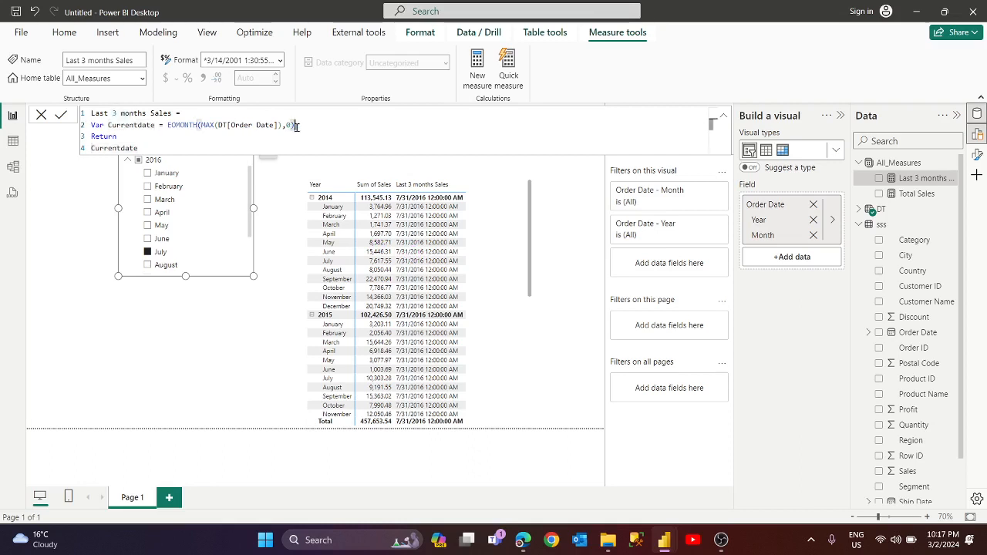
pyautogui.hotkey('shift', 'Return')
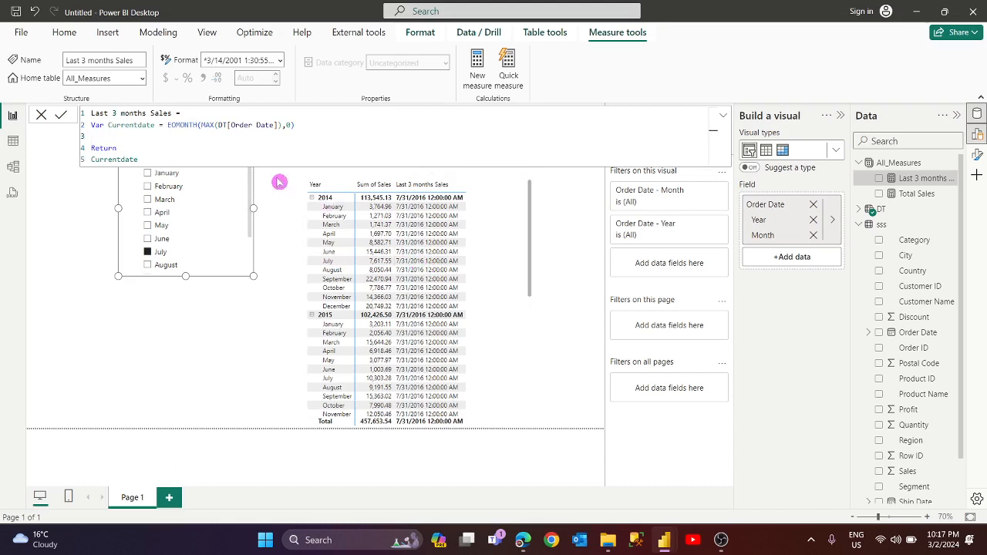
pyautogui.click(162, 253)
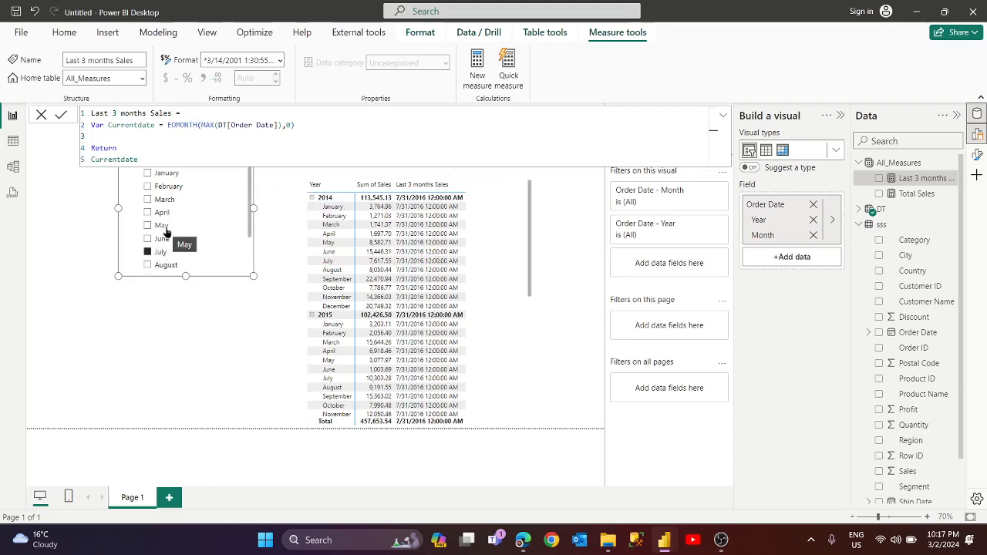
pyautogui.write('Var ')
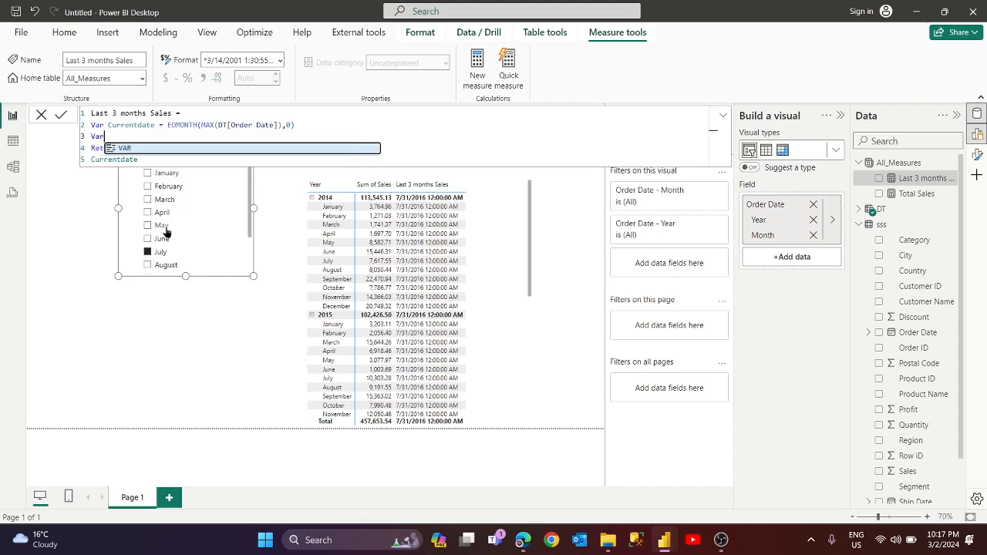
pyautogui.write('Previou')
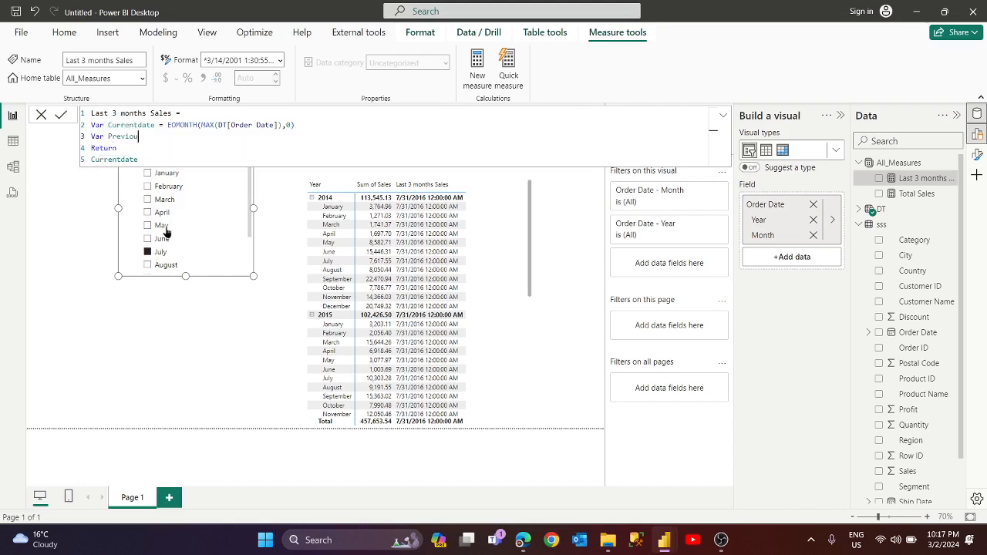
pyautogui.write('sdate =')
pyautogui.write('Eo')
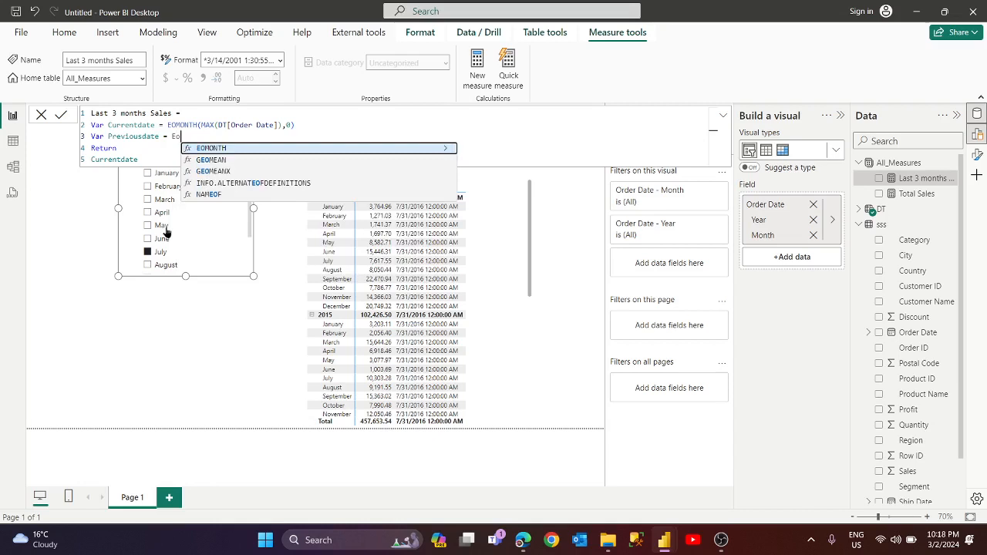
pyautogui.write('m')
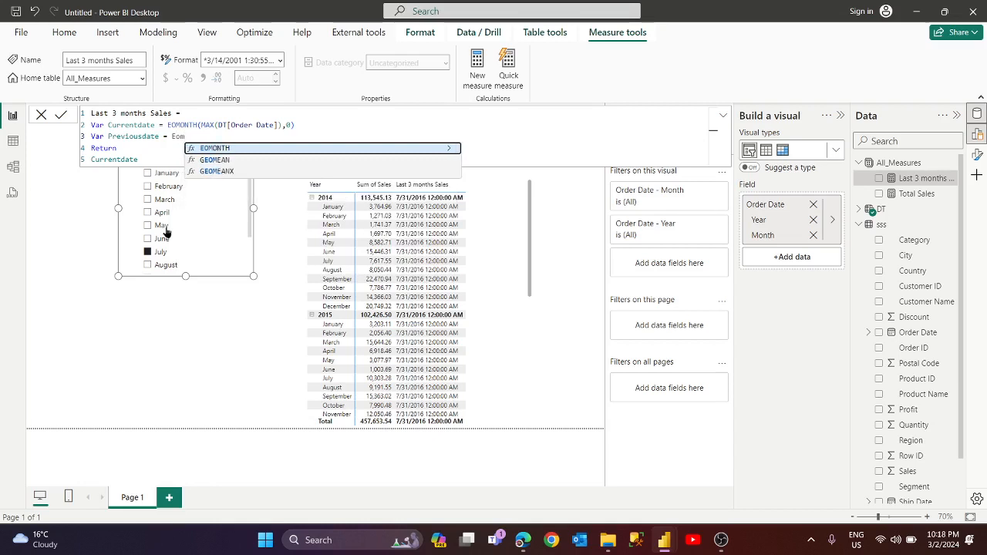
pyautogui.write('o')
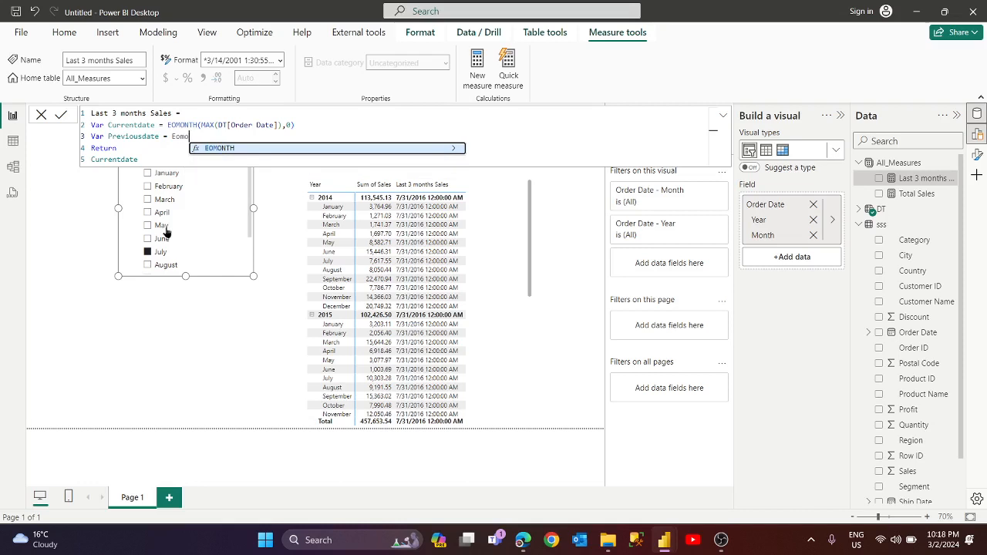
pyautogui.press('Tab')
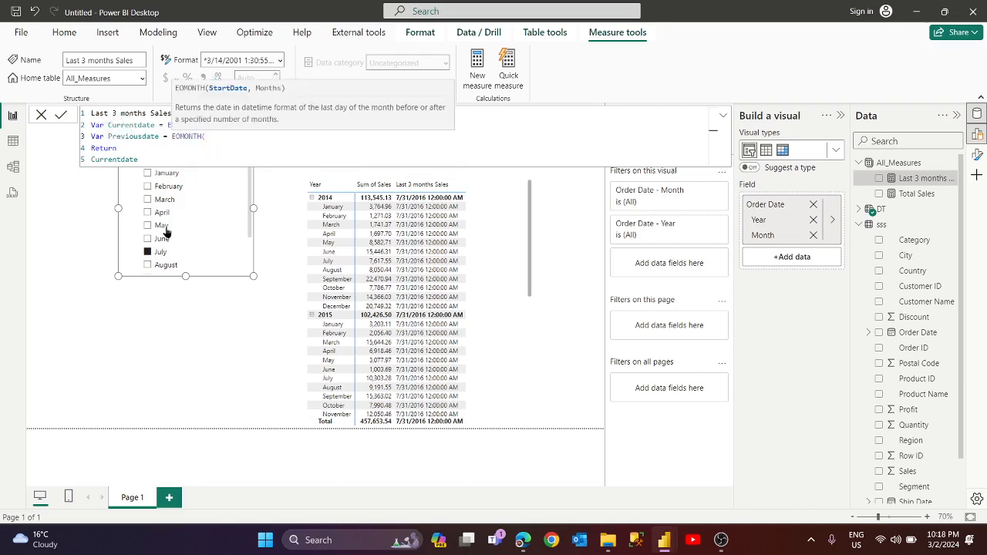
pyautogui.write('curren')
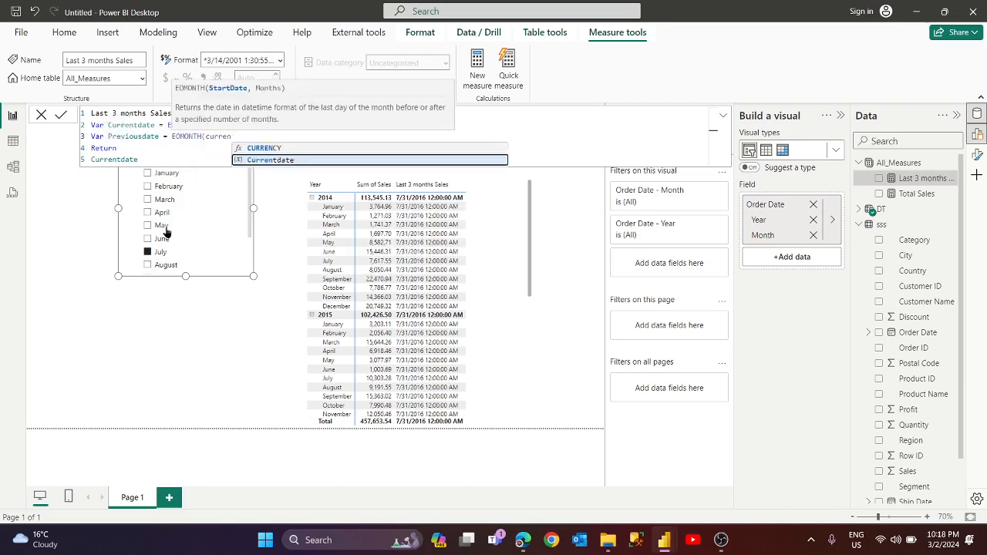
pyautogui.write('tdate')
pyautogui.press('Tab')
pyautogui.write(',')
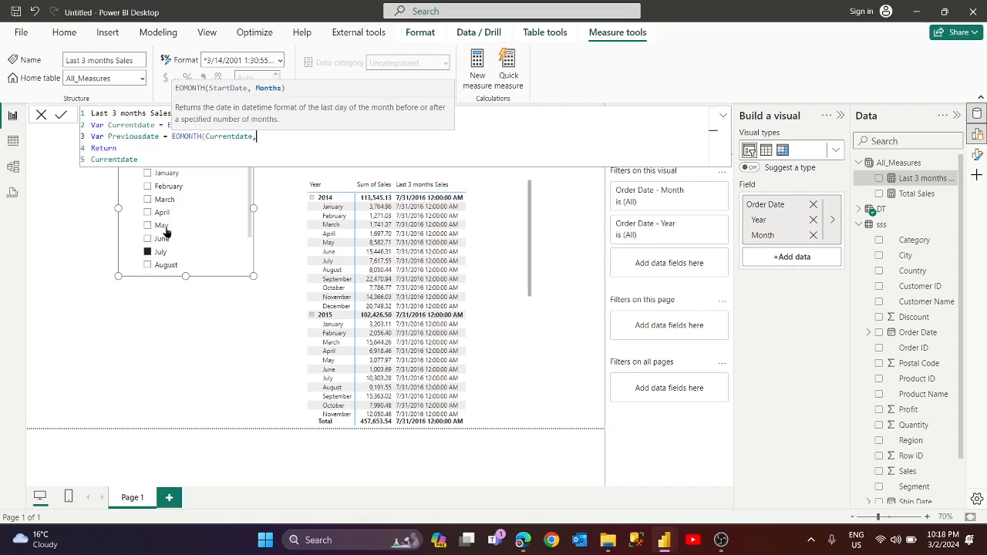
pyautogui.write('-3)')
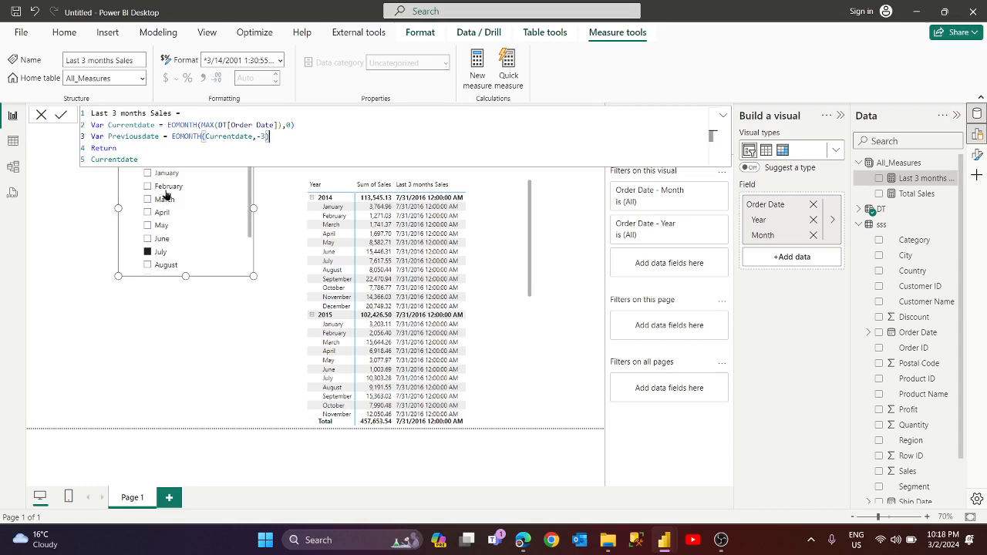
# Replace Currentdate with Previousdate as the value returned by the Last 3 months Sales measure.
pyautogui.click(153, 157)
pyautogui.press('BackSpace')
pyautogui.press('BackSpace')
pyautogui.press('BackSpace')
pyautogui.press('BackSpace')
pyautogui.press('BackSpace')
pyautogui.press('BackSpace')
pyautogui.press('BackSpace')
pyautogui.press('BackSpace')
pyautogui.press('BackSpace')
pyautogui.press('BackSpace')
pyautogui.press('BackSpace')
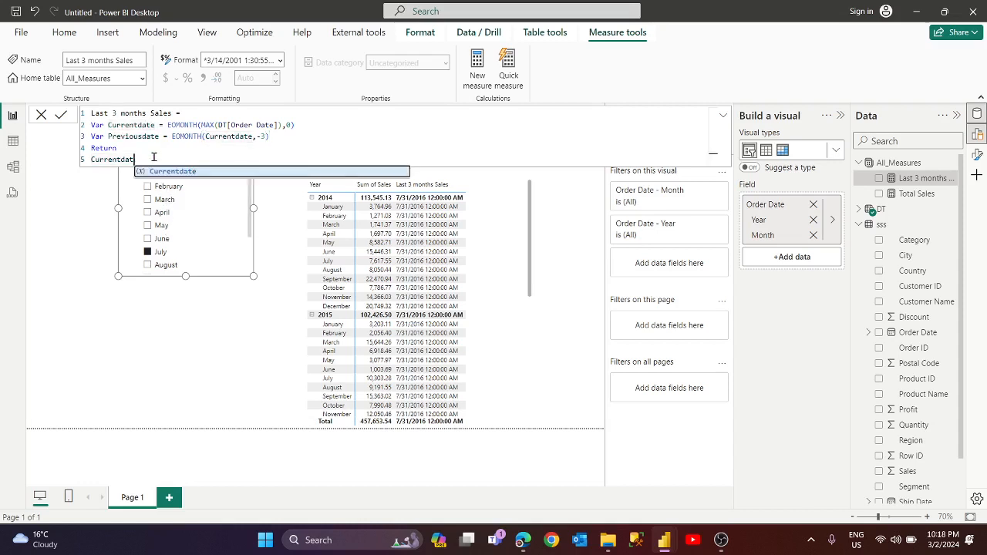
pyautogui.write('P')
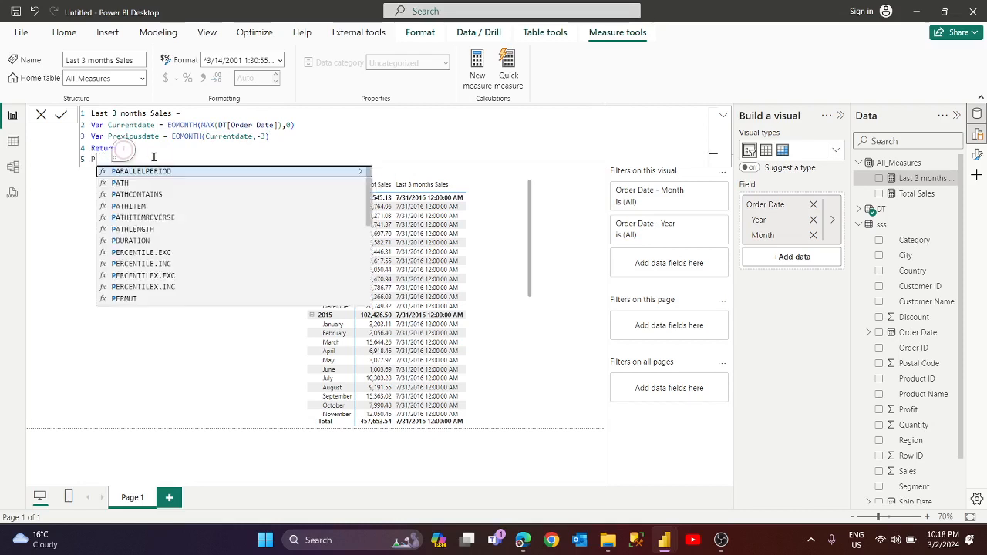
pyautogui.write('reviou')
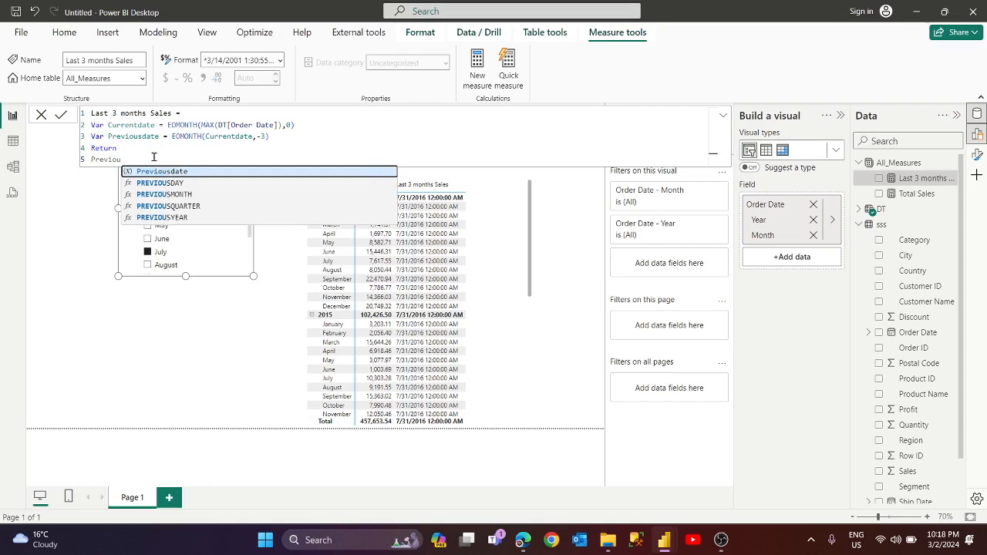
pyautogui.press('Tab')
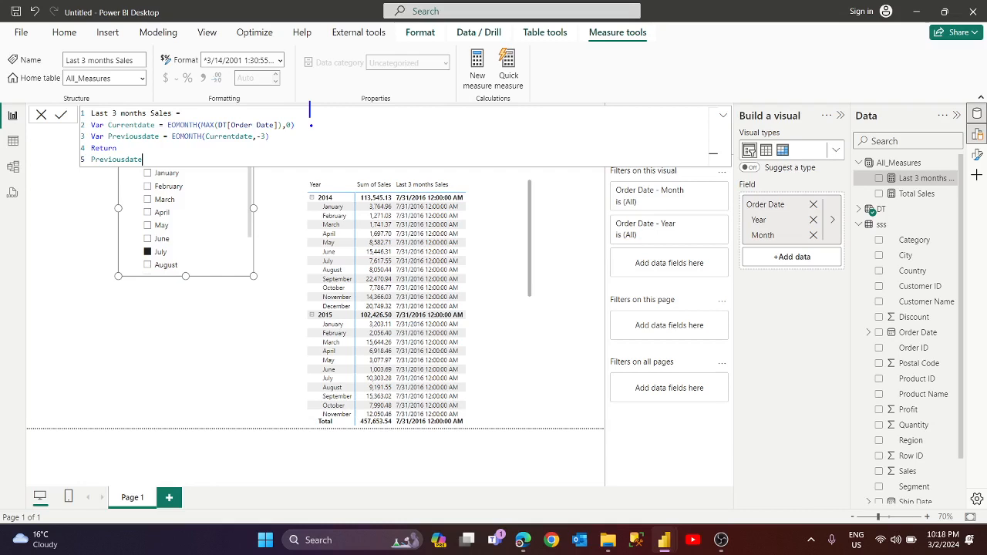
pyautogui.write('CD=31-July')
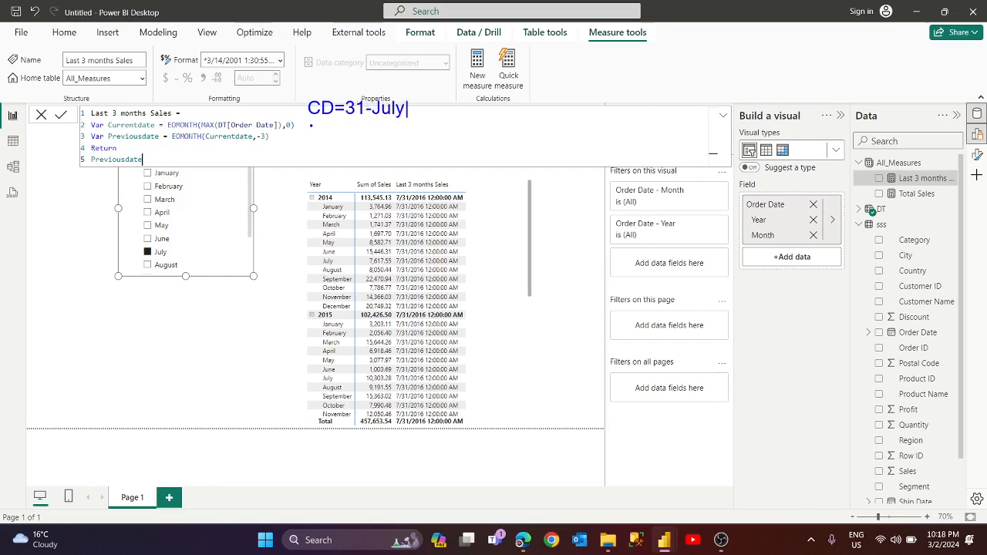
pyautogui.write('-2016')
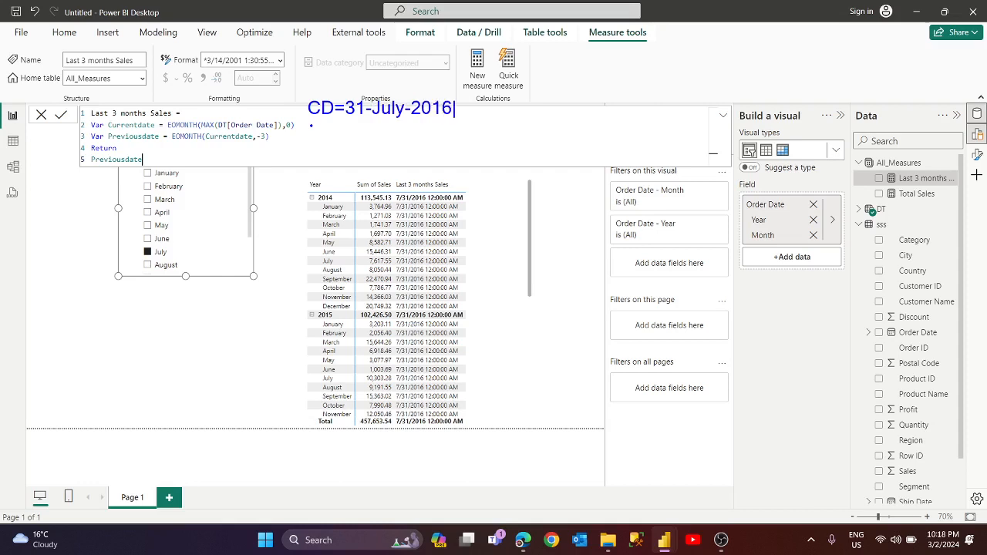
pyautogui.press('Return')
pyautogui.write('Previousdate ')
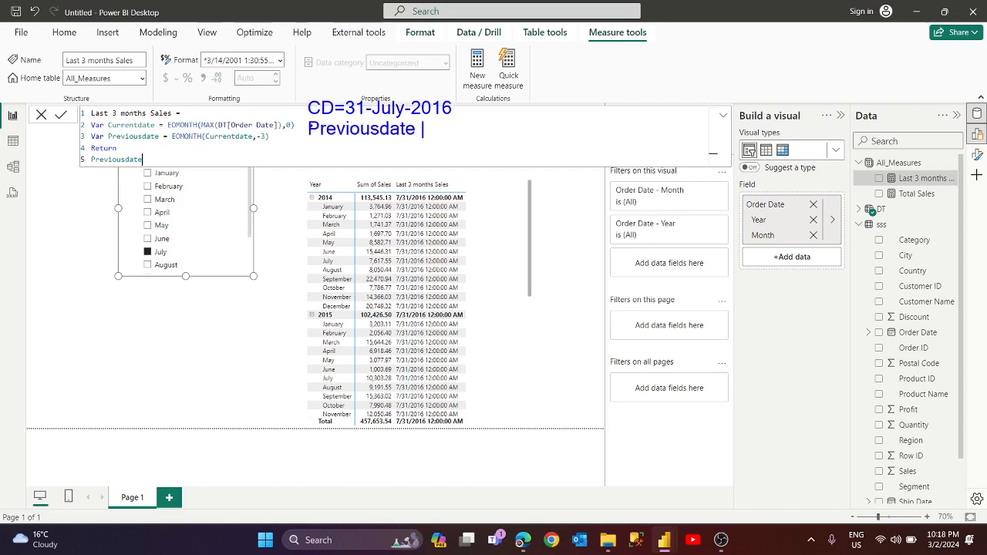
pyautogui.write('=')
pyautogui.write('30-')
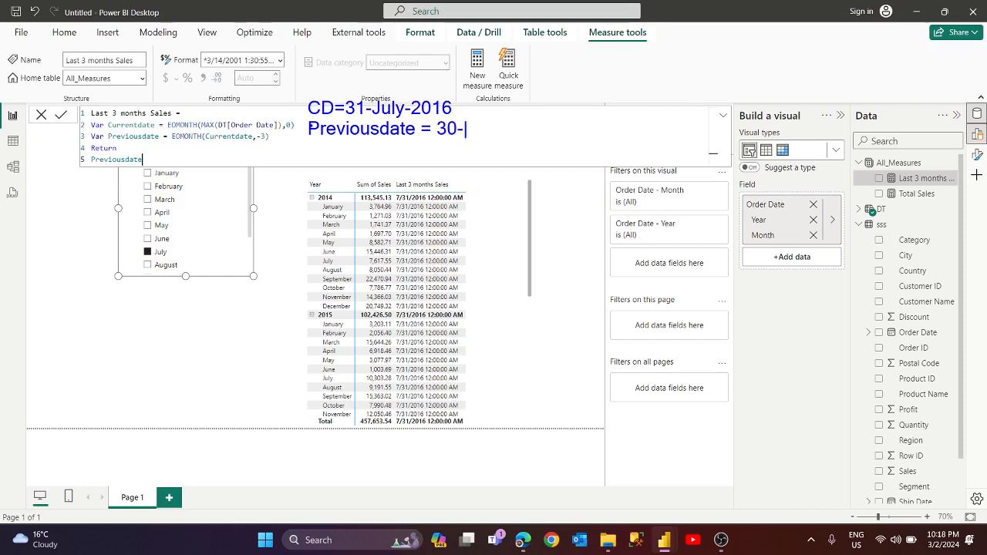
pyautogui.write('Apr-2016')
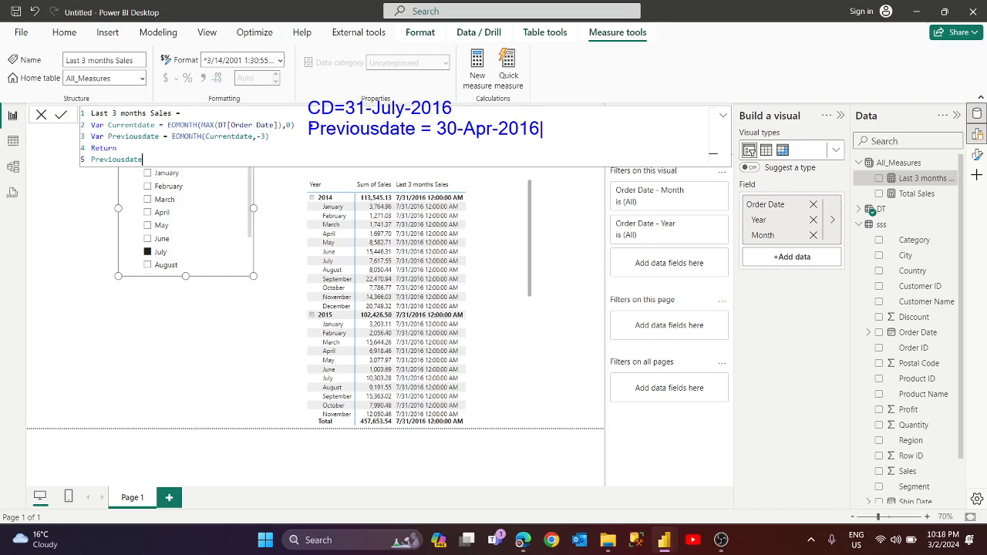
pyautogui.write('+1')
pyautogui.press('BackSpace')
pyautogui.press('BackSpace')
pyautogui.press('BackSpace')
pyautogui.press('BackSpace')
pyautogui.press('BackSpace')
pyautogui.press('BackSpace')
pyautogui.press('BackSpace')
pyautogui.press('BackSpace')
pyautogui.press('BackSpace')
pyautogui.press('BackSpace')
pyautogui.press('BackSpace')
pyautogui.press('BackSpace')
pyautogui.press('BackSpace')
pyautogui.press('Escape')
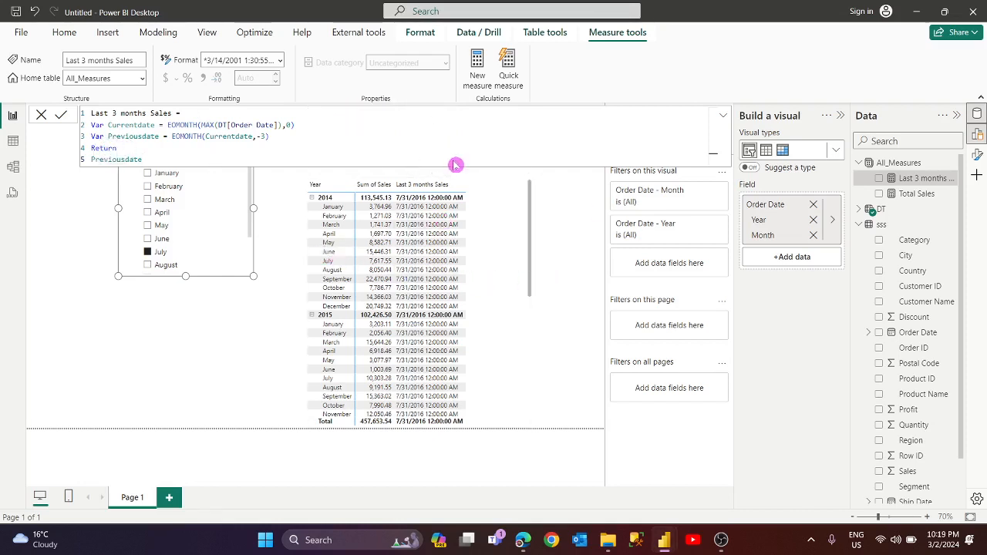
# Commit the edited Last 3 months Sales formula so the matrix recalculates.
pyautogui.click(771, 235)
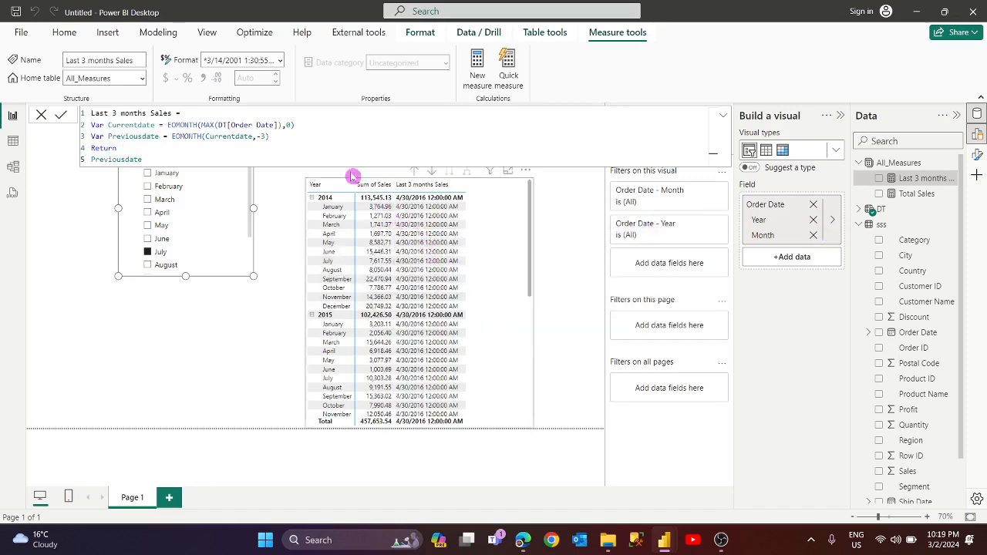
# Append +1 to the Previousdate expression in the Last 3 months Sales measure and commit the formula.
pyautogui.click(310, 141)
pyautogui.write('+1')
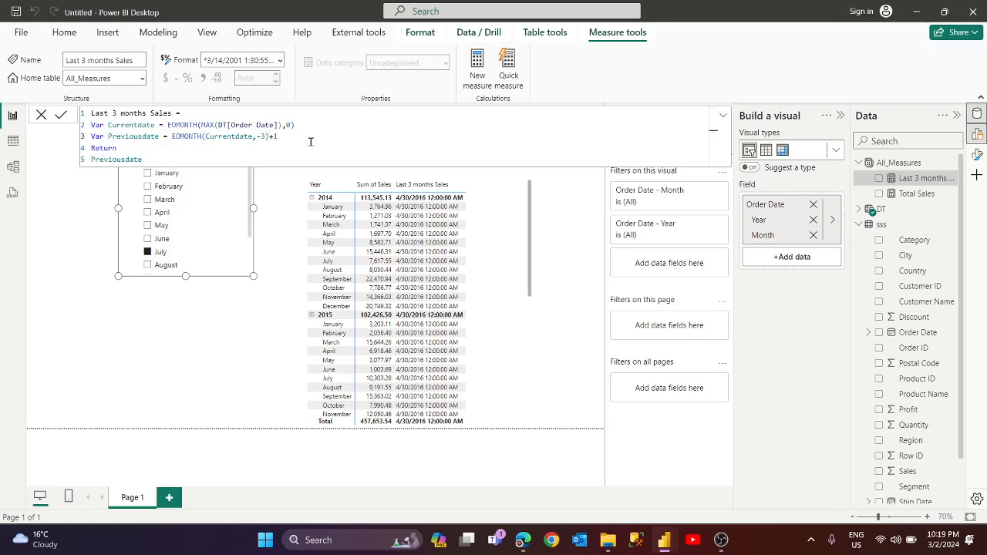
pyautogui.click(368, 178)
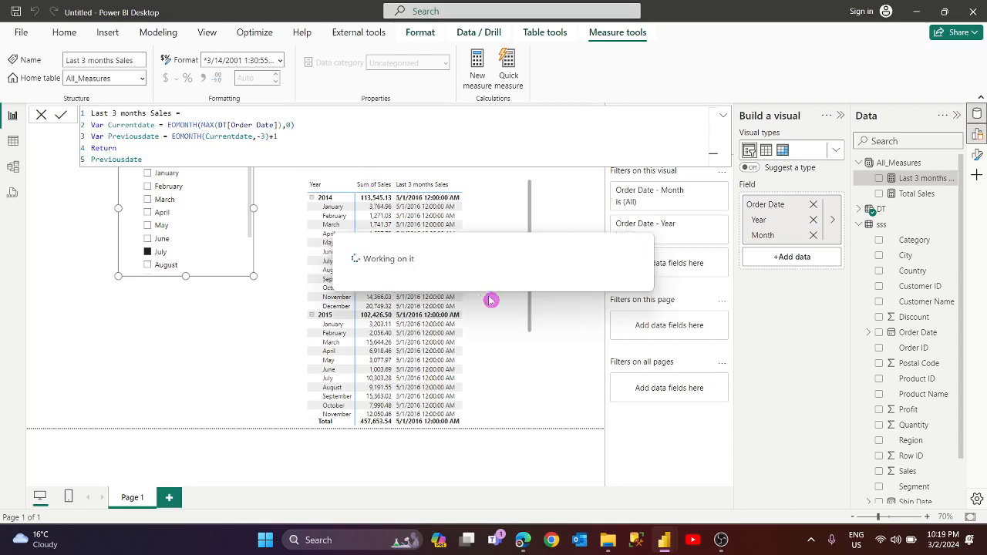
# Check the start date returned in the matrix by selecting June, May, April and then July 2016 in the slicer.
pyautogui.click(162, 239)
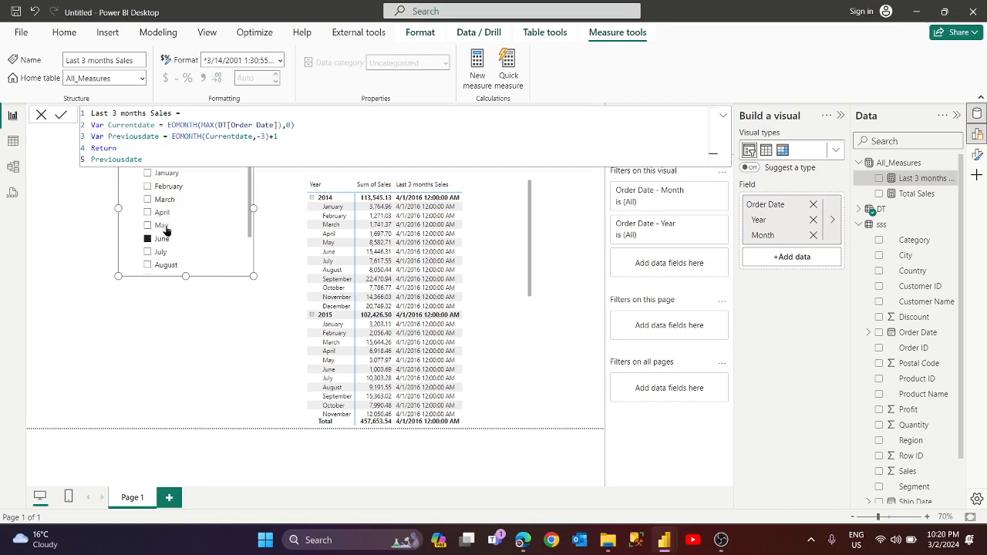
pyautogui.click(162, 227)
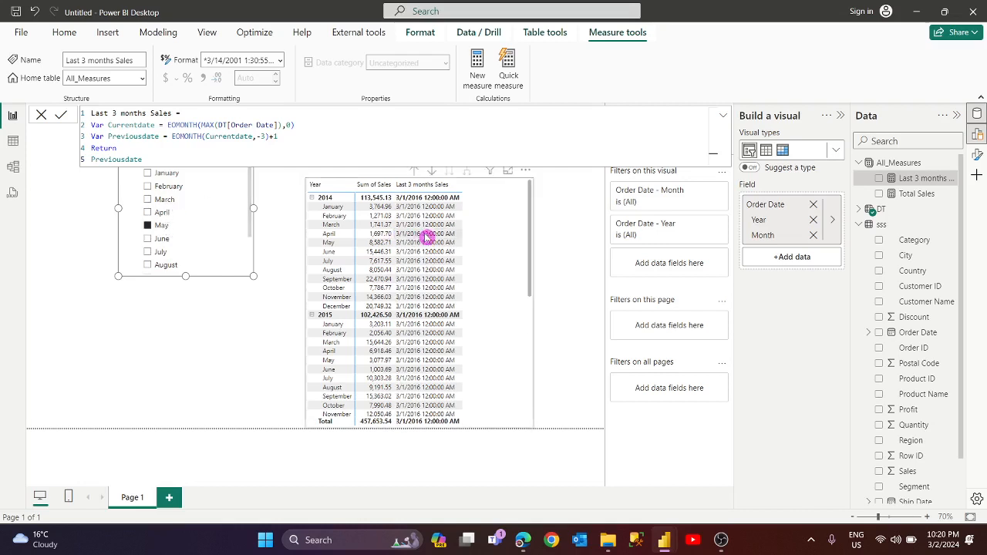
pyautogui.click(163, 213)
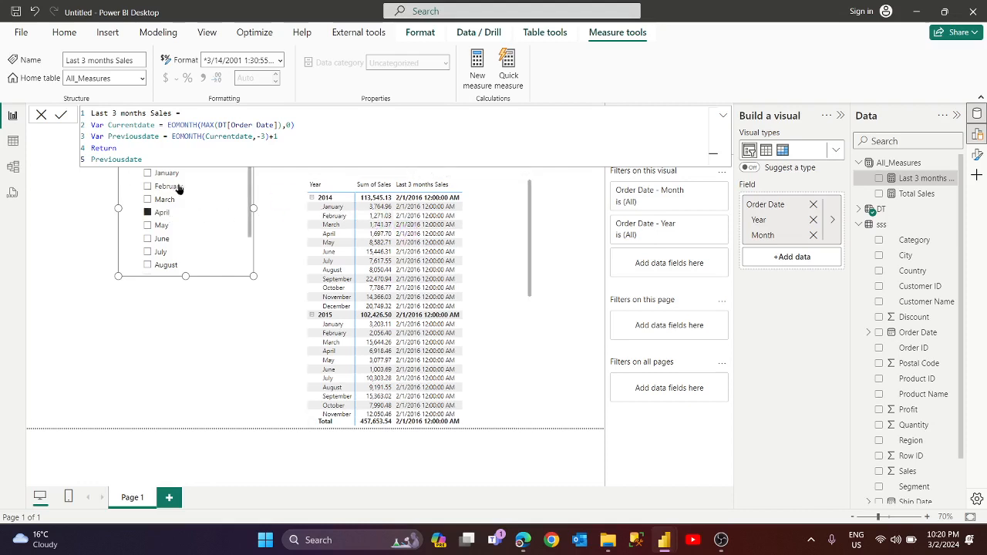
pyautogui.click(374, 223)
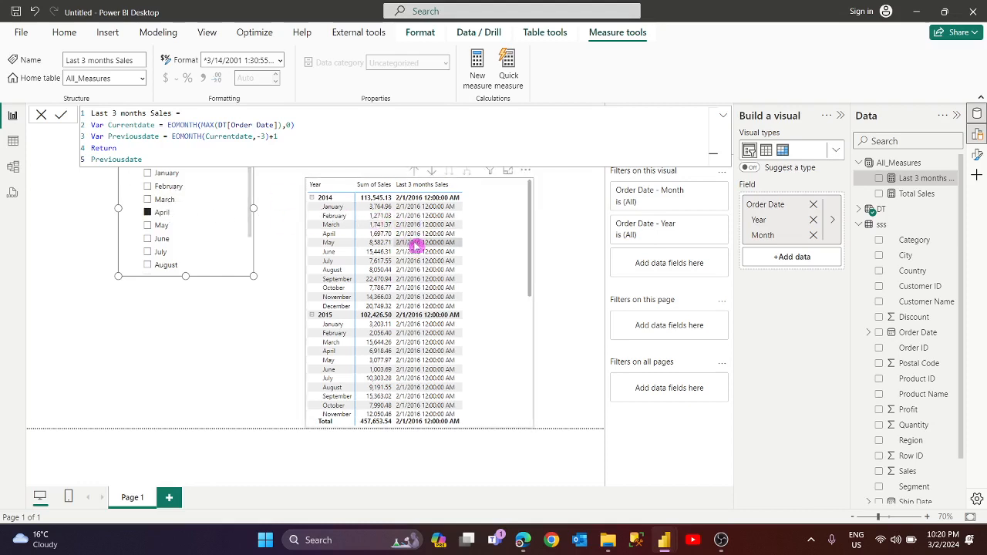
pyautogui.click(291, 229)
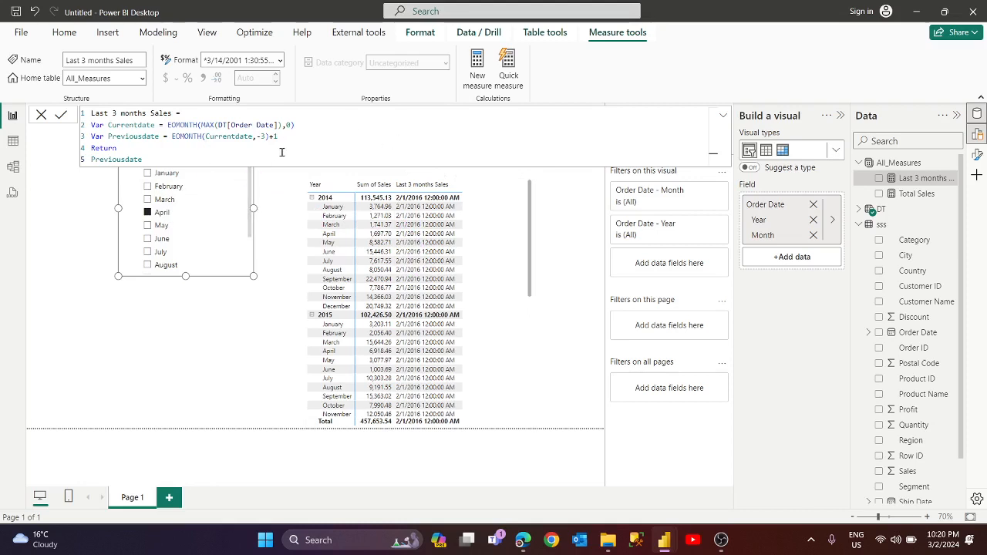
pyautogui.click(160, 252)
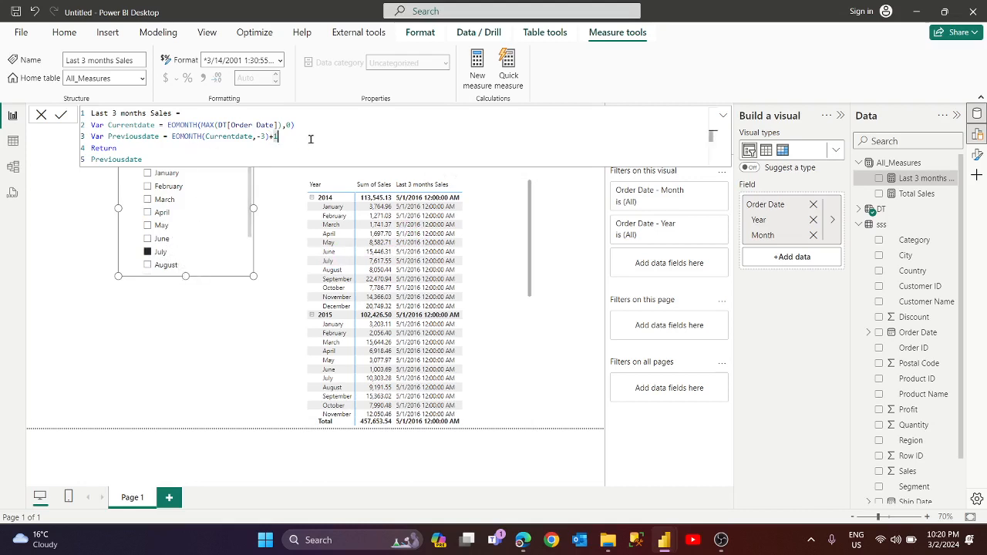
# Begin a variable Result below Previousdate with CALCULATE([Total Sales],FILTER( as its opening expression.
pyautogui.hotkey('shift', 'Return')
pyautogui.write('Va')
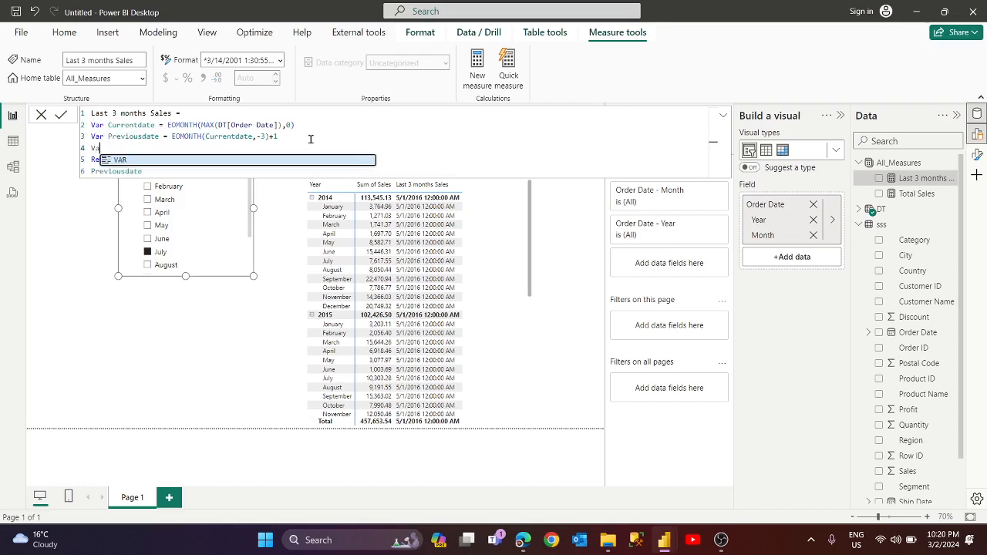
pyautogui.write('r Res')
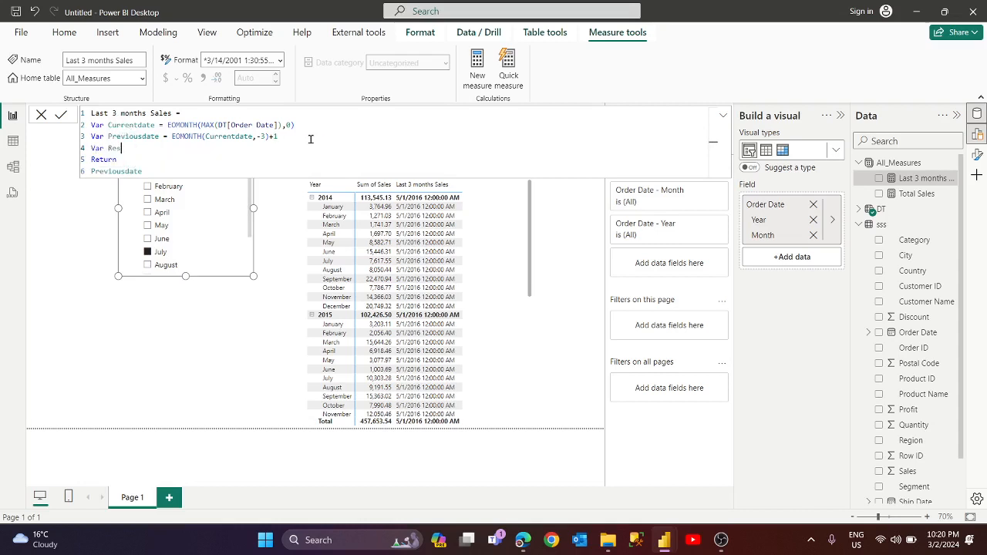
pyautogui.write('ult = cal')
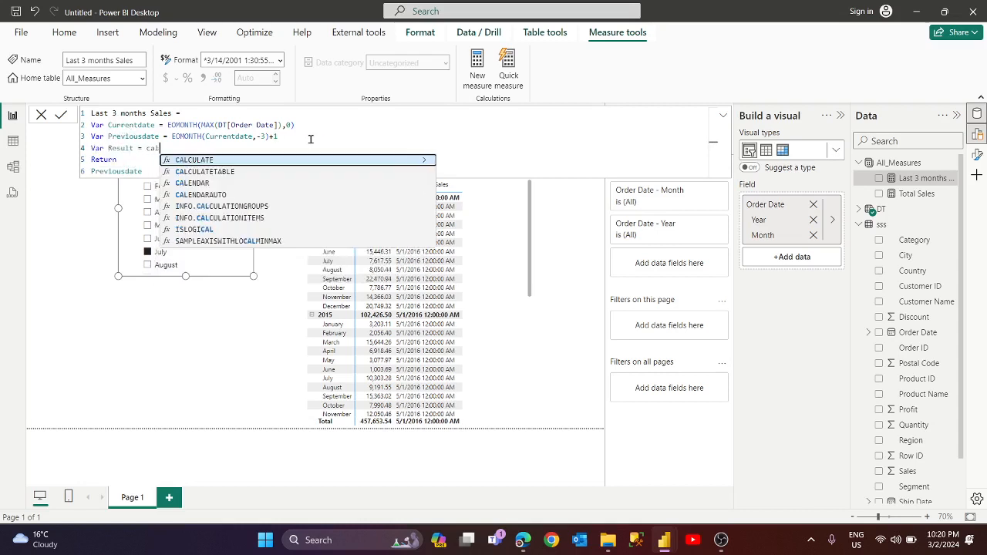
pyautogui.press('Tab')
pyautogui.write('[to')
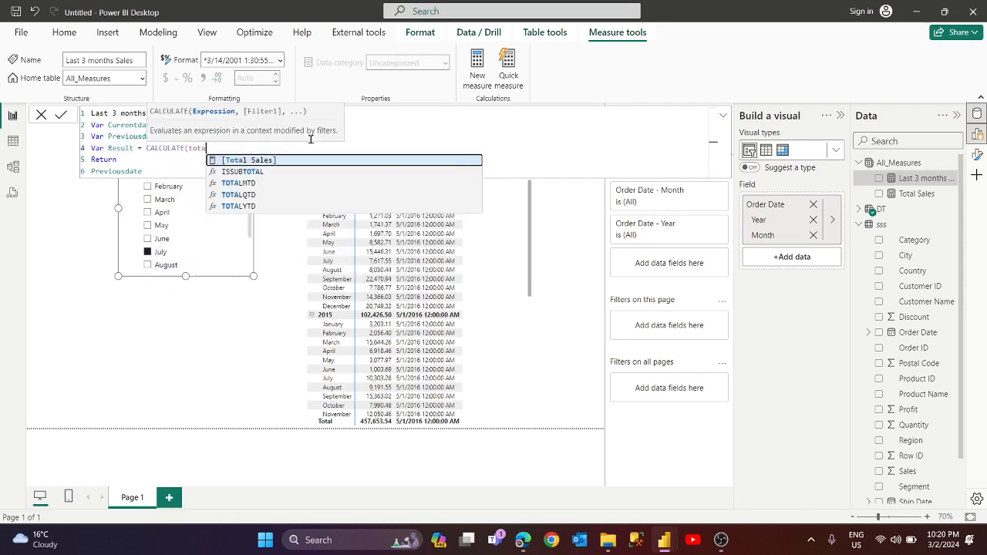
pyautogui.press('Tab')
pyautogui.write(',filte')
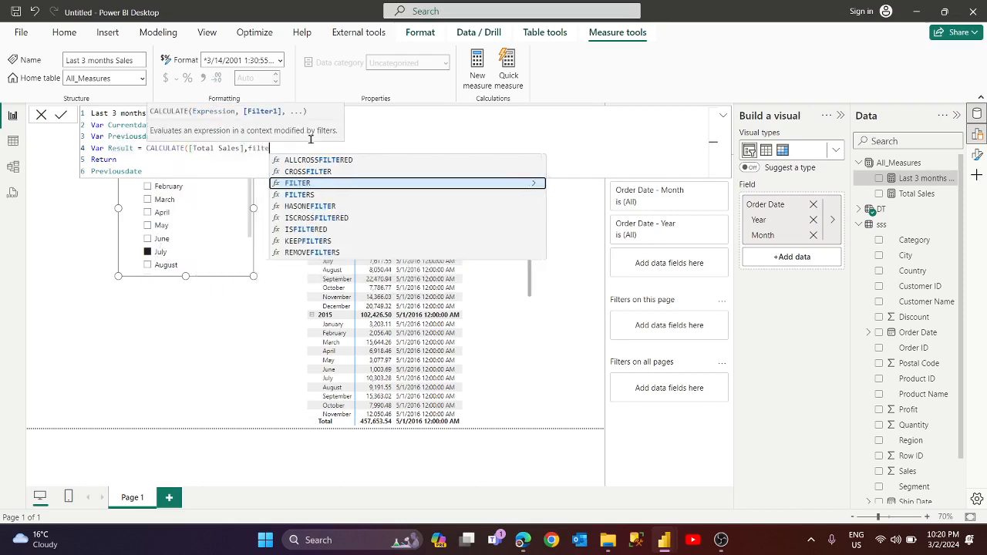
pyautogui.press('Tab')
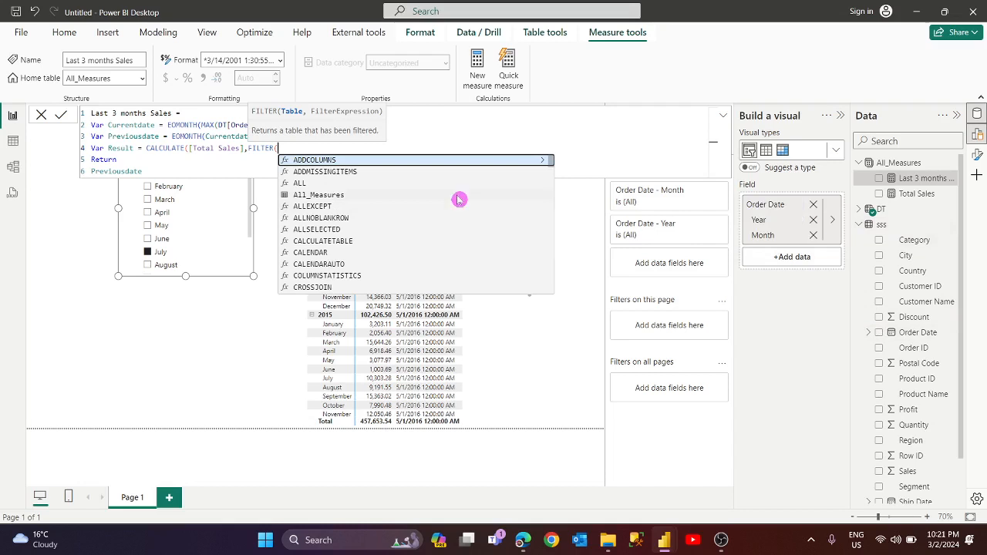
# Filter the sss table in the Result variable with the condition sss[Order Date].[Date]<=Currentdate.
pyautogui.write('sss,')
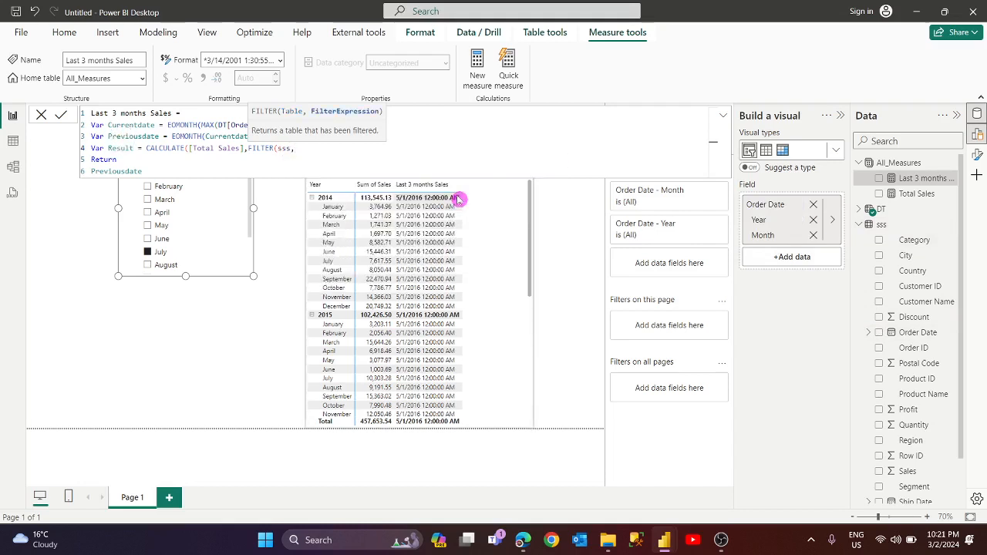
pyautogui.write('order')
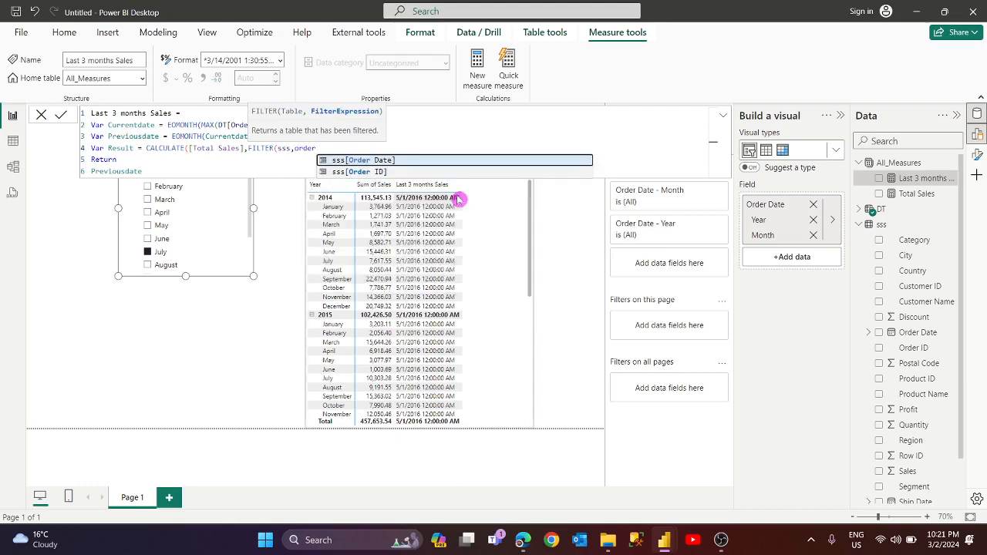
pyautogui.press('Tab')
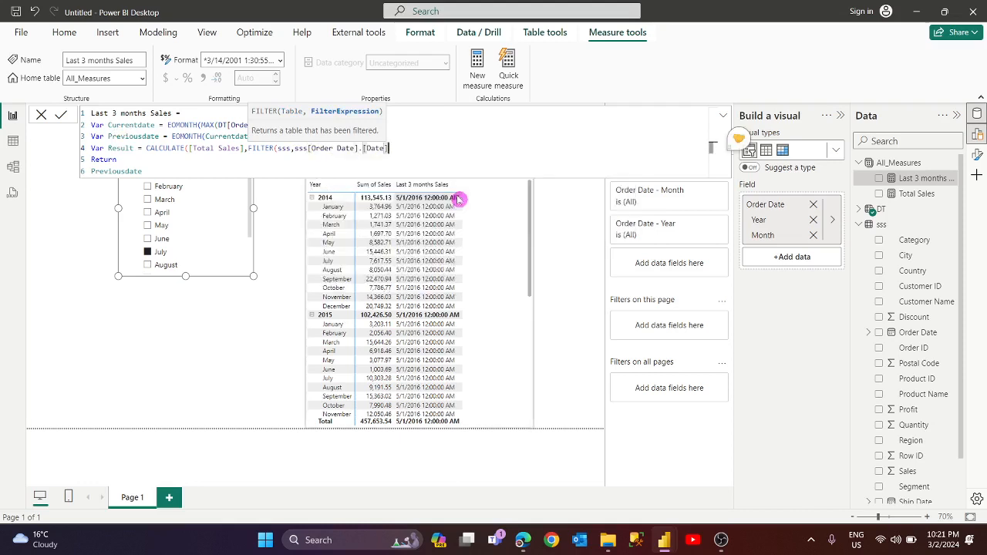
pyautogui.write('>=curren')
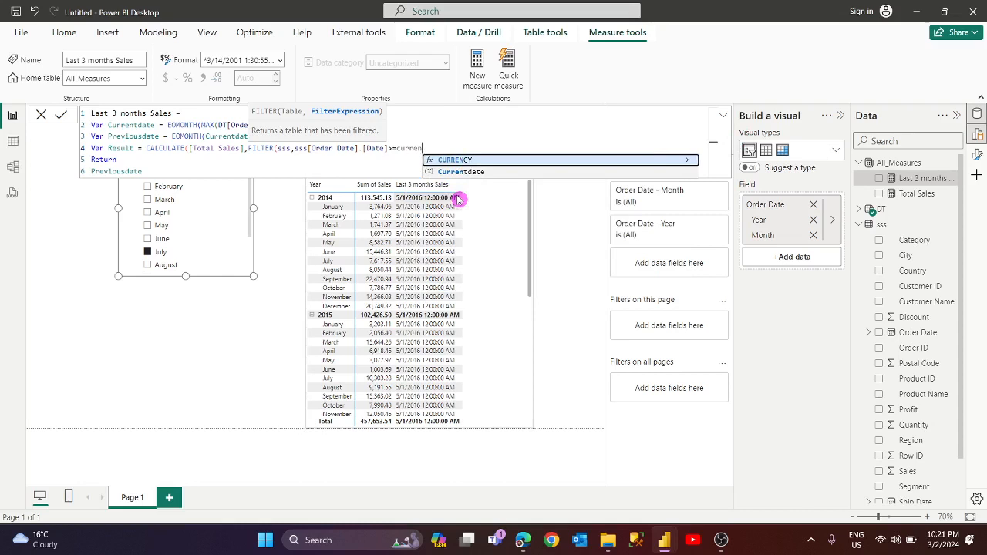
pyautogui.press('BackSpace')
pyautogui.press('BackSpace')
pyautogui.press('BackSpace')
pyautogui.press('BackSpace')
pyautogui.press('BackSpace')
pyautogui.press('BackSpace')
pyautogui.press('BackSpace')
pyautogui.press('BackSpace')
pyautogui.write('<')
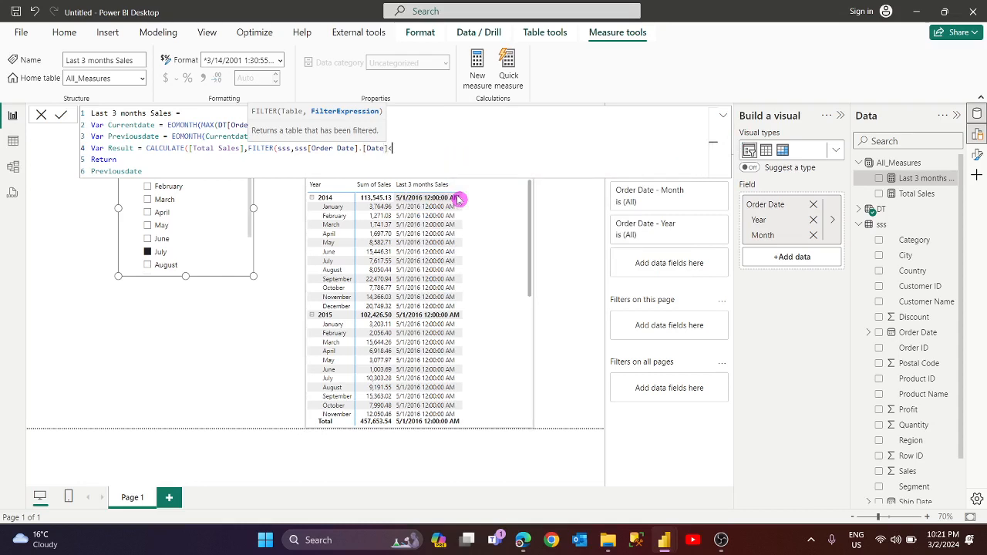
pyautogui.write('=currentdate')
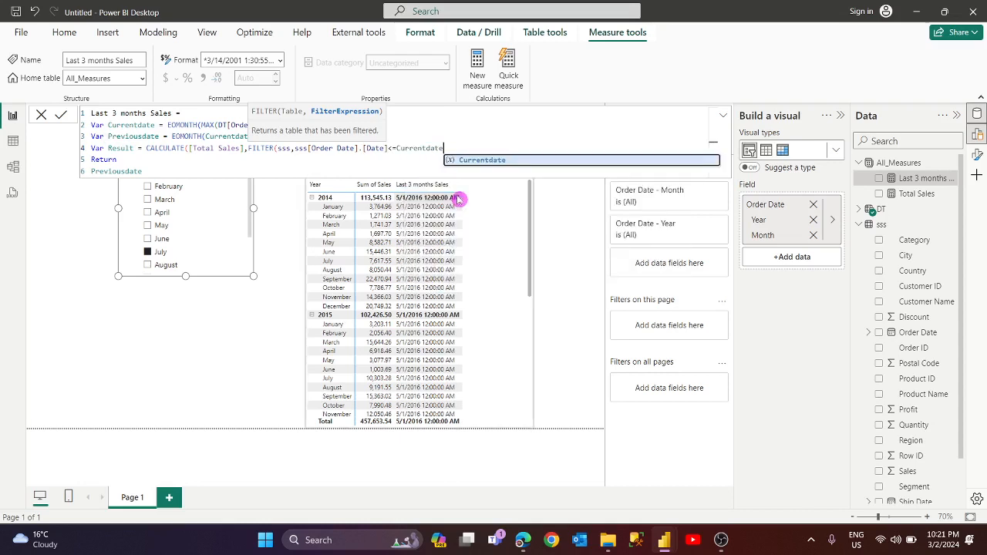
pyautogui.press('Tab')
# Add the second condition && sss[Order Date].[Date]>=Previousdate and close the FILTER function in the Result variable.
pyautogui.write('&& ')
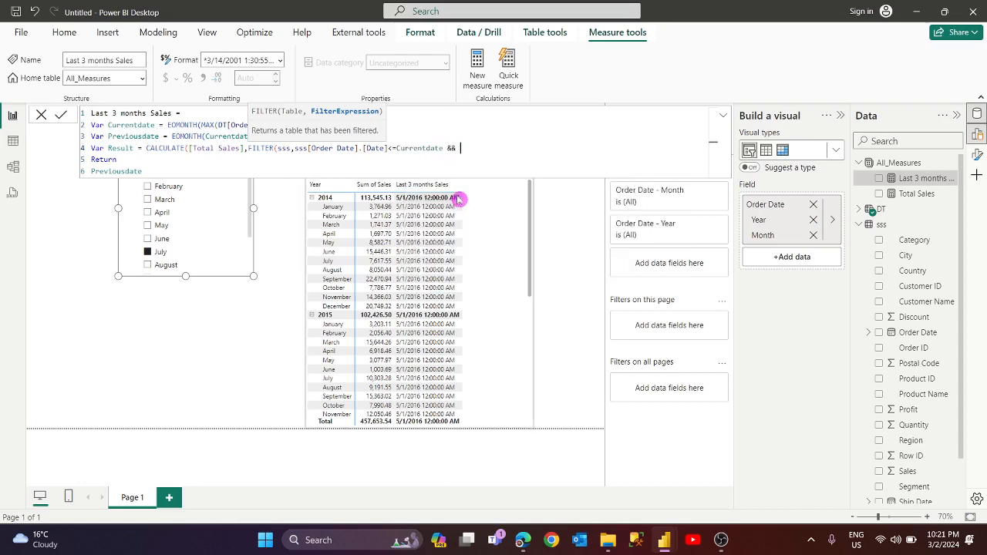
pyautogui.write('order')
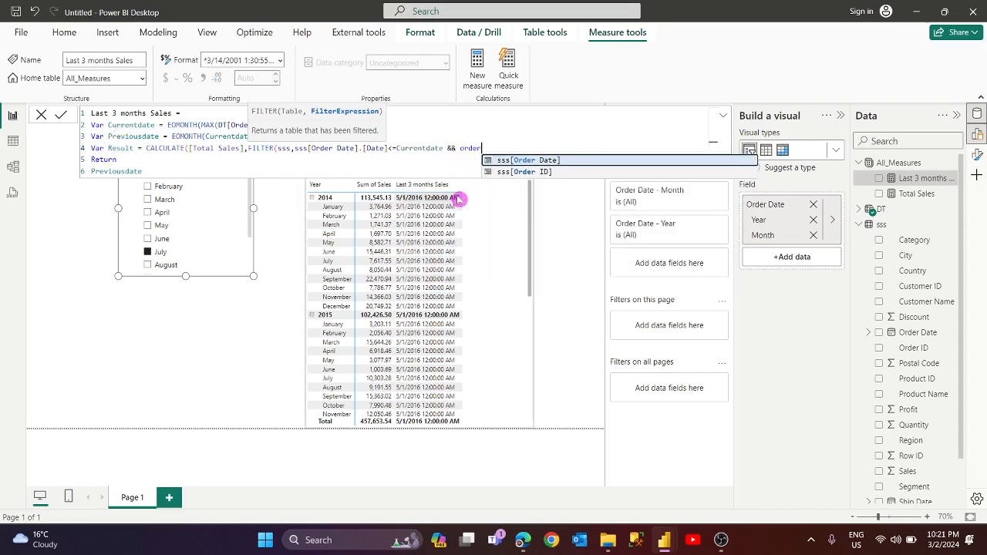
pyautogui.press('Tab')
pyautogui.write('.')
pyautogui.press('Tab')
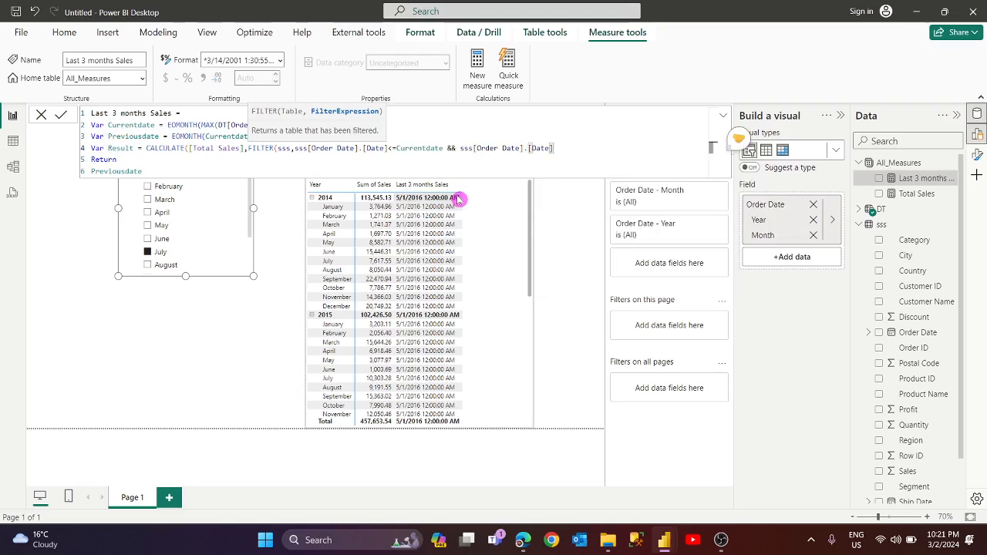
pyautogui.write('>=prev')
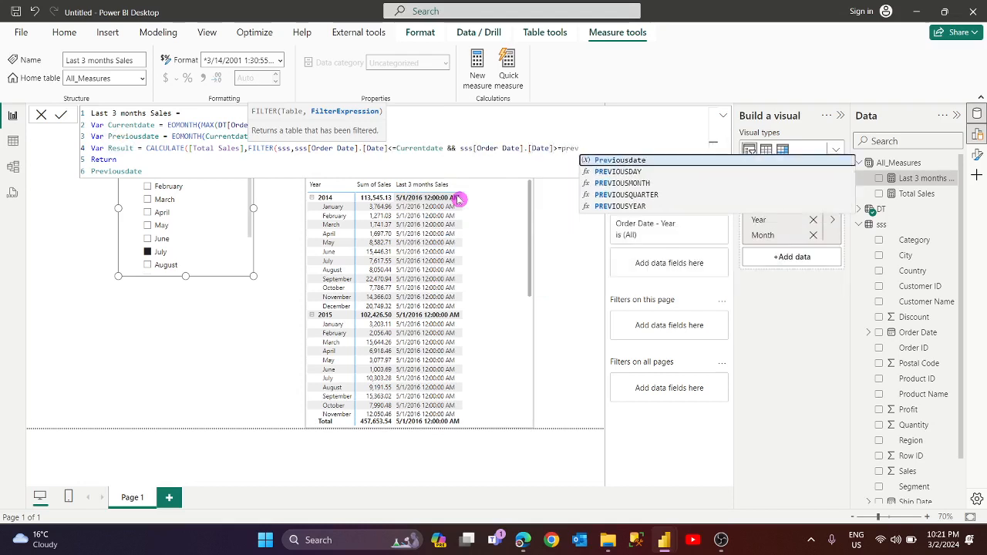
pyautogui.press('Tab')
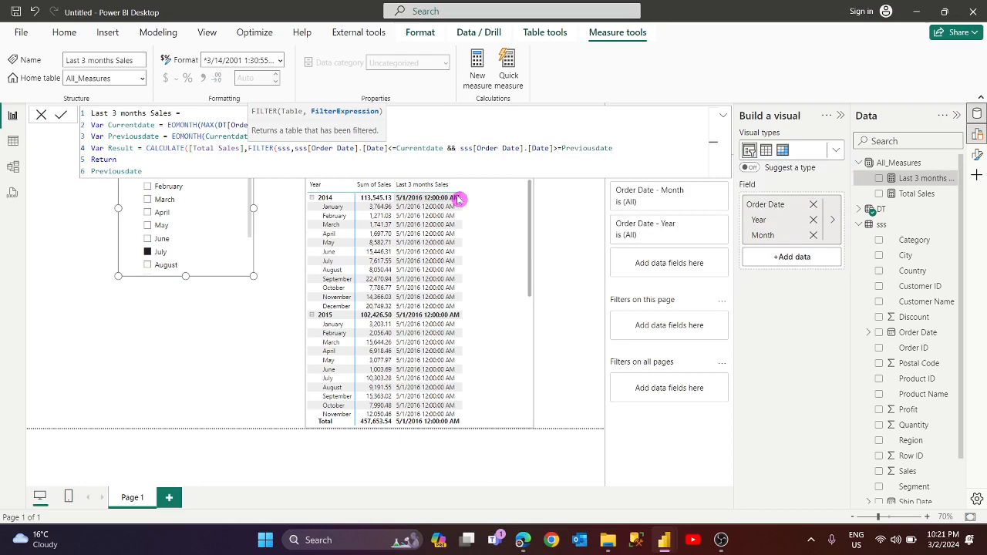
pyautogui.write(')')
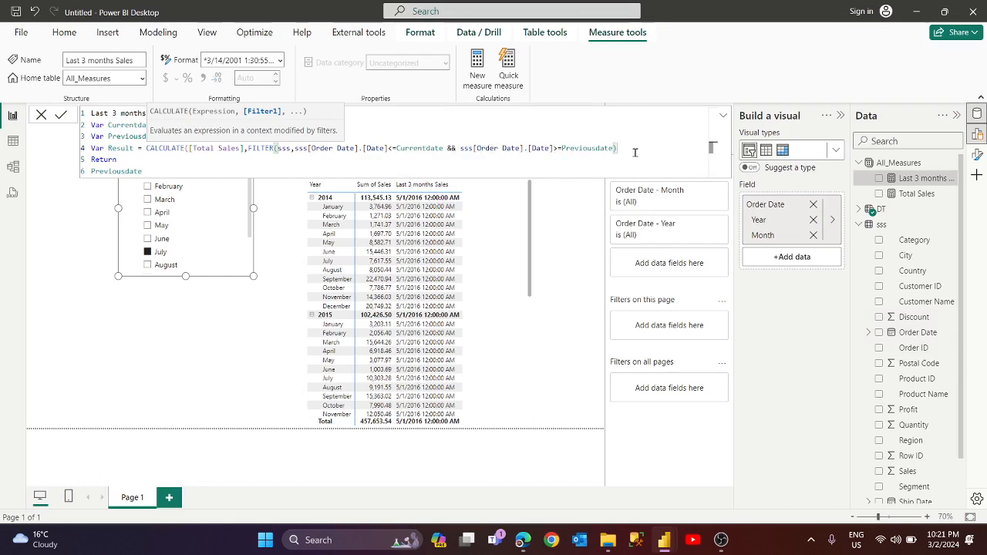
# Remove Previousdate from below Return and add the missing closing parenthesis of CALCULATE to the Result variable.
pyautogui.click(186, 174)
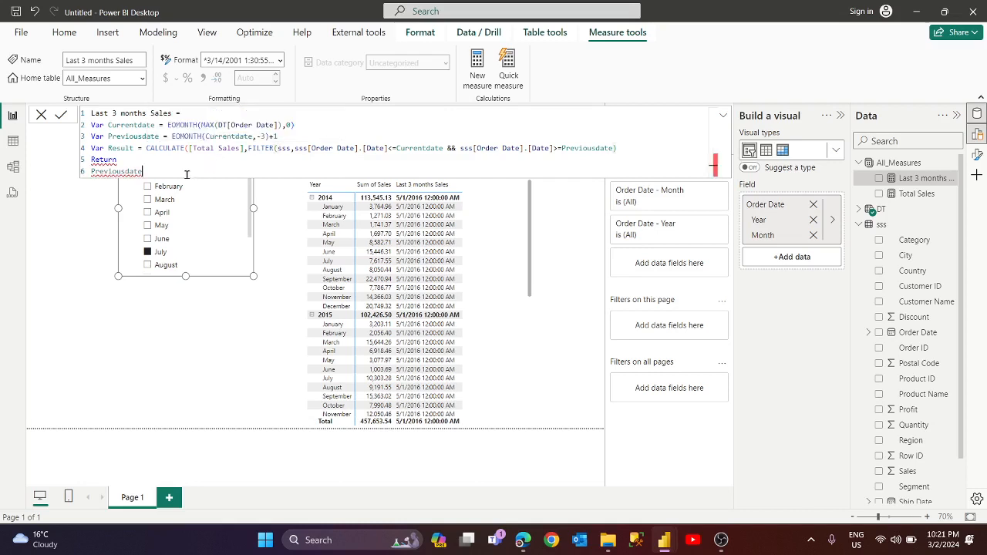
pyautogui.press('BackSpace')
pyautogui.press('BackSpace')
pyautogui.press('BackSpace')
pyautogui.press('BackSpace')
pyautogui.press('BackSpace')
pyautogui.press('BackSpace')
pyautogui.press('BackSpace')
pyautogui.press('BackSpace')
pyautogui.write('Res')
pyautogui.press('BackSpace')
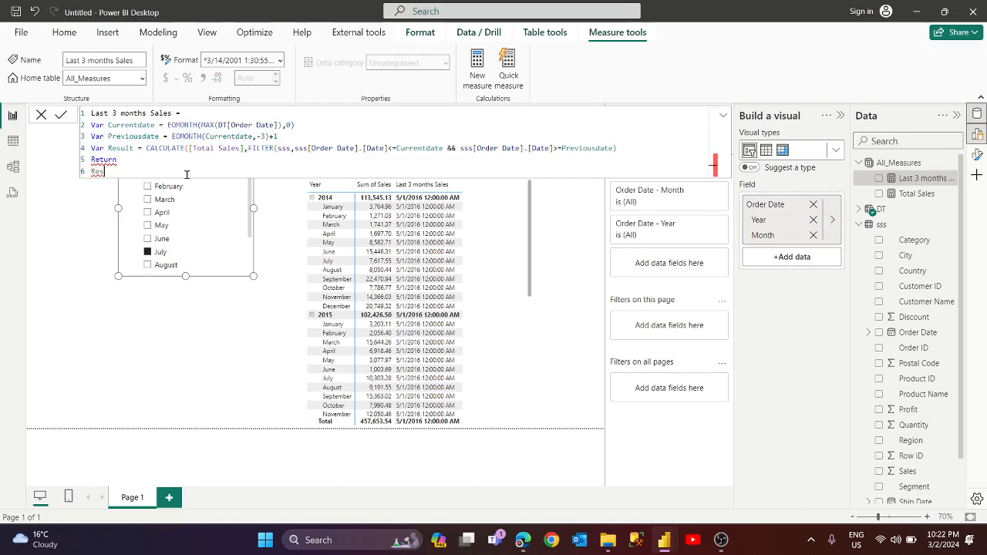
pyautogui.press('BackSpace')
pyautogui.press('BackSpace')
pyautogui.click(632, 147)
pyautogui.write(')')
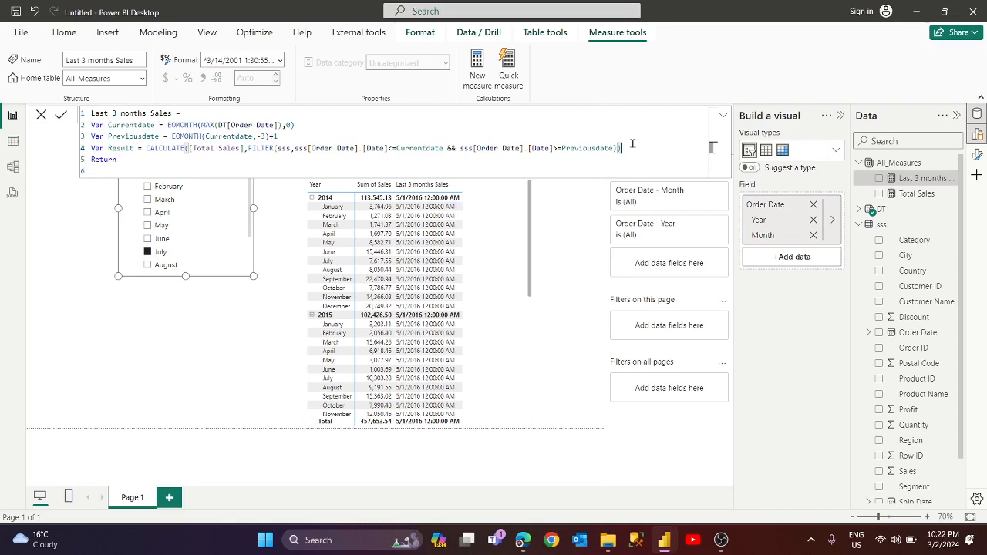
# Return Result from the Last 3 months Sales measure and commit the formula.
pyautogui.click(242, 171)
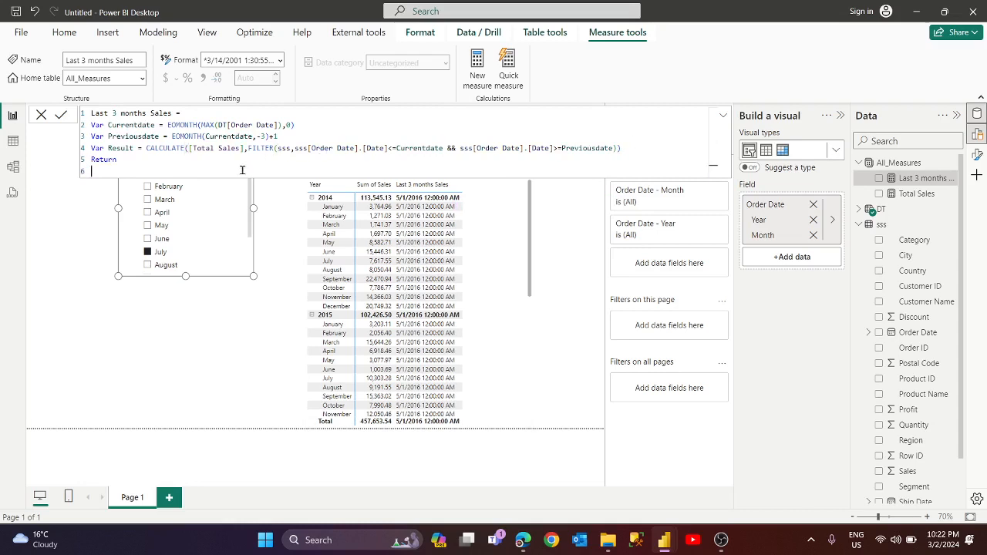
pyautogui.write('Result')
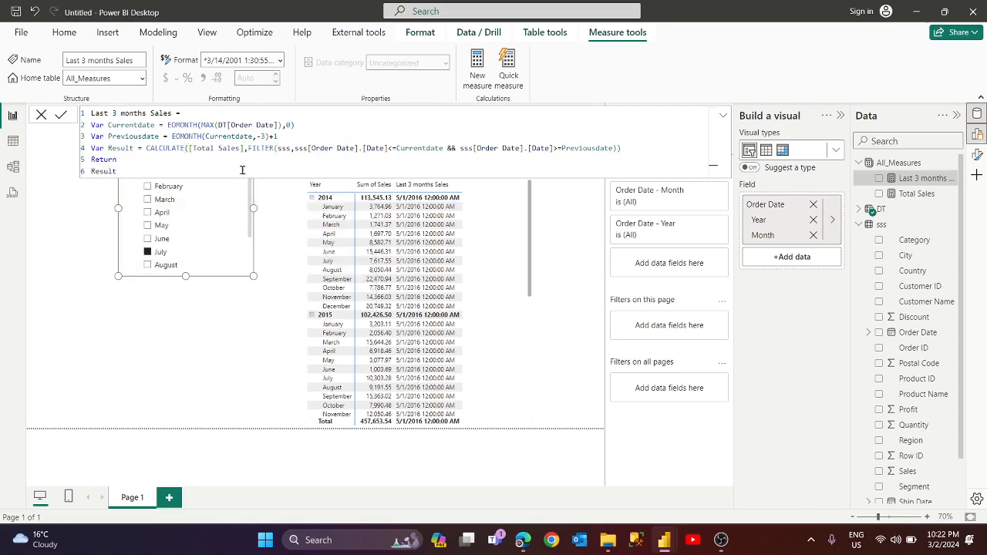
pyautogui.click(245, 171)
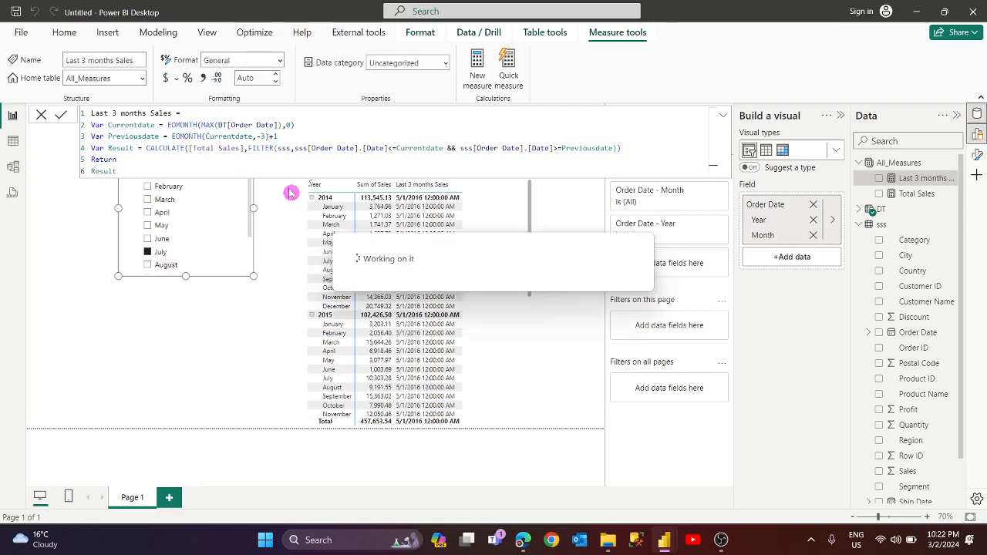
# Examine the matrix down to the 2016 months to check the Last 3 months Sales values for July.
pyautogui.click(414, 274)
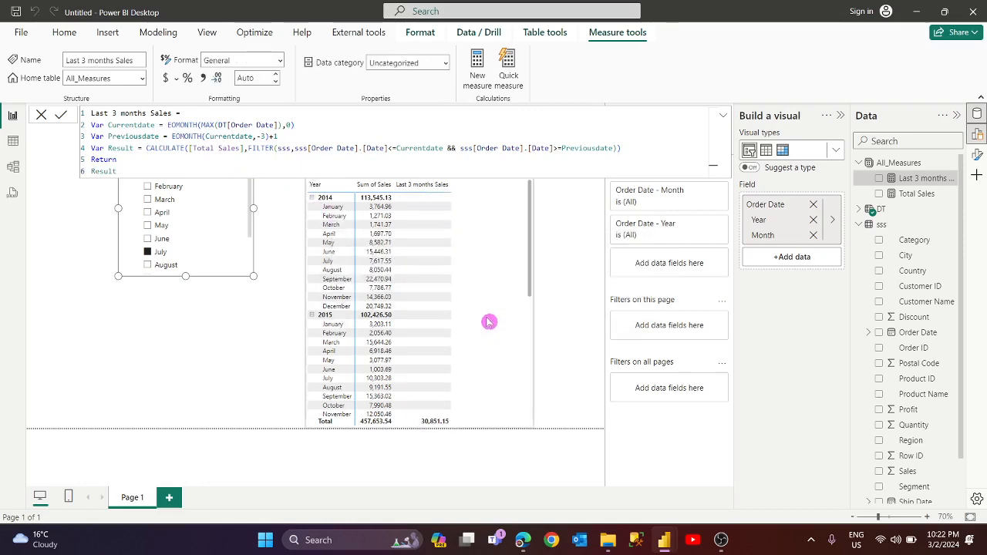
pyautogui.scroll(-2, 491, 322)
pyautogui.scroll(-5, 491, 322)
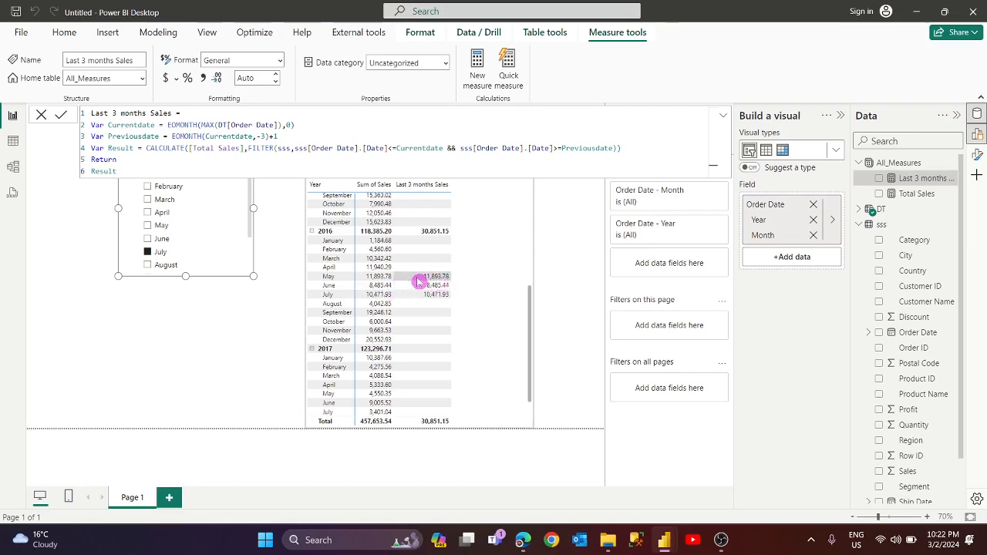
pyautogui.scroll(6, 438, 272)
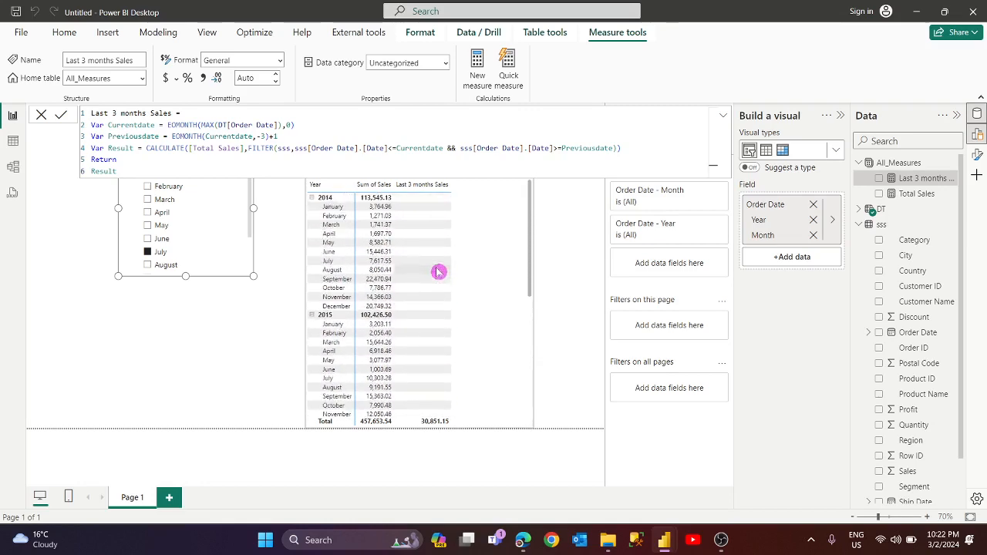
# Remove Sum of Sales from the matrix and convert the matrix into a clustered column chart.
pyautogui.scroll(-6, 438, 272)
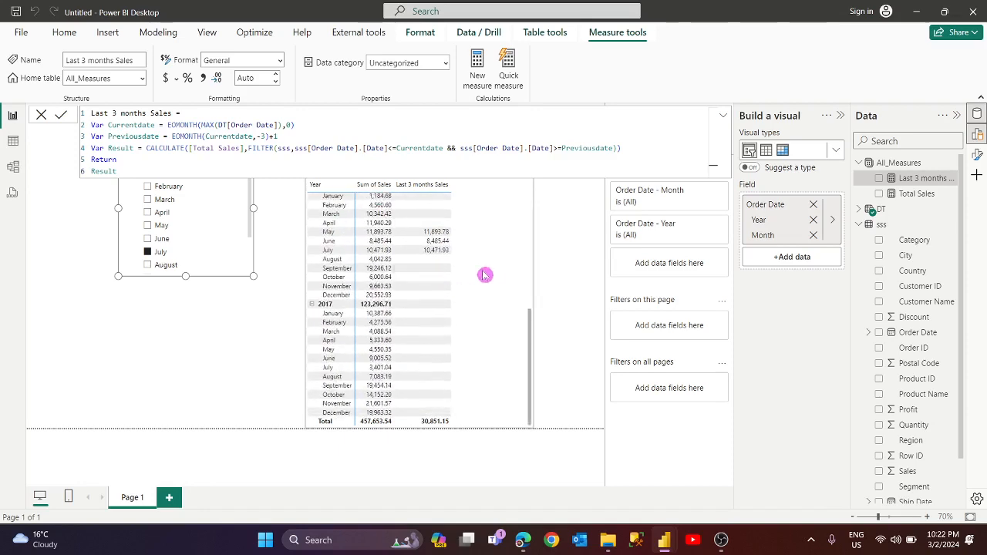
pyautogui.click(509, 275)
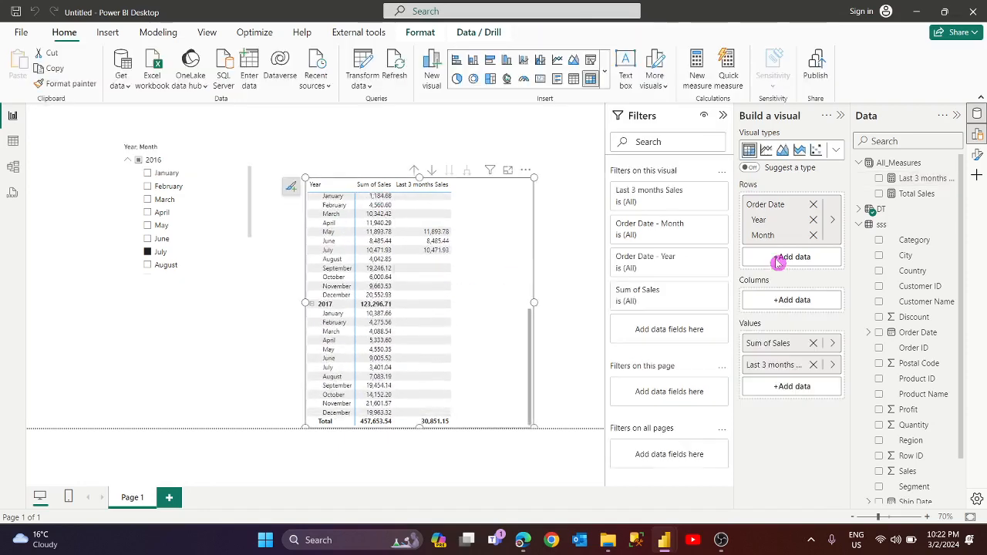
pyautogui.click(813, 343)
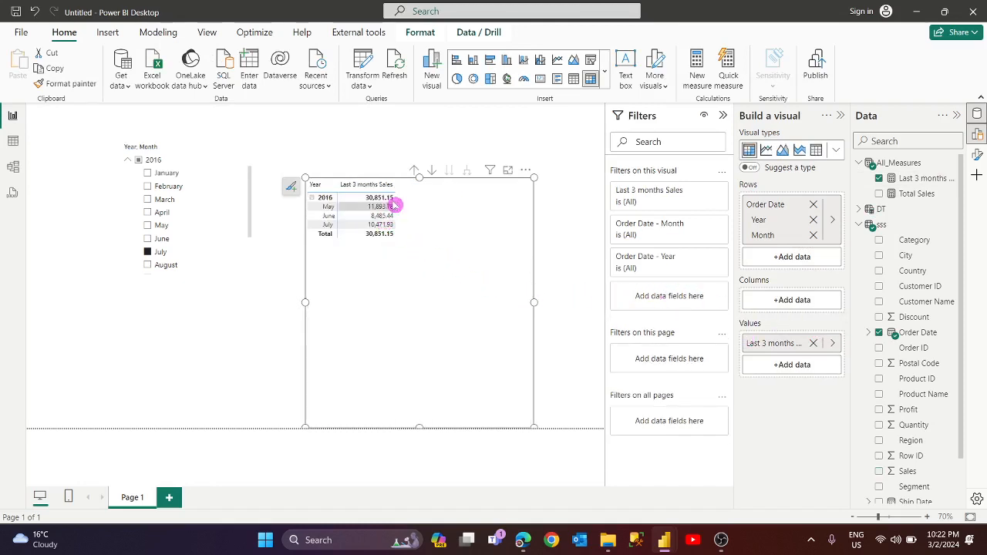
pyautogui.click(506, 60)
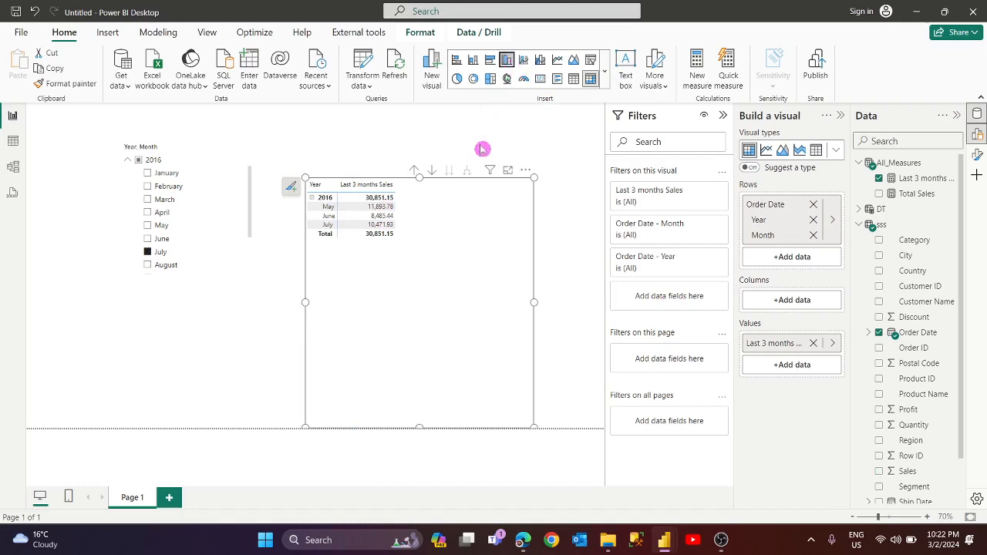
# Resize the Last 3 months Sales column chart, widening it on both sides and lowering its top edge.
pyautogui.moveTo(534, 303); pyautogui.dragTo(603, 302)
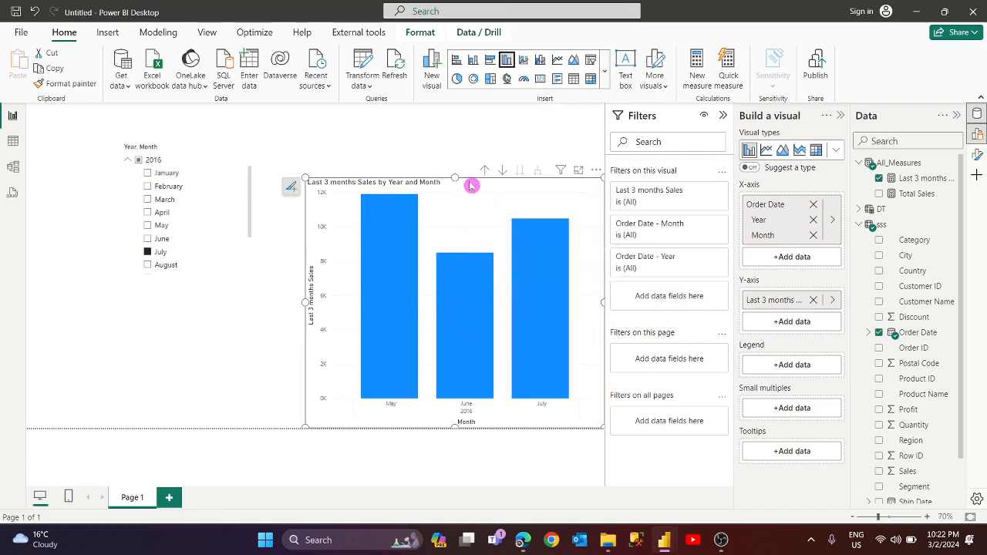
pyautogui.moveTo(455, 178); pyautogui.dragTo(472, 210)
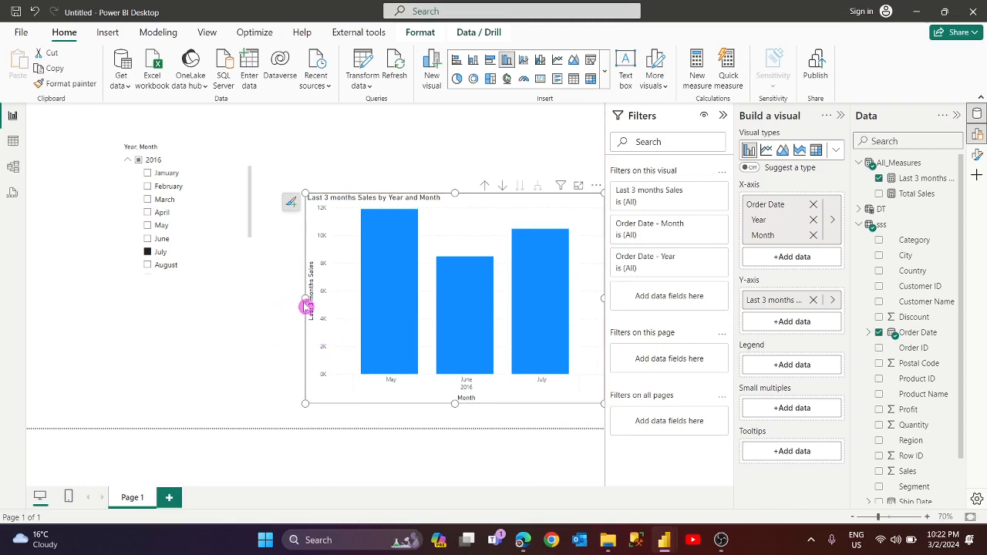
pyautogui.moveTo(305, 300); pyautogui.dragTo(293, 302)
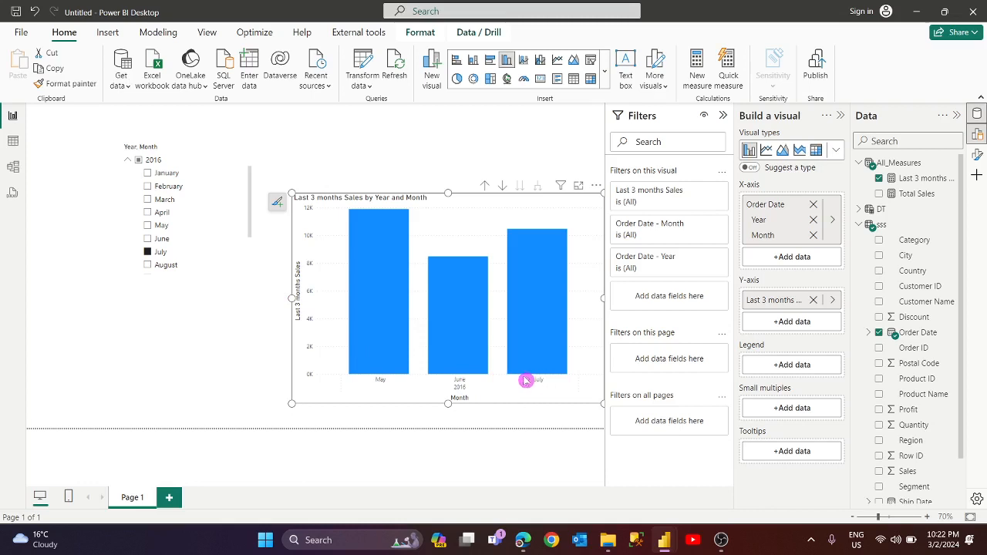
pyautogui.moveTo(546, 341)
# Create a new measure in All_Measures from a copy of the Last 3 months Sales formula.
pyautogui.click(857, 176)
pyautogui.hotkey('ctrl', 'a')
pyautogui.hotkey('ctrl', 'c')
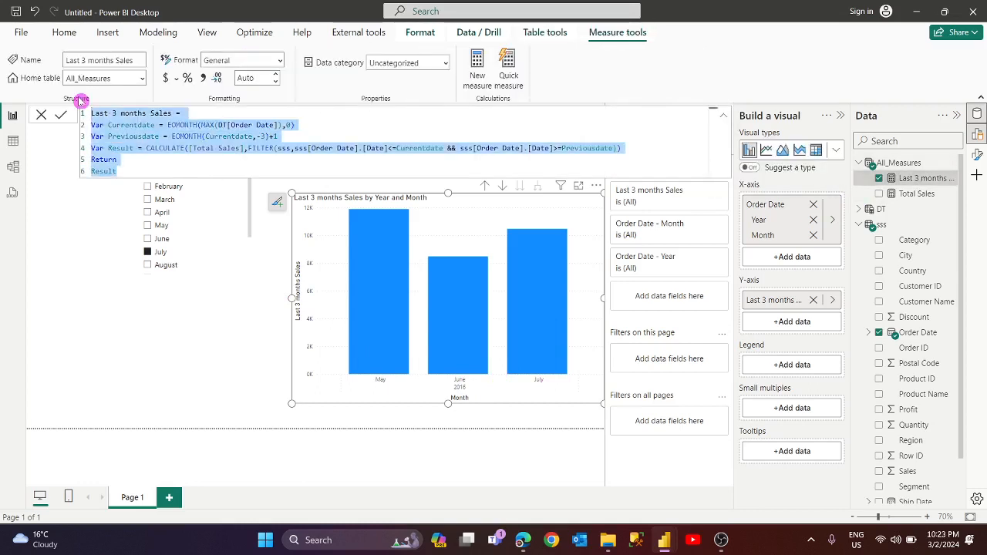
pyautogui.rightClick(884, 167)
pyautogui.press('Escape')
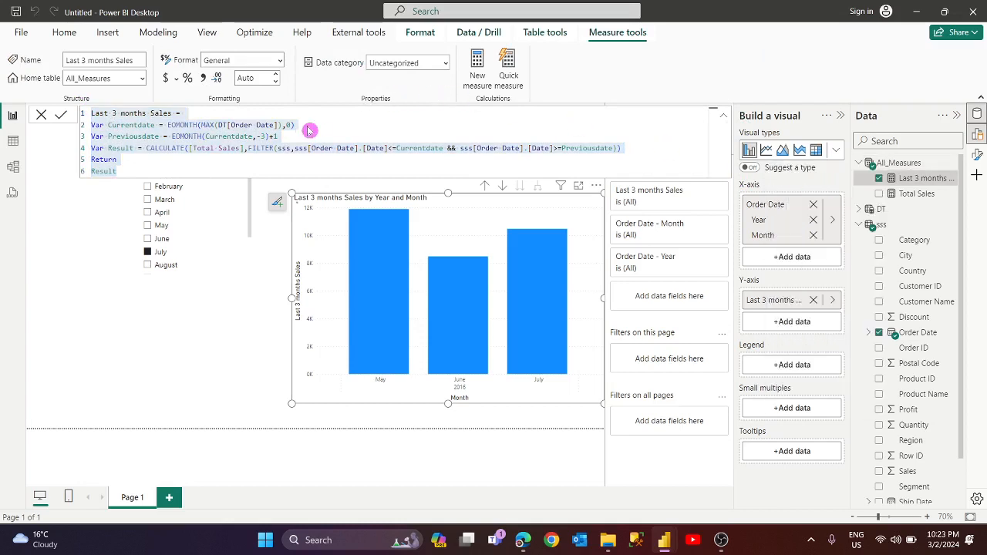
pyautogui.click(256, 144)
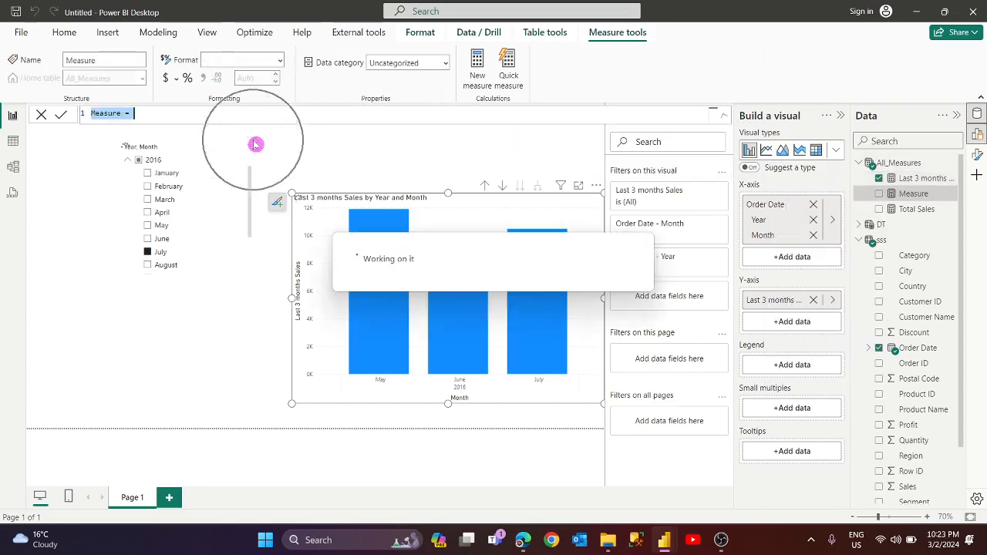
pyautogui.hotkey('ctrl', 'v')
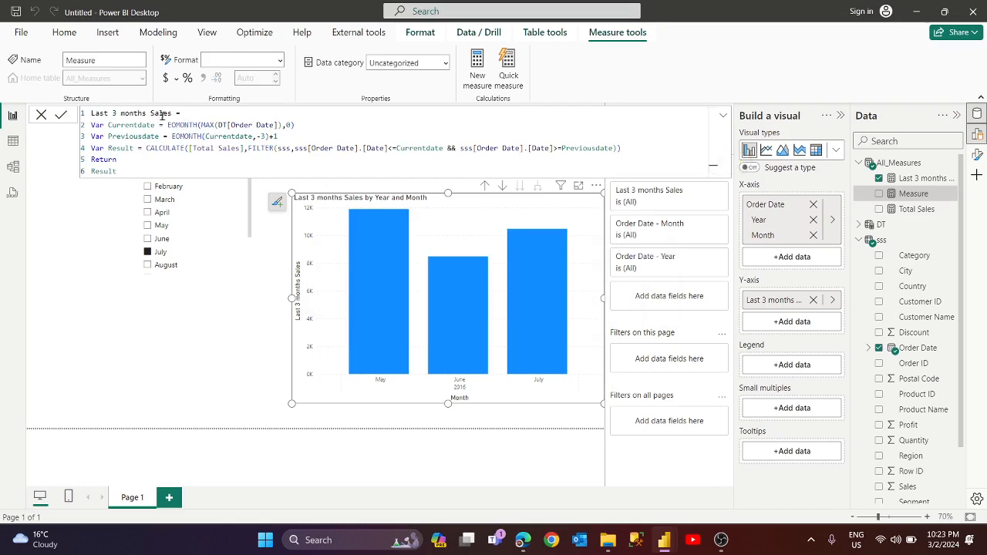
# Rename the copied measure in its formula as SPLY Last 3 months Sales.
pyautogui.doubleClick(92, 114)
pyautogui.click(91, 115)
pyautogui.write('SPLY')
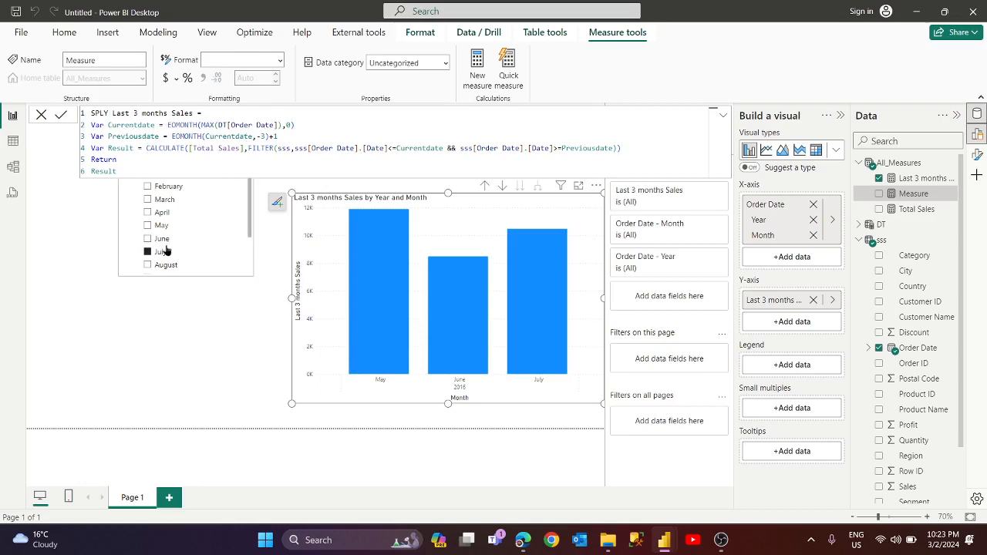
# Set the EOMONTH offset of the Currentdate variable to -12 and commit the SPLY Last 3 months Sales measure.
pyautogui.click(290, 125)
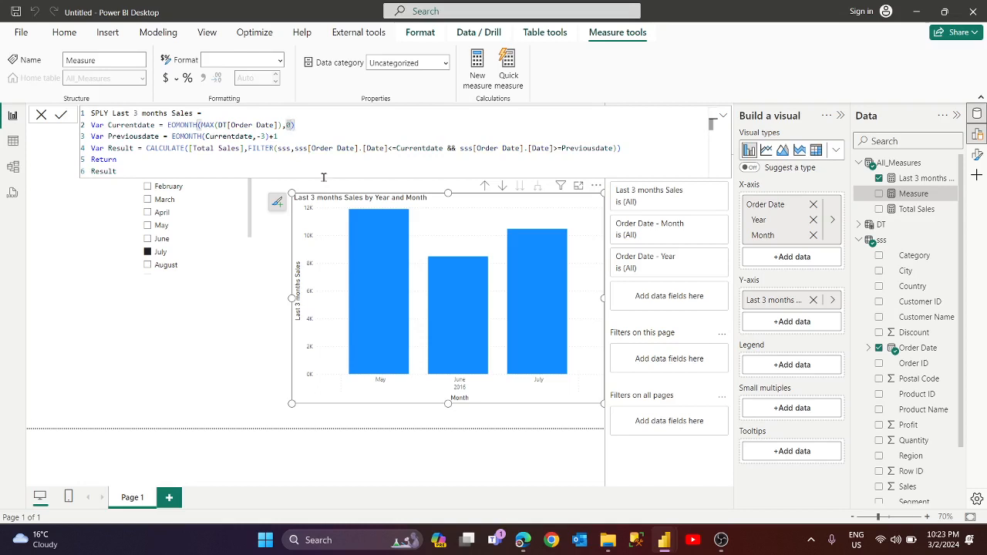
pyautogui.write('-12')
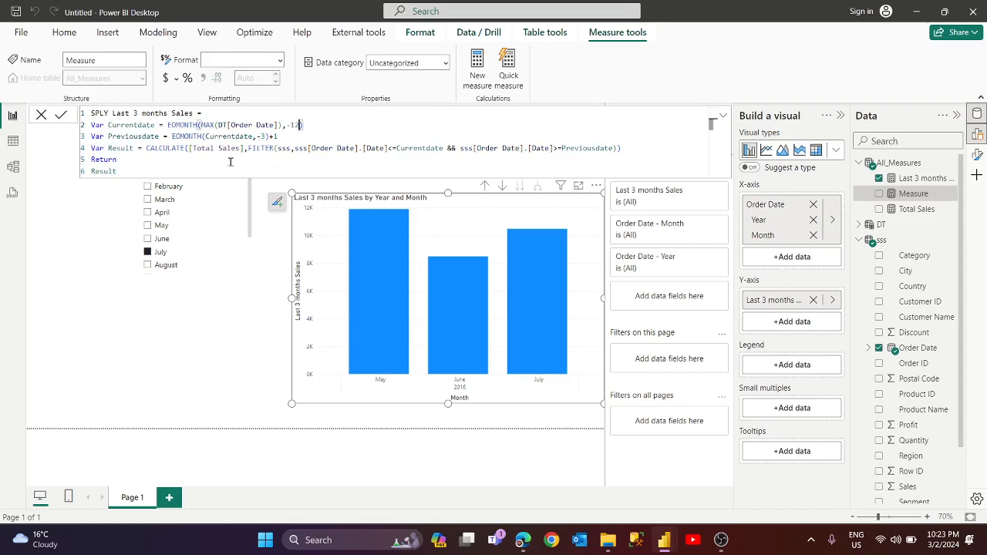
pyautogui.click(215, 171)
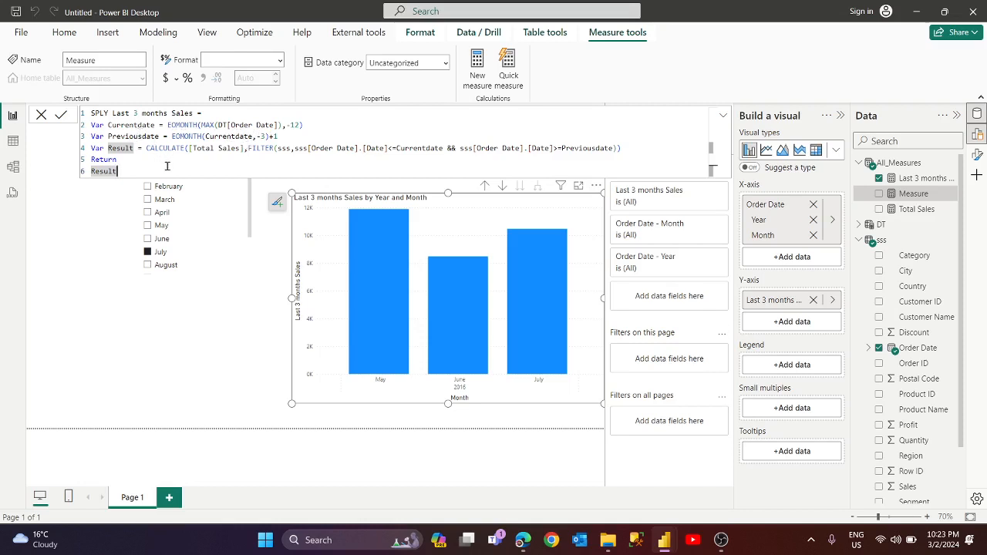
pyautogui.press('Return')
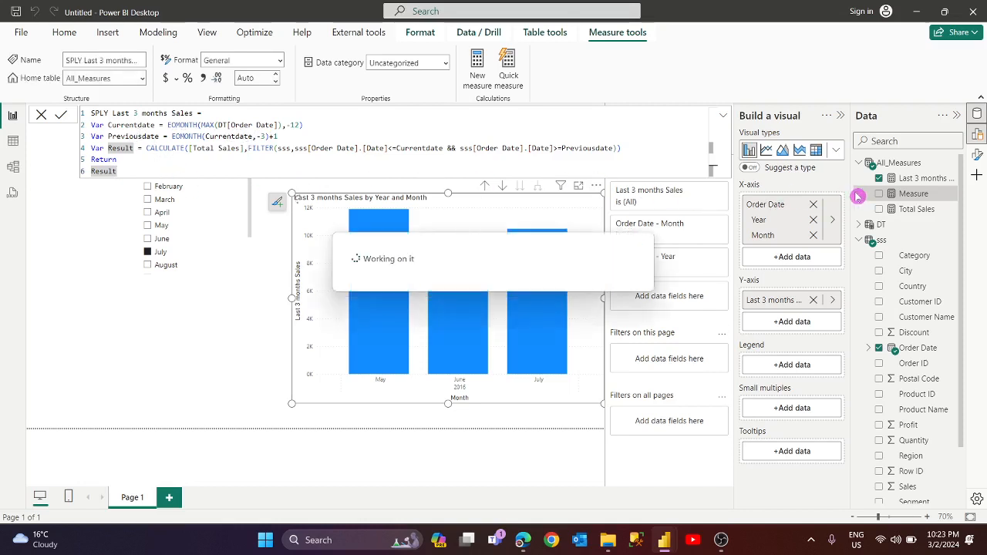
# Add SPLY Last 3 months Sales to the column chart's values, then widen the chart slightly and reduce its height.
pyautogui.moveTo(913, 197); pyautogui.dragTo(348, 319)
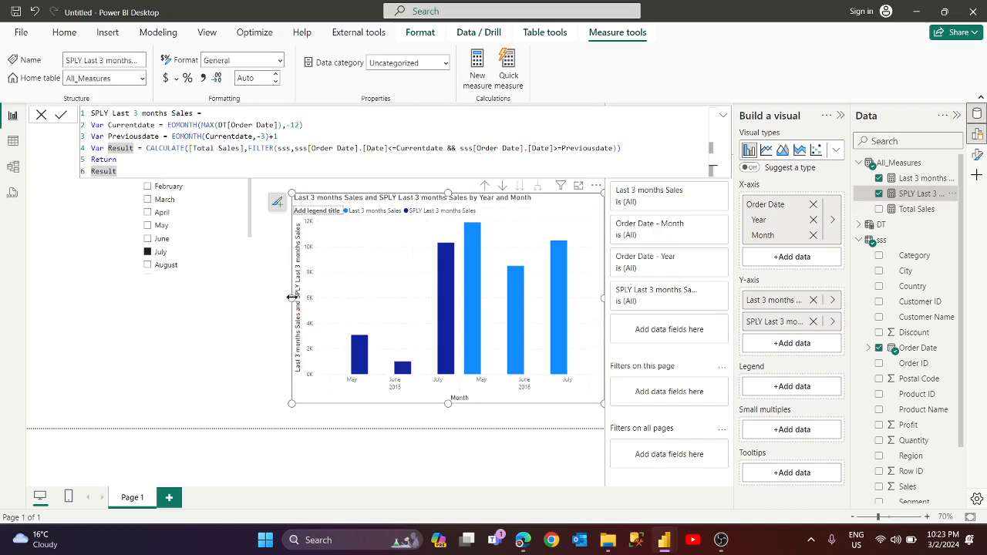
pyautogui.moveTo(292, 297); pyautogui.dragTo(276, 300)
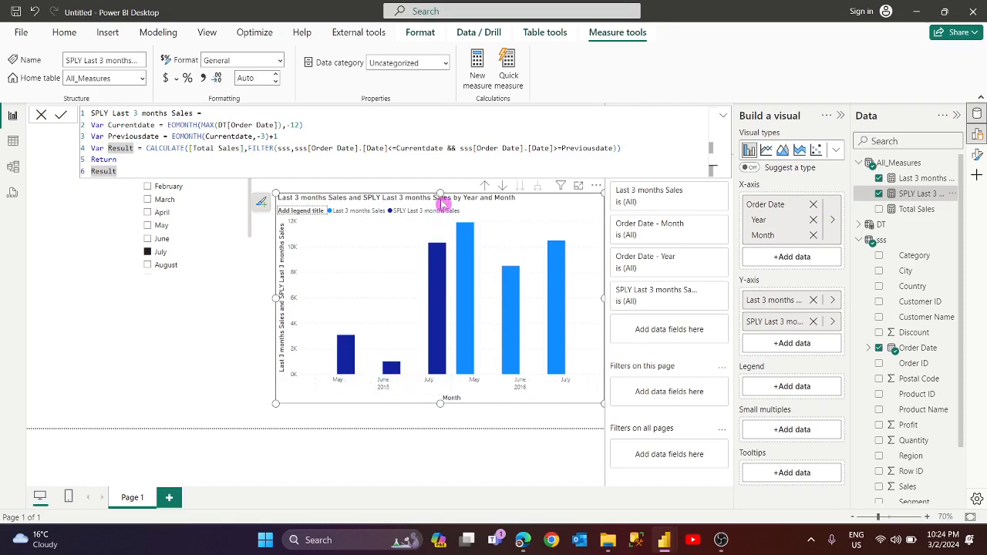
pyautogui.moveTo(444, 193); pyautogui.dragTo(443, 225)
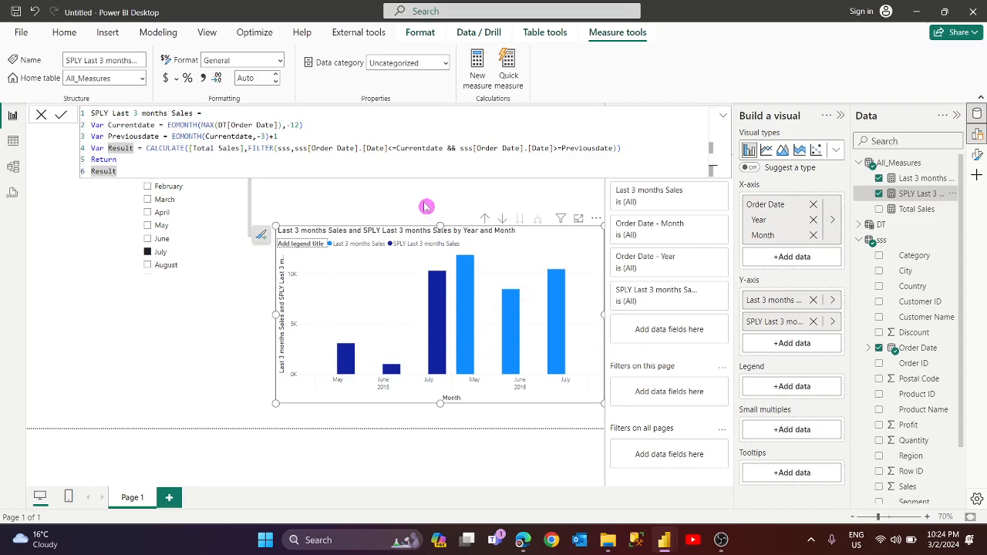
# Move the Year, Month slicer lower on the page and farther from the column chart.
pyautogui.click(427, 207)
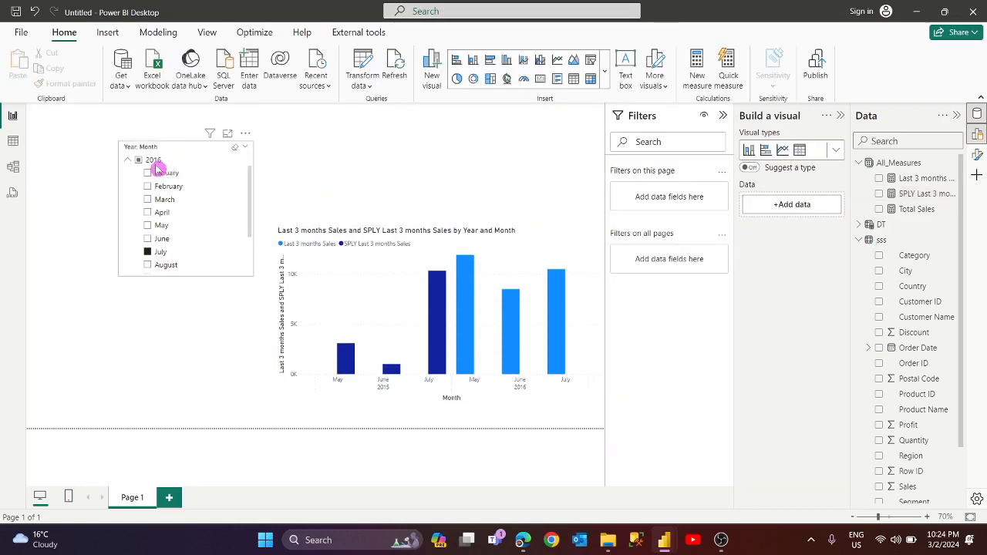
pyautogui.moveTo(156, 168); pyautogui.dragTo(110, 214)
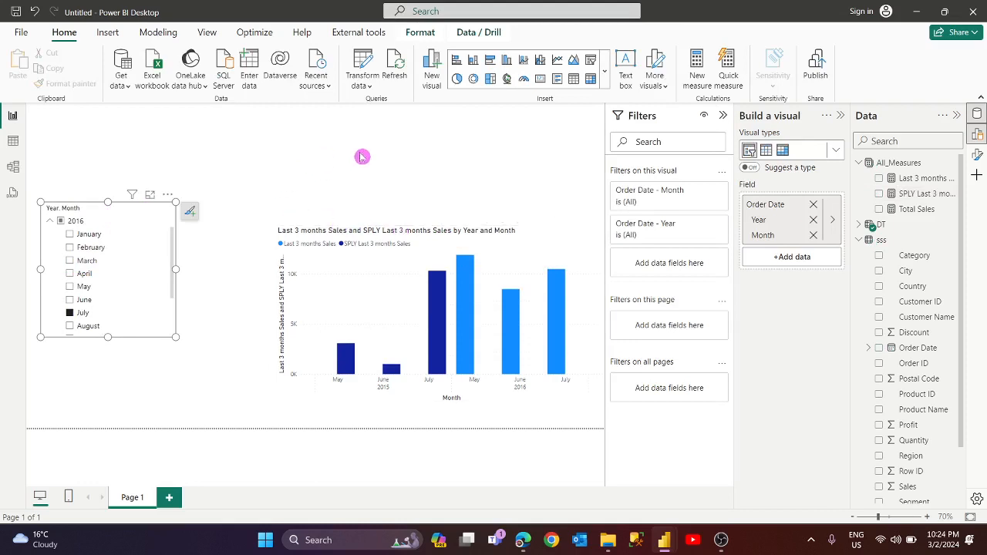
pyautogui.click(426, 159)
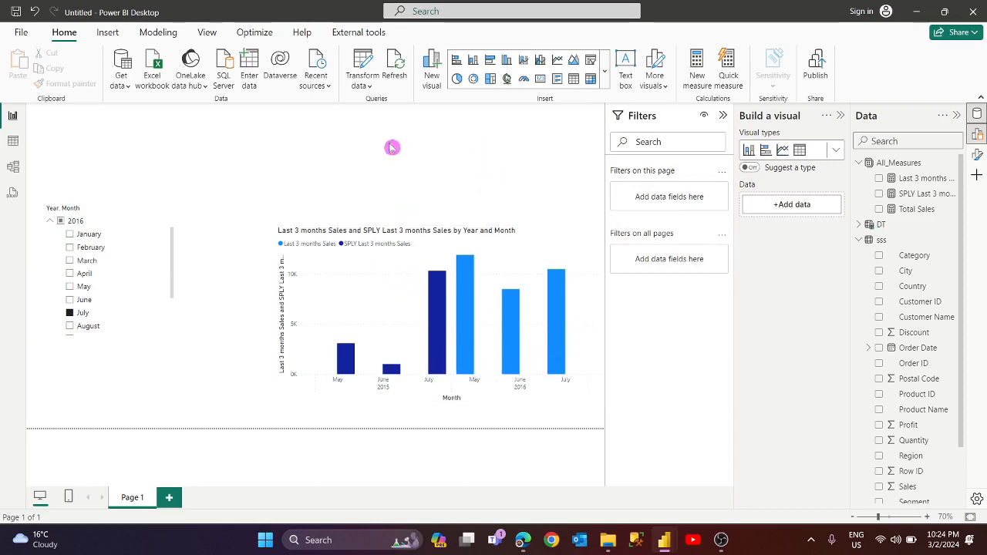
# Create a whole-number numeric range parameter with minimum 1, maximum 12 and increment 1, adding its slicer to the page.
pyautogui.click(158, 32)
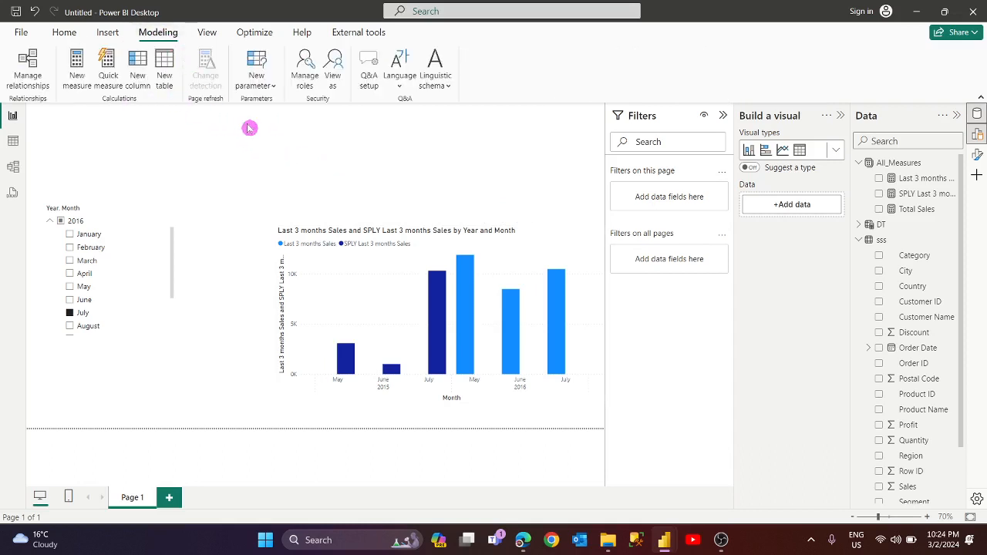
pyautogui.click(274, 87)
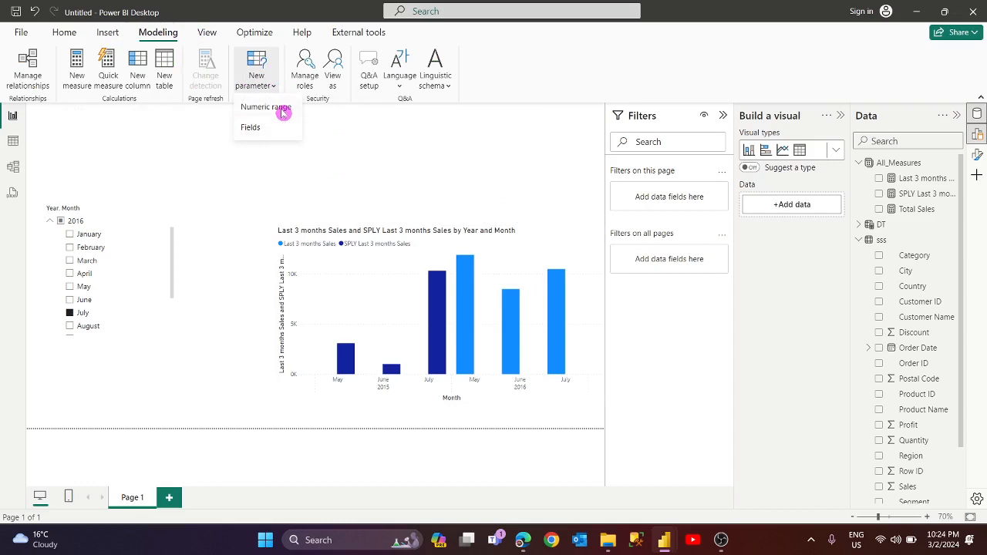
pyautogui.click(283, 113)
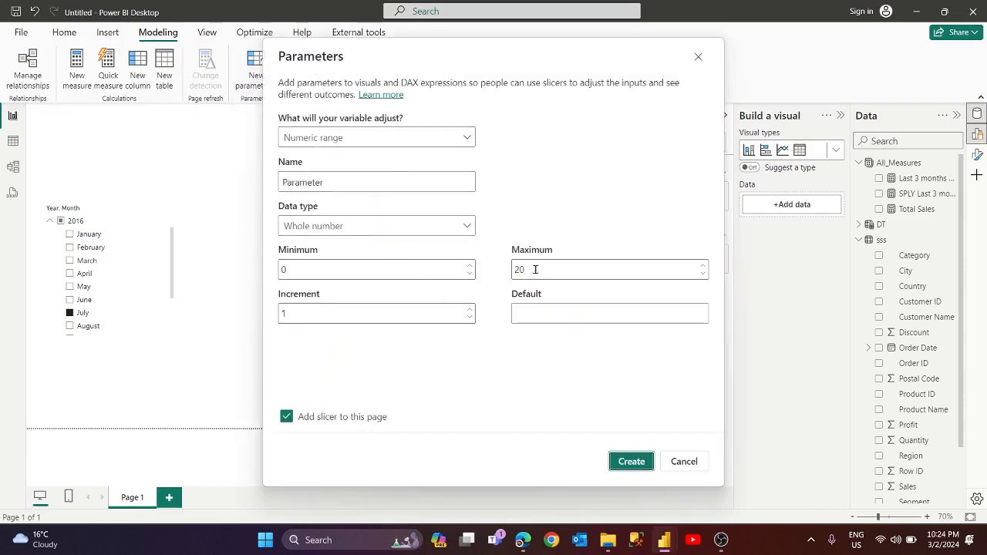
pyautogui.click(538, 270)
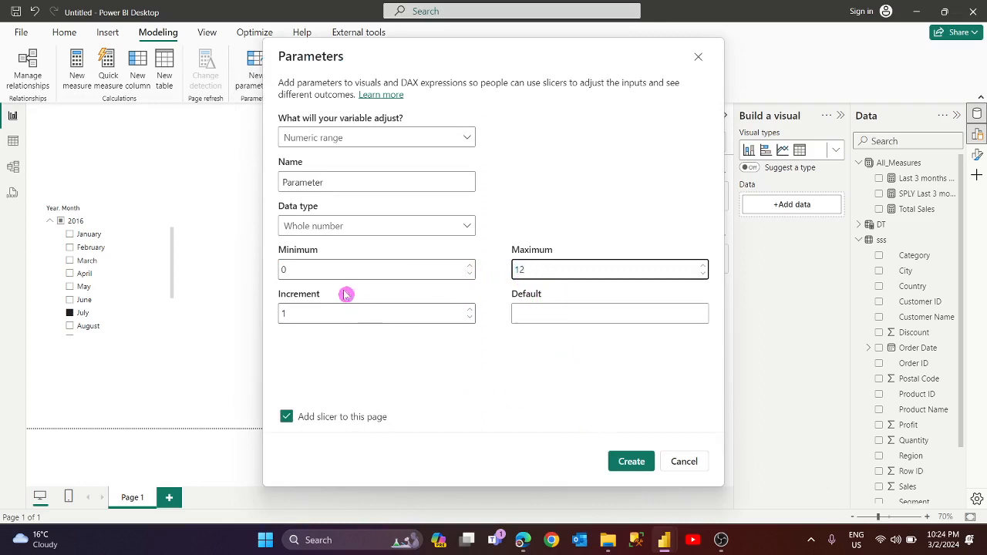
pyautogui.click(300, 270)
pyautogui.write('1')
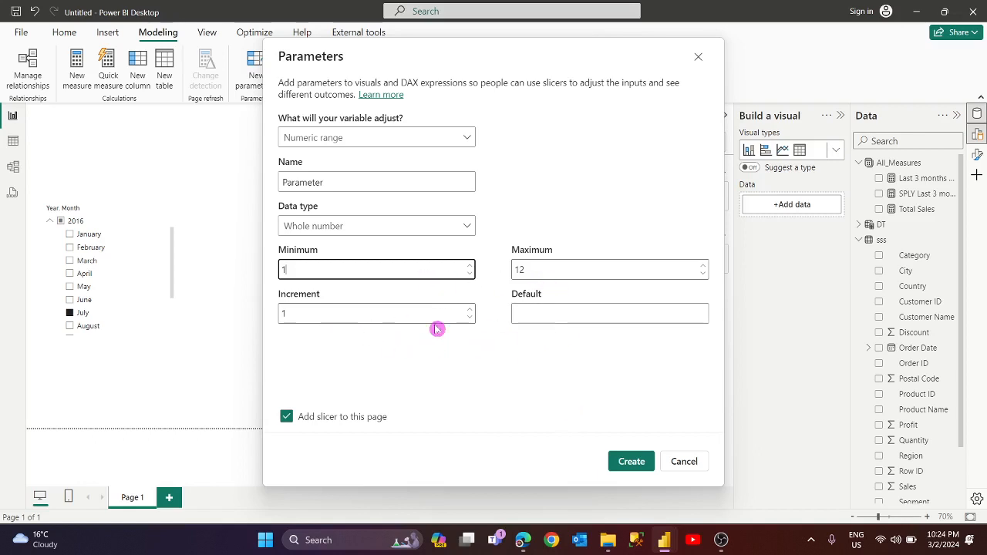
pyautogui.click(627, 465)
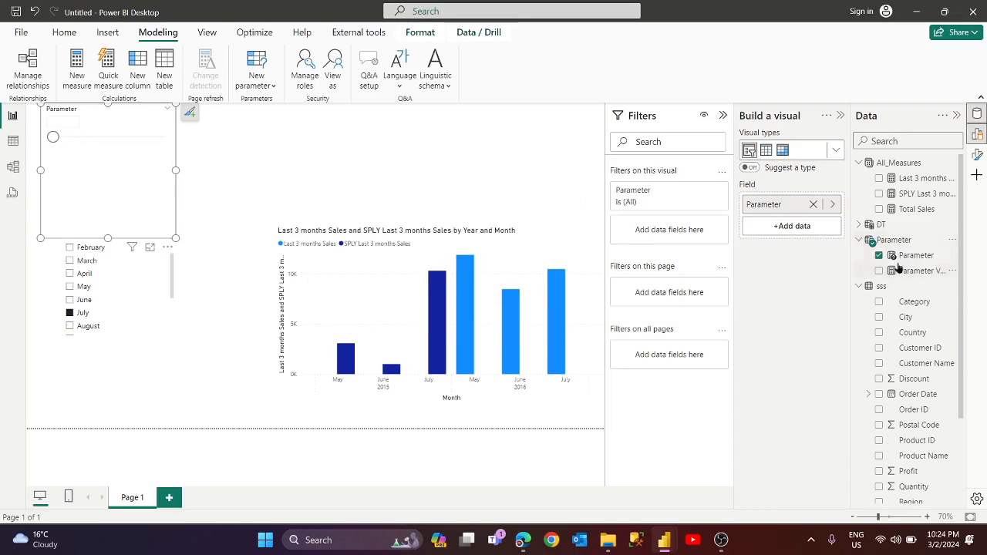
# Move the Parameter slicer off the Year, Month slicer and shorten it to fit above the column chart.
pyautogui.click(894, 241)
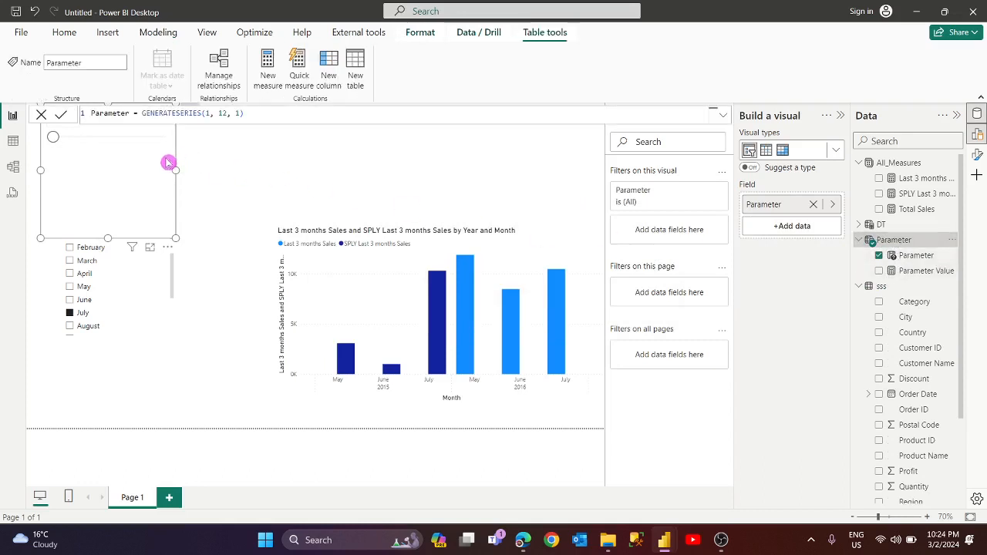
pyautogui.moveTo(168, 163); pyautogui.dragTo(278, 195)
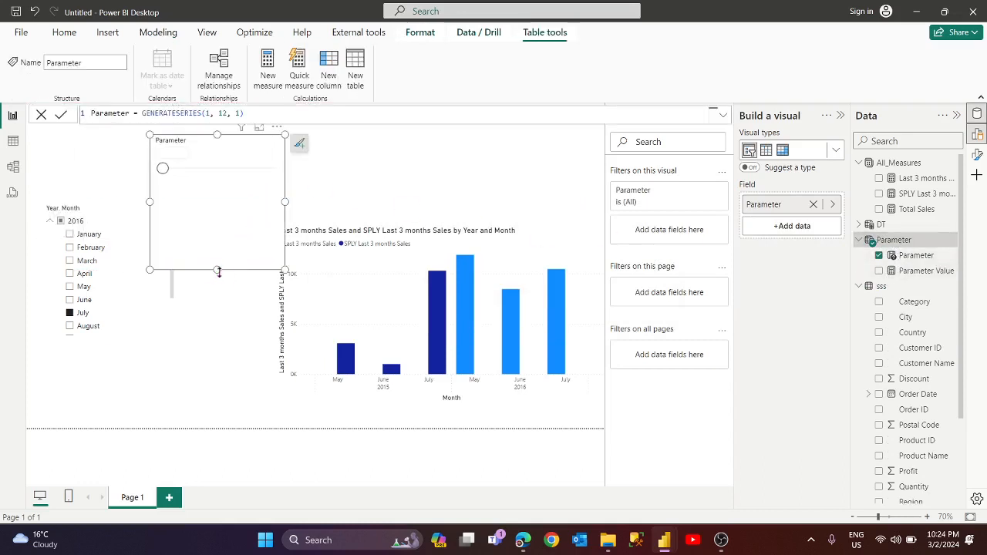
pyautogui.moveTo(218, 272); pyautogui.dragTo(234, 195)
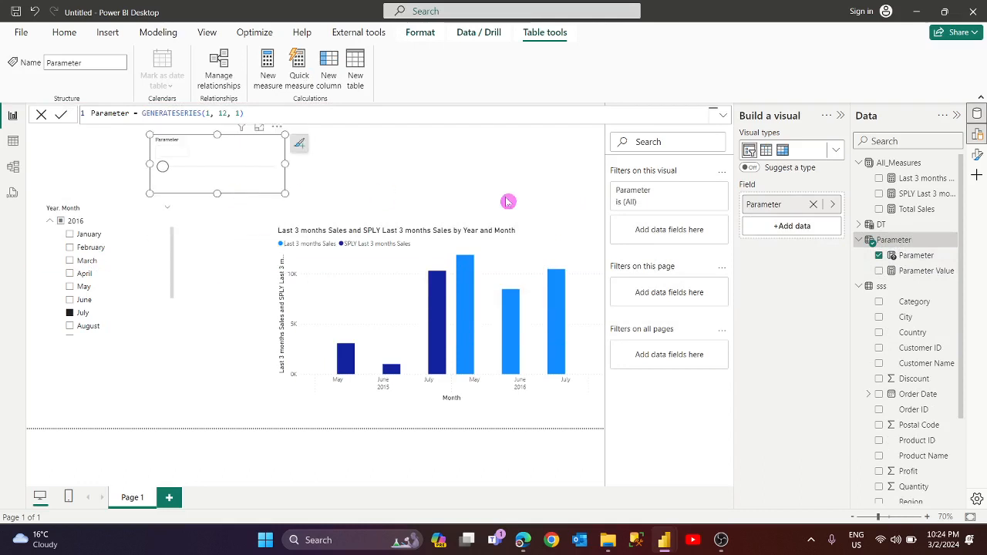
# Examine the SELECTEDVALUE formula of the Parameter Value measure.
pyautogui.click(910, 270)
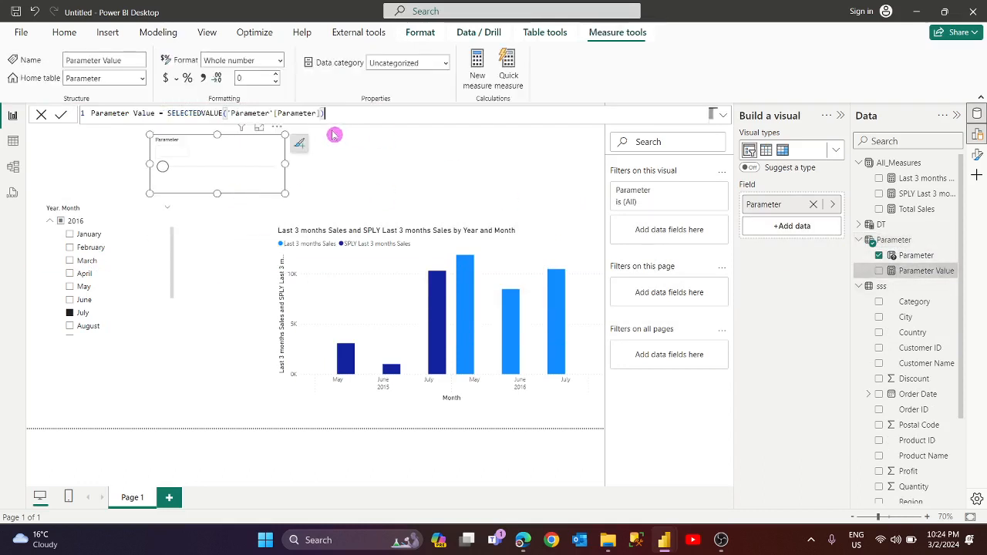
pyautogui.moveTo(165, 113); pyautogui.dragTo(223, 113)
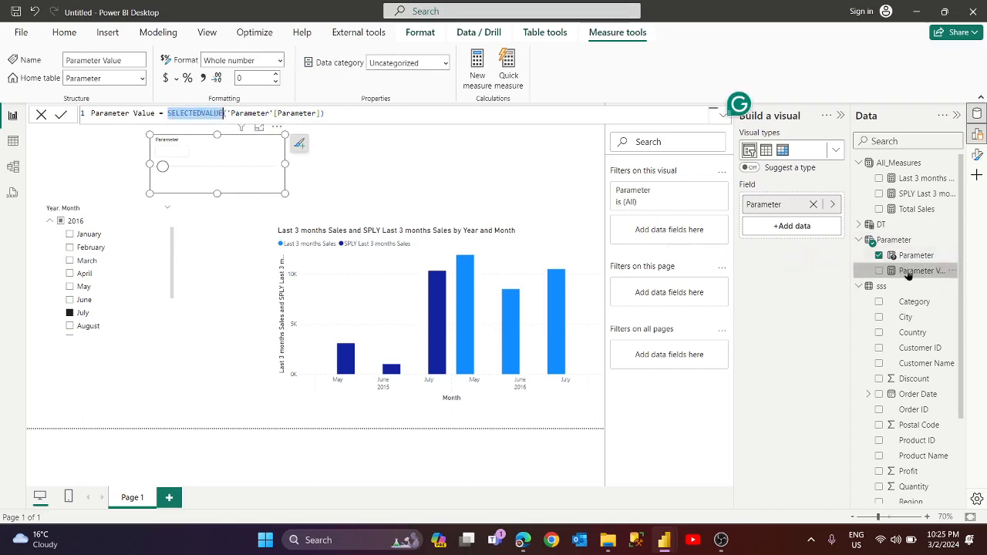
pyautogui.moveTo(908, 271); pyautogui.dragTo(196, 114)
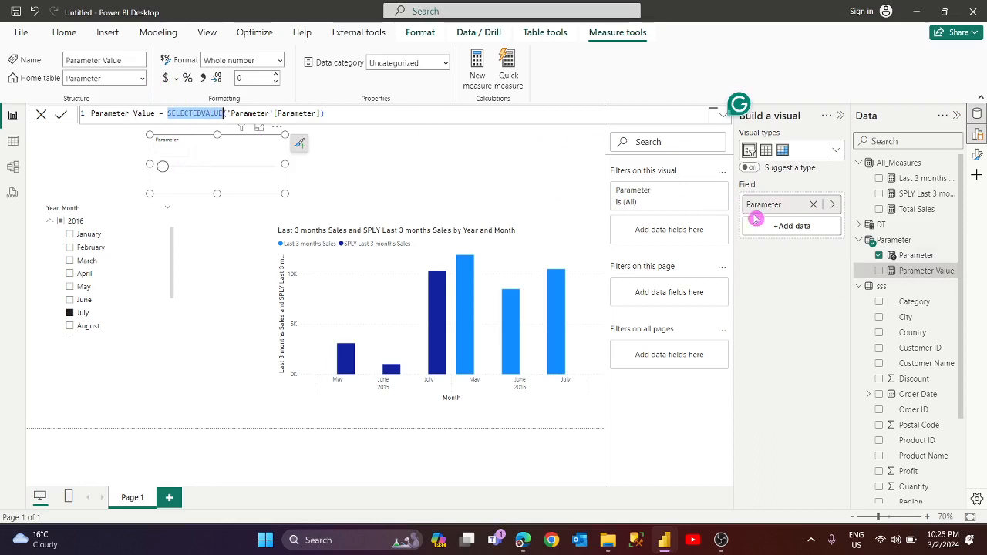
# In the Last 3 months Sales measure, replace the fixed 3 in Previousdate's EOMONTH offset with the Parameter[Parameter Value] measure.
pyautogui.click(918, 178)
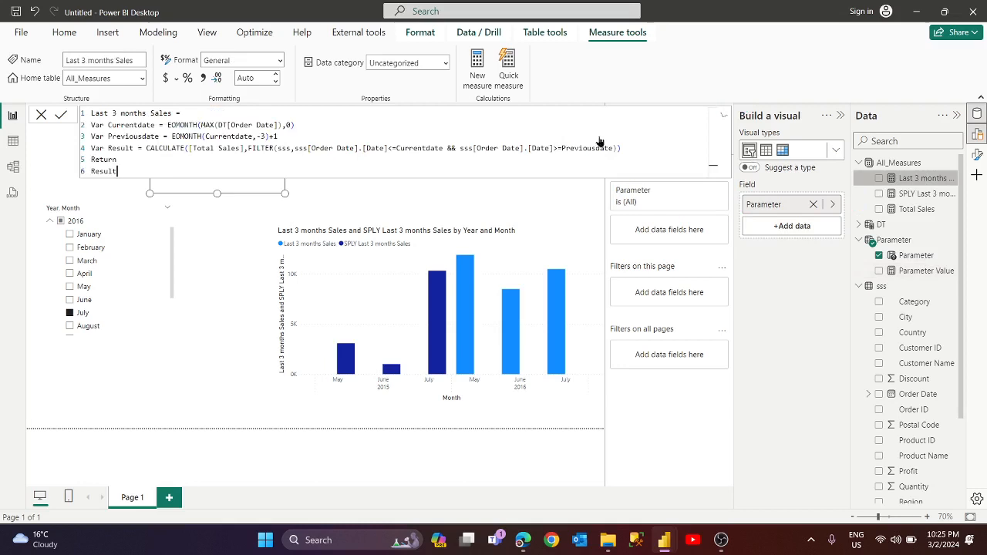
pyautogui.doubleClick(265, 137)
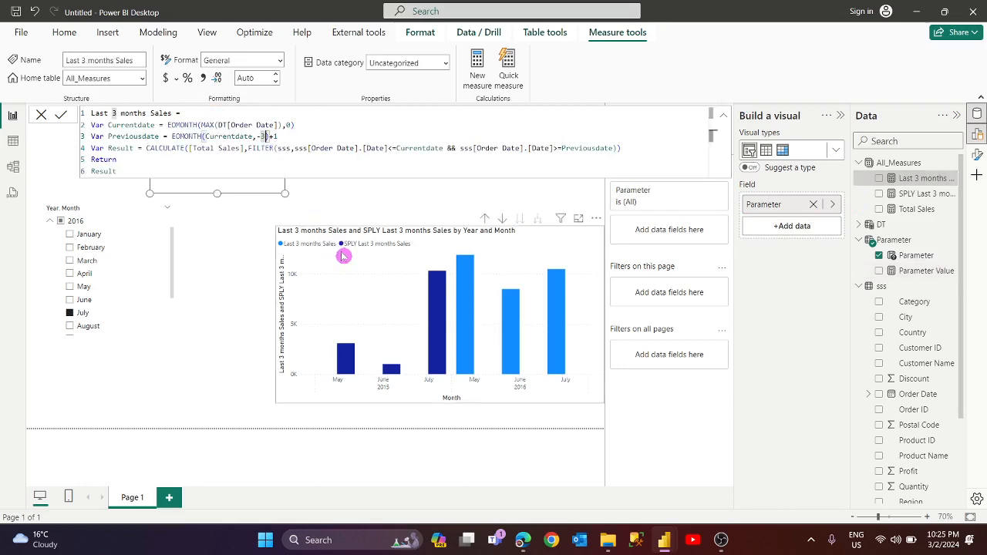
pyautogui.press('BackSpace')
pyautogui.write('par')
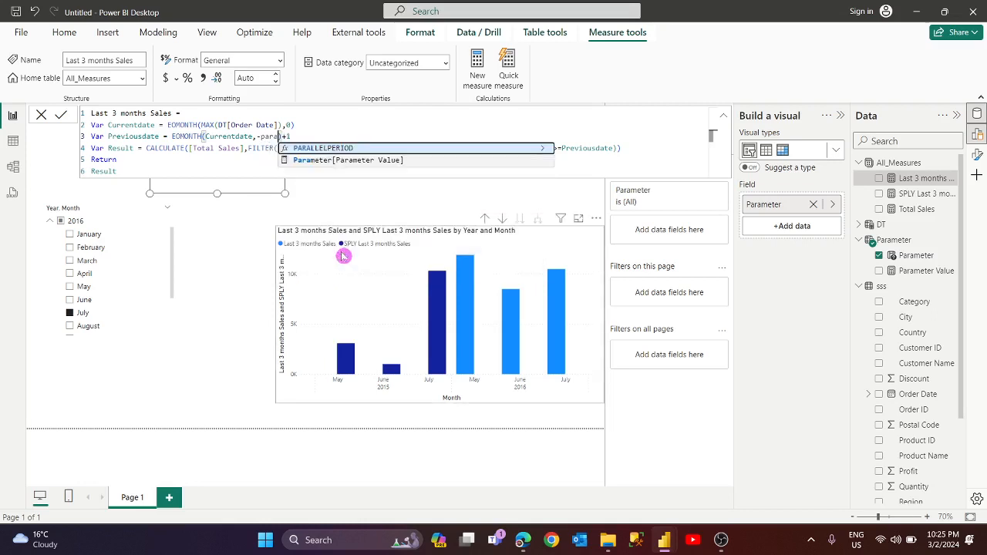
pyautogui.write('a')
pyautogui.press('Down')
pyautogui.press('Tab')
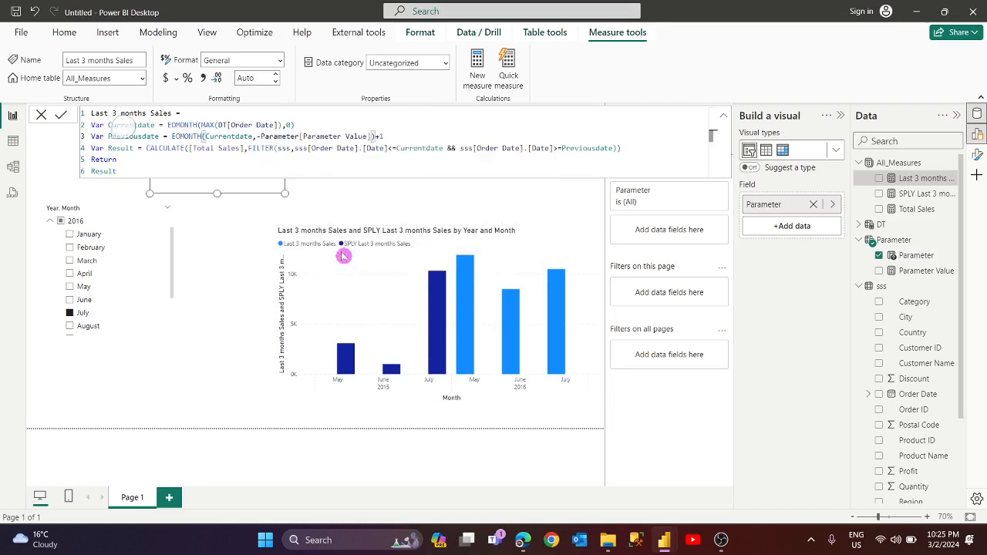
pyautogui.press('Return')
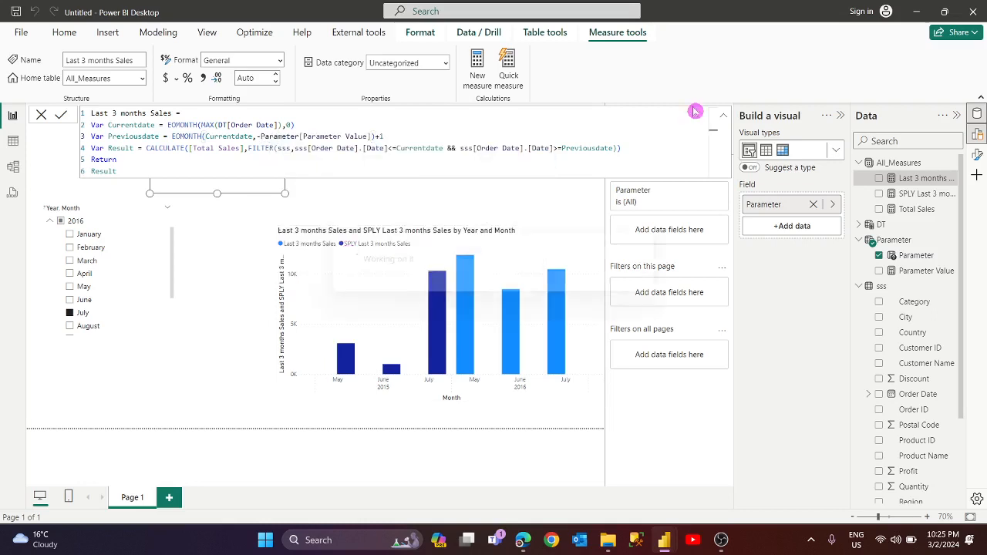
# Replace the fixed 3 in the Previousdate offset of the SPLY Last 3 months Sales measure with Parameter[Parameter Value].
pyautogui.click(913, 194)
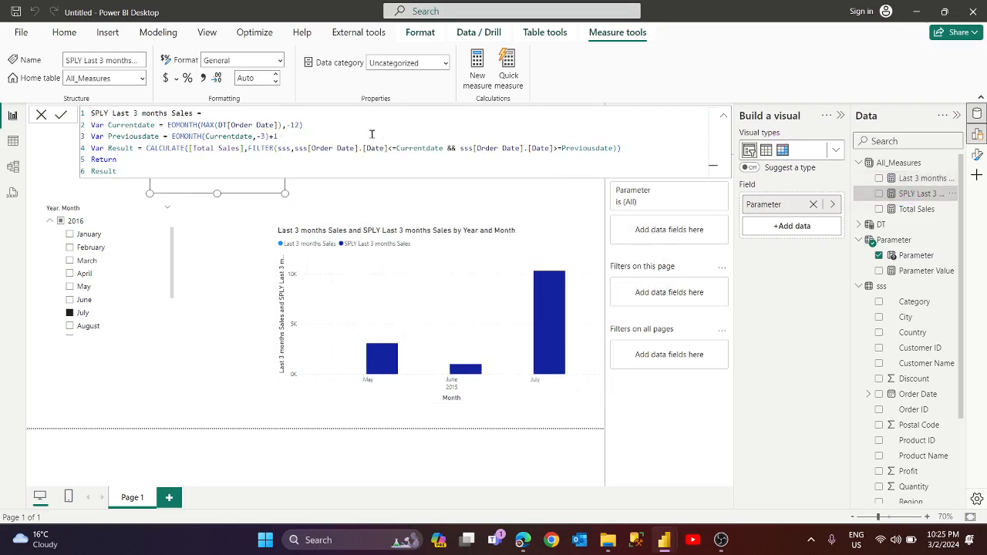
pyautogui.click(264, 137)
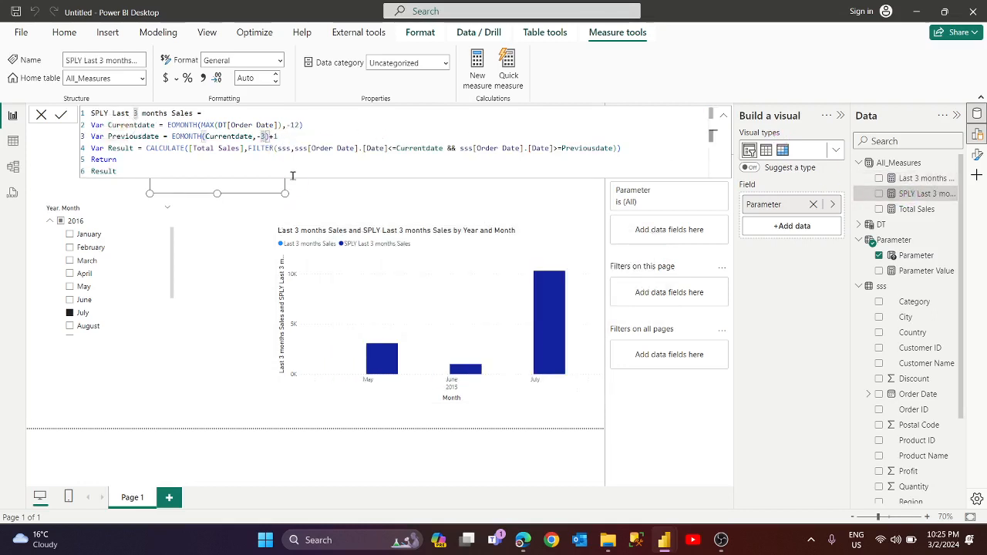
pyautogui.press('BackSpace')
pyautogui.write('para')
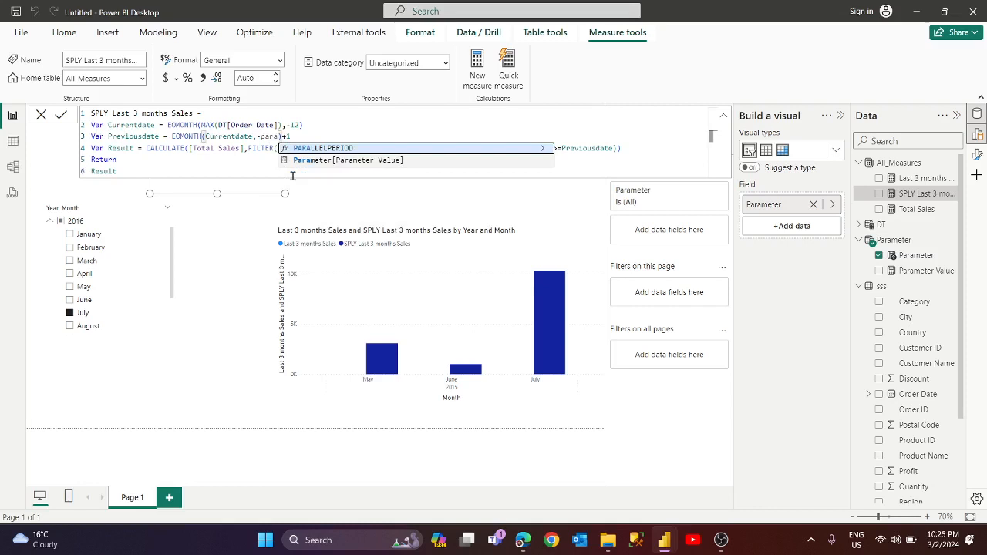
pyautogui.press('Down')
pyautogui.press('Tab')
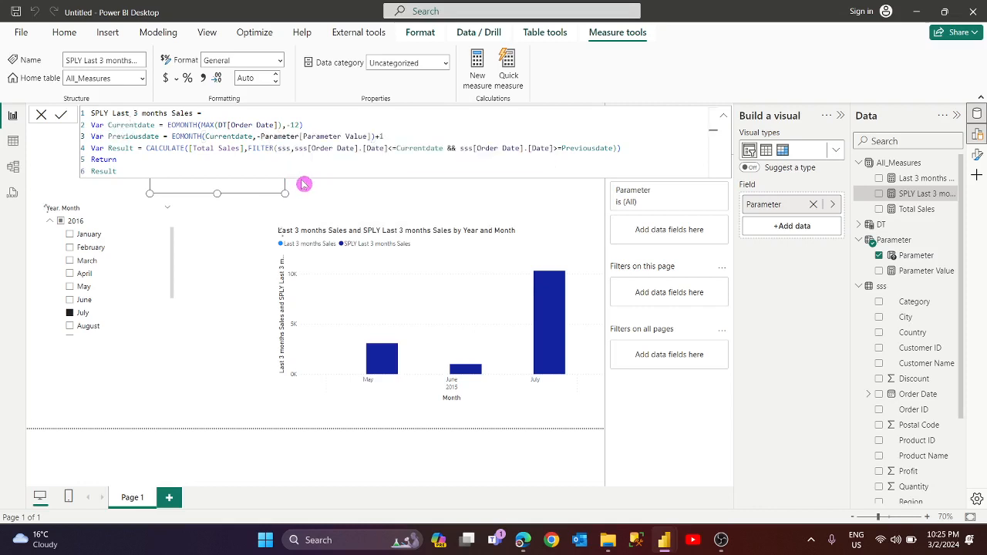
pyautogui.click(304, 184)
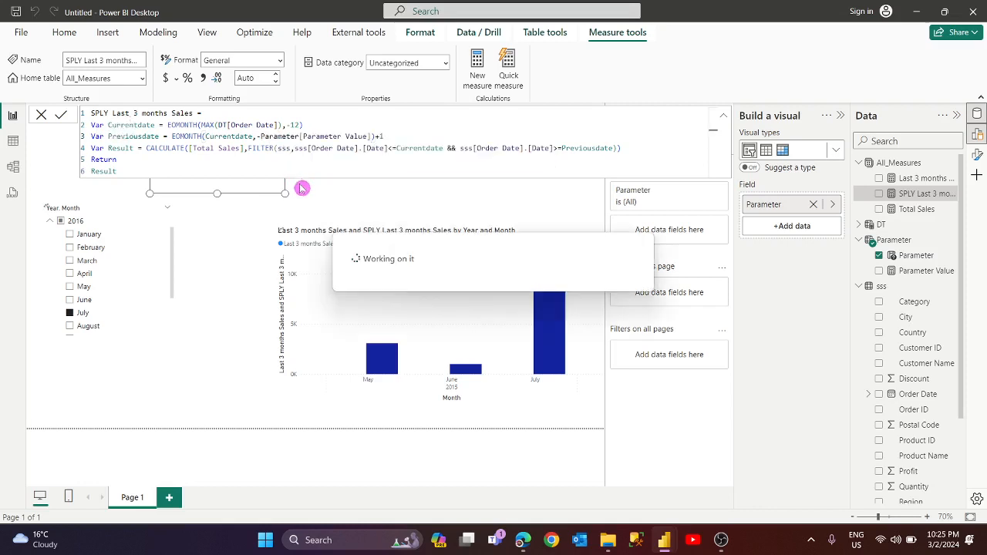
pyautogui.click(227, 214)
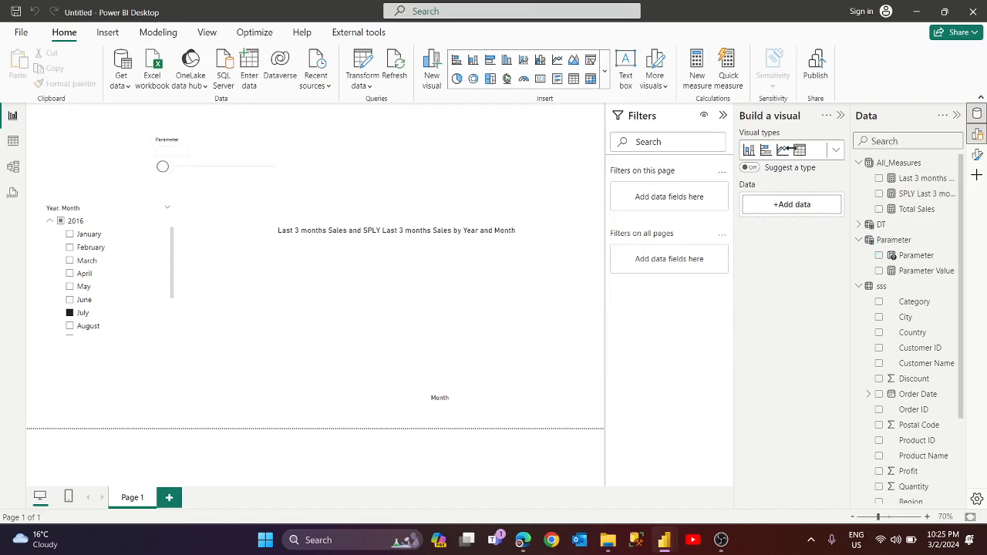
# Add 3 as the alternate result of SELECTEDVALUE in the Parameter Value measure.
pyautogui.click(935, 275)
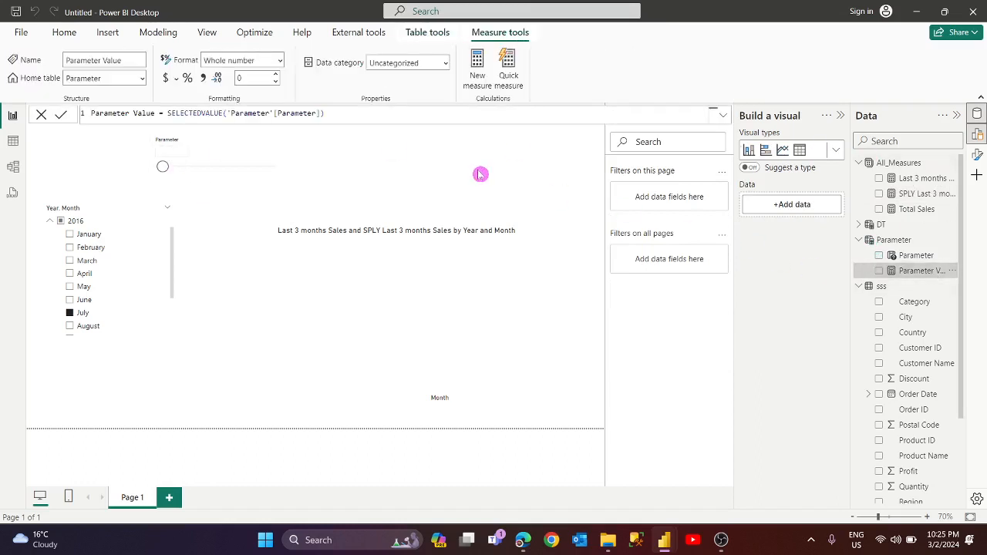
pyautogui.click(313, 113)
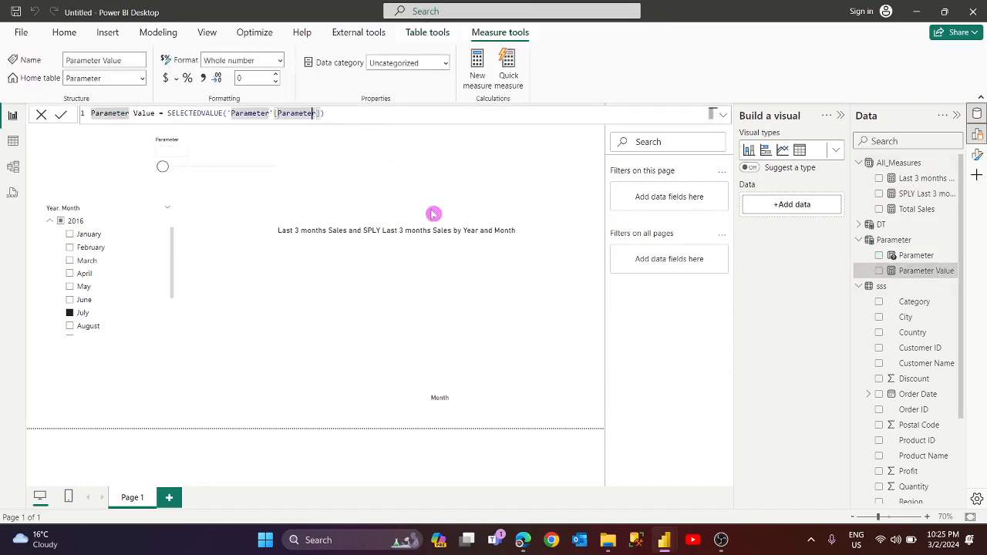
pyautogui.press('Right')
pyautogui.write(',')
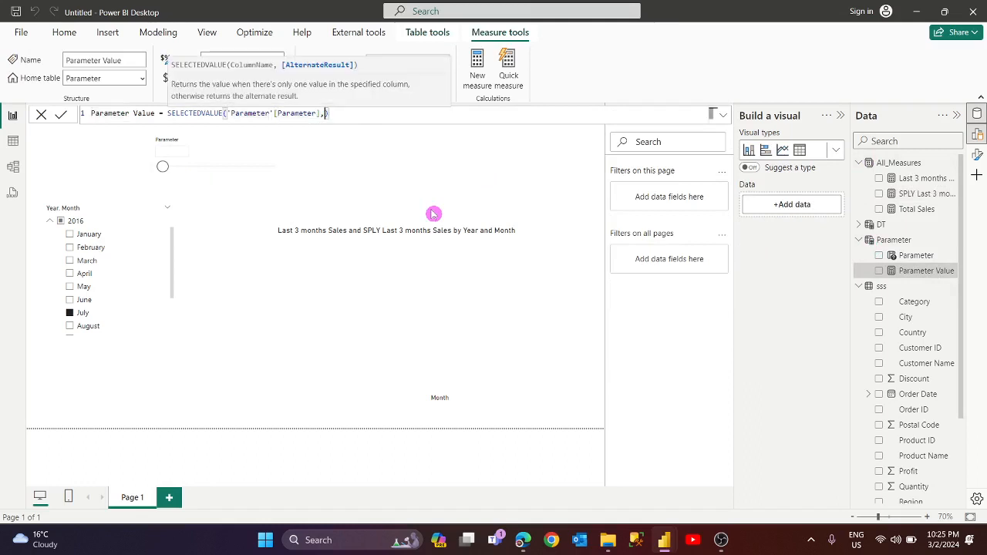
pyautogui.write('3')
pyautogui.press('Return')
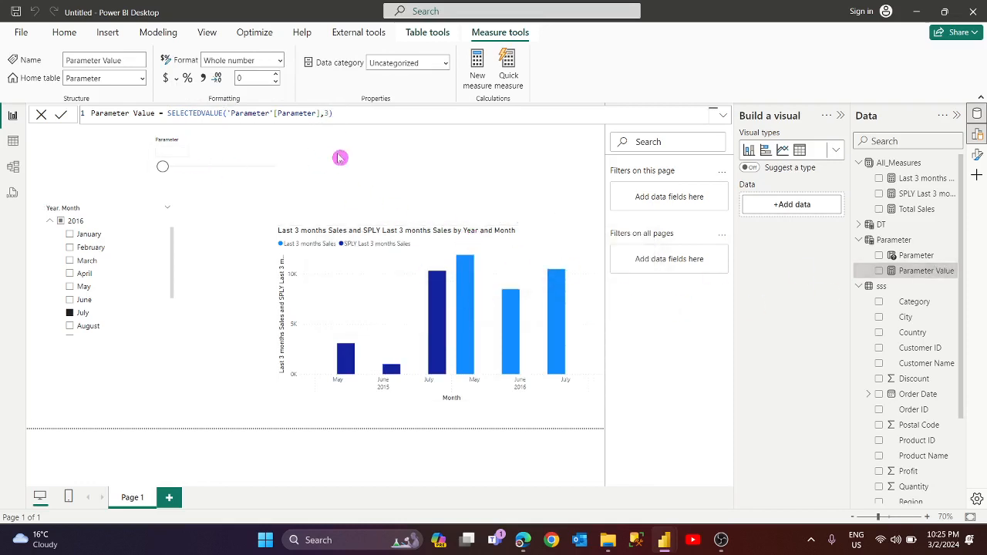
# Test the Parameter slicer with the values 4 and 8, leaving it set to 8.
pyautogui.click(172, 151)
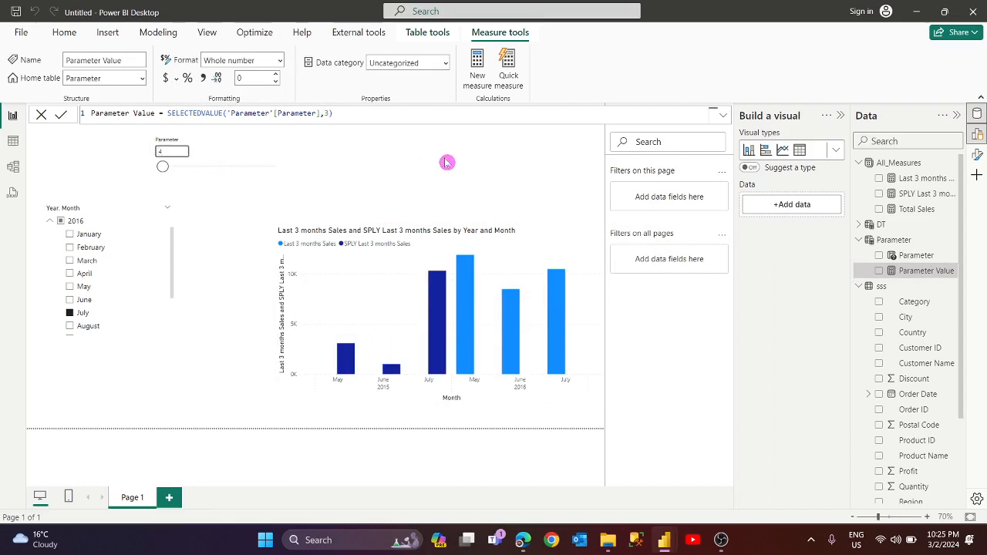
pyautogui.press('Return')
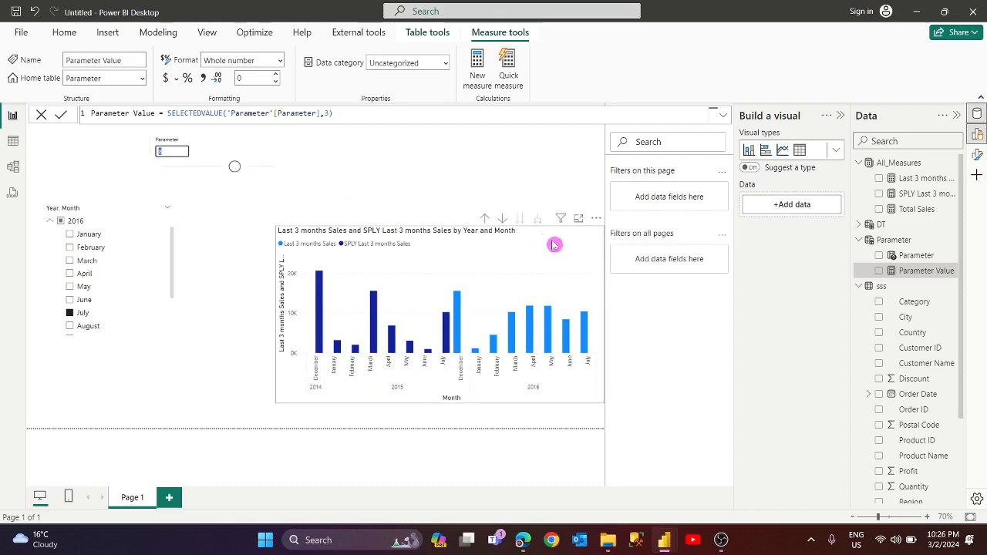
pyautogui.moveTo(722, 538)
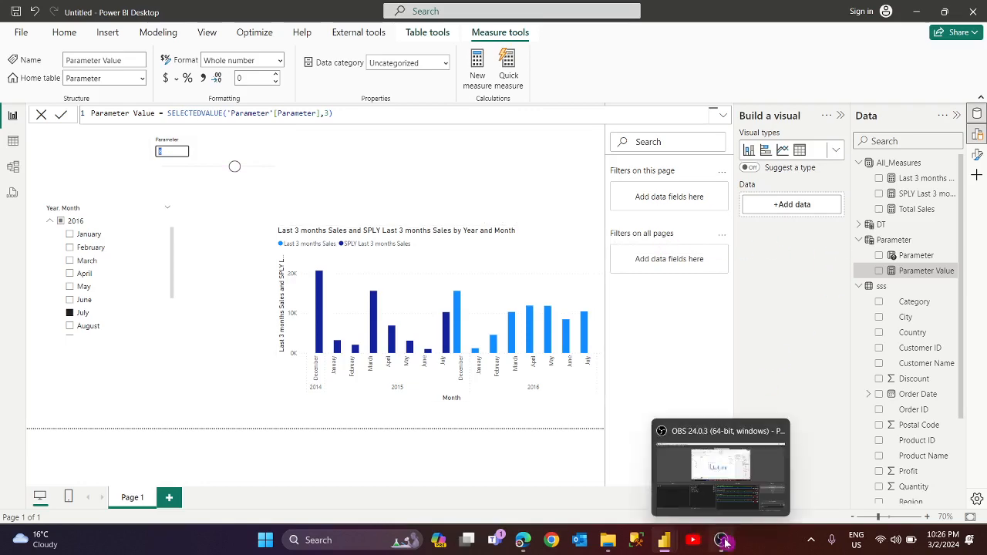
pyautogui.click(743, 472)
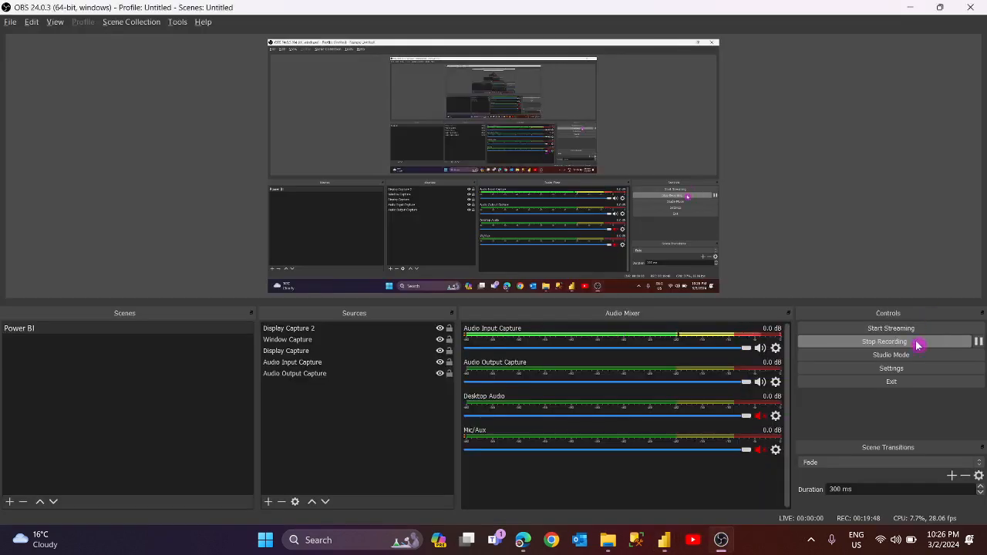